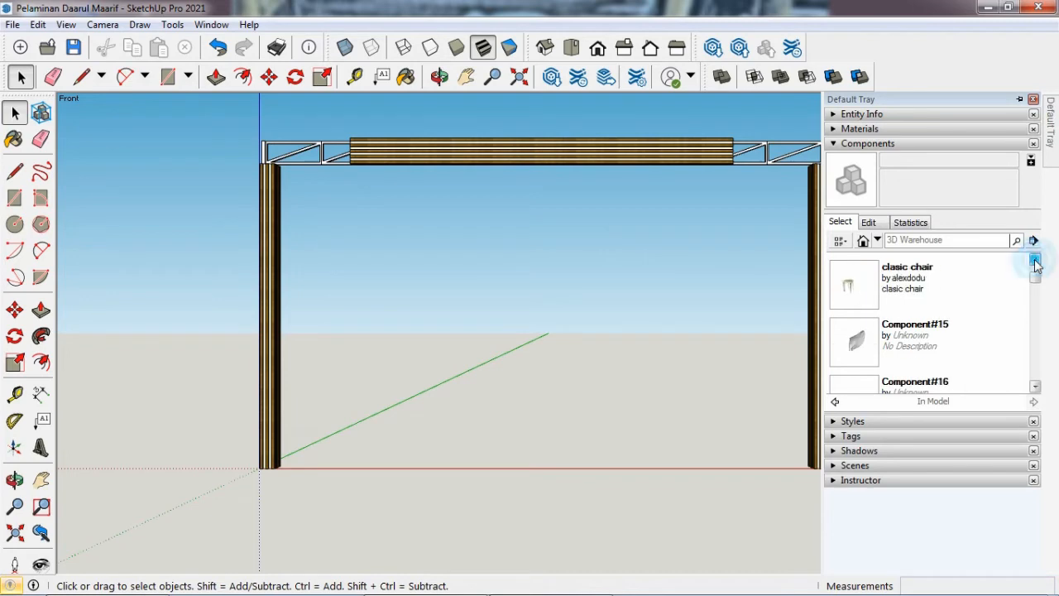
Step: Insert the Bunga Sudut flower component at the upper-right corner area of the gate frame
scroll(1035, 263, down, 5)
click(861, 347)
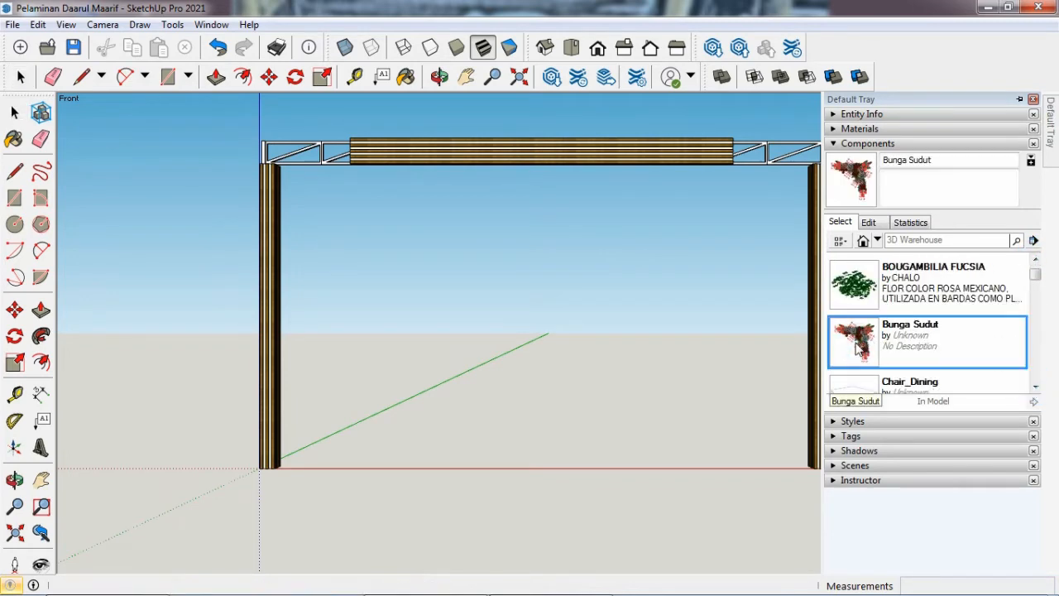
click(733, 165)
Step: Lower the flower component about 76.3 cm and shift it about 10.5 cm along the red axis onto the frame's right corner
click(14, 480)
drag(662, 196, 83, 227)
click(14, 309)
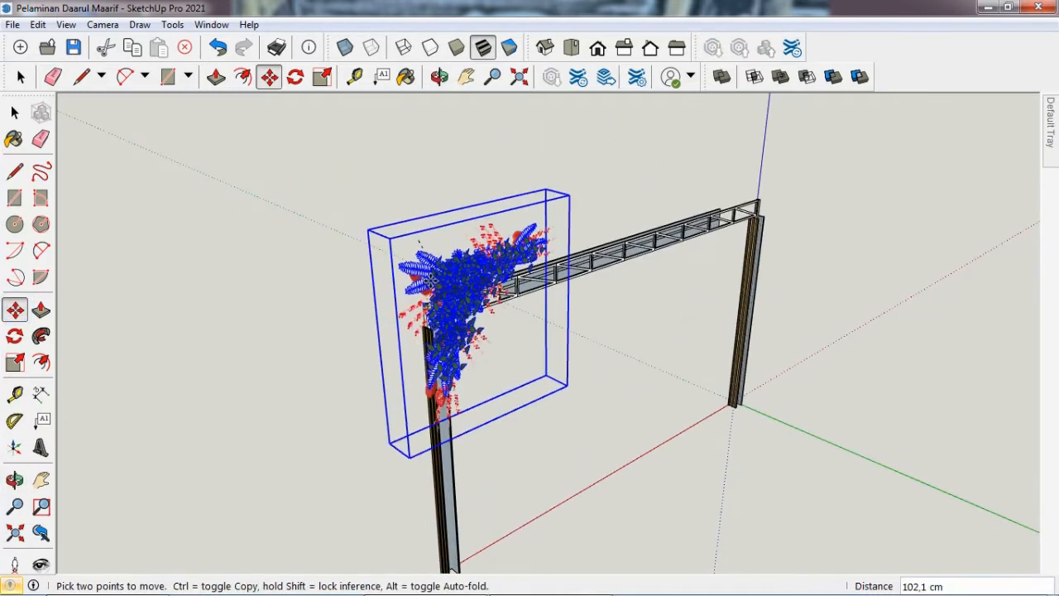
drag(430, 281, 420, 314)
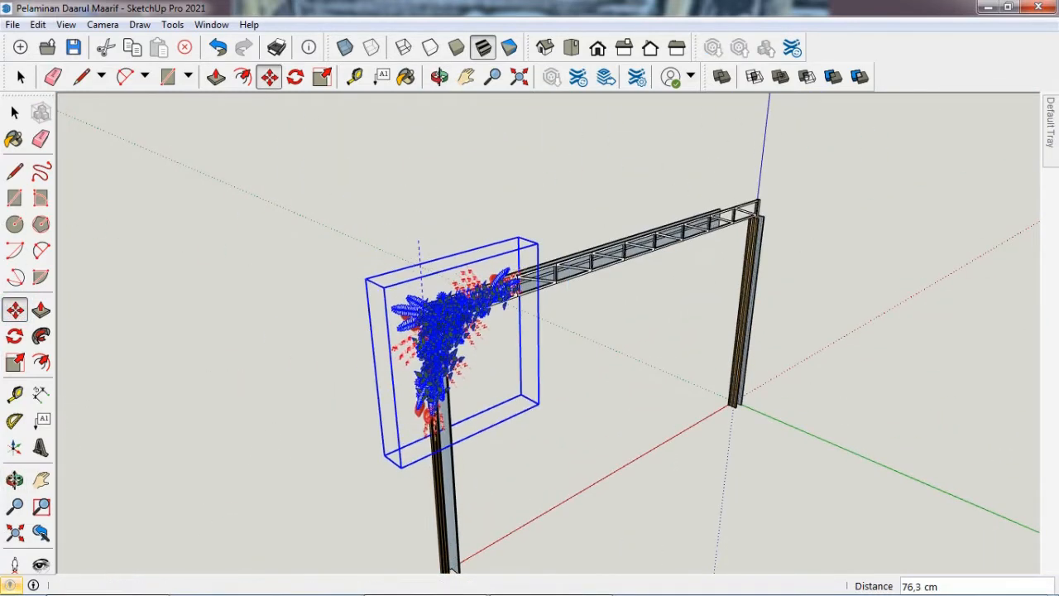
click(14, 480)
drag(579, 372, 723, 345)
key(m)
click(685, 194)
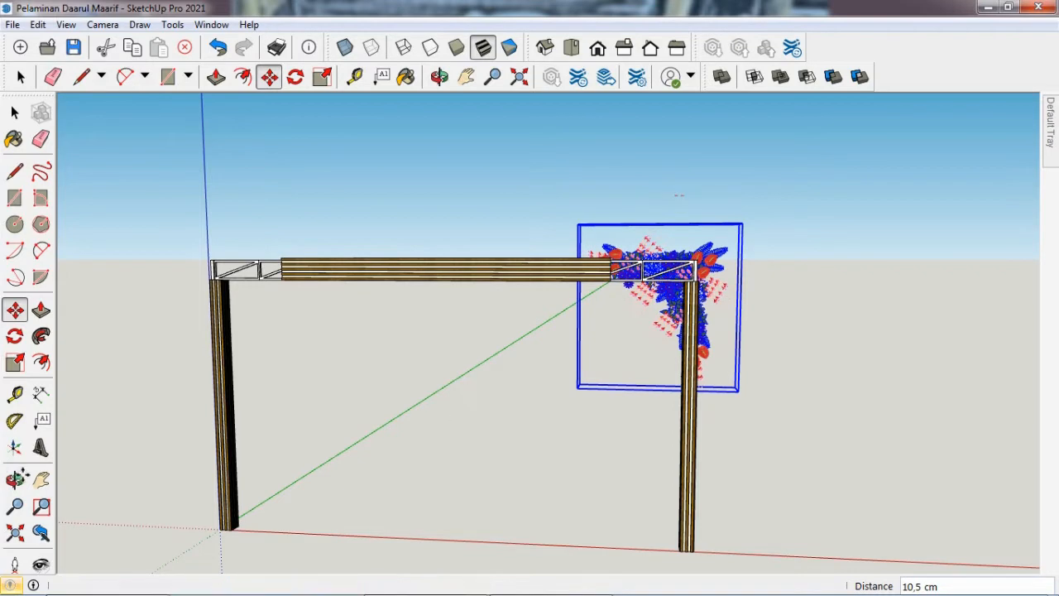
Step: Move the flower component 25 cm forward along the green axis in front of the frame
key(o)
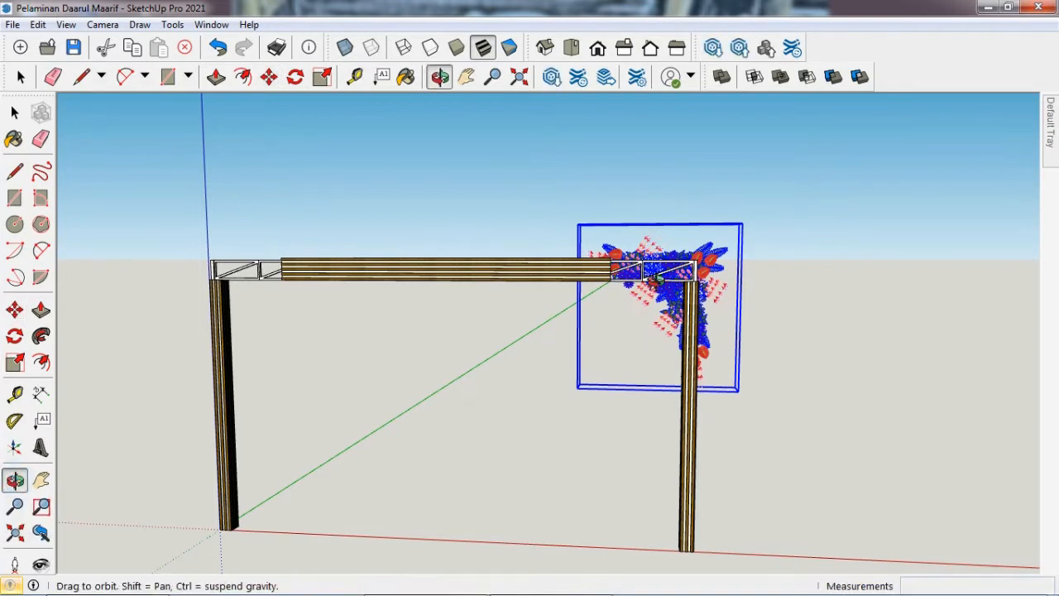
drag(570, 439, 376, 484)
click(15, 309)
click(787, 361)
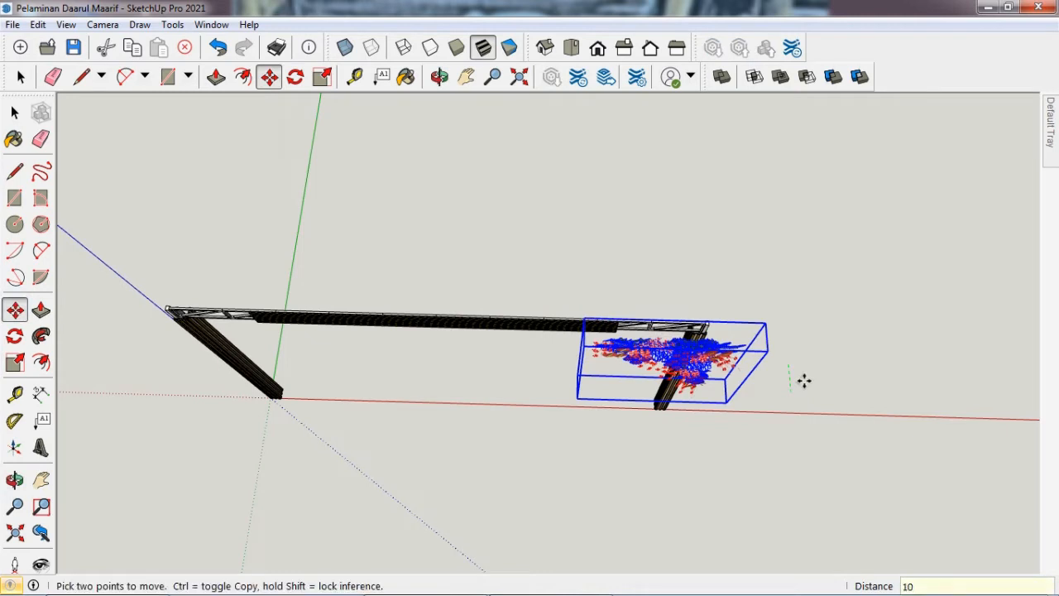
text(10)
key(Return)
text(25)
key(Return)
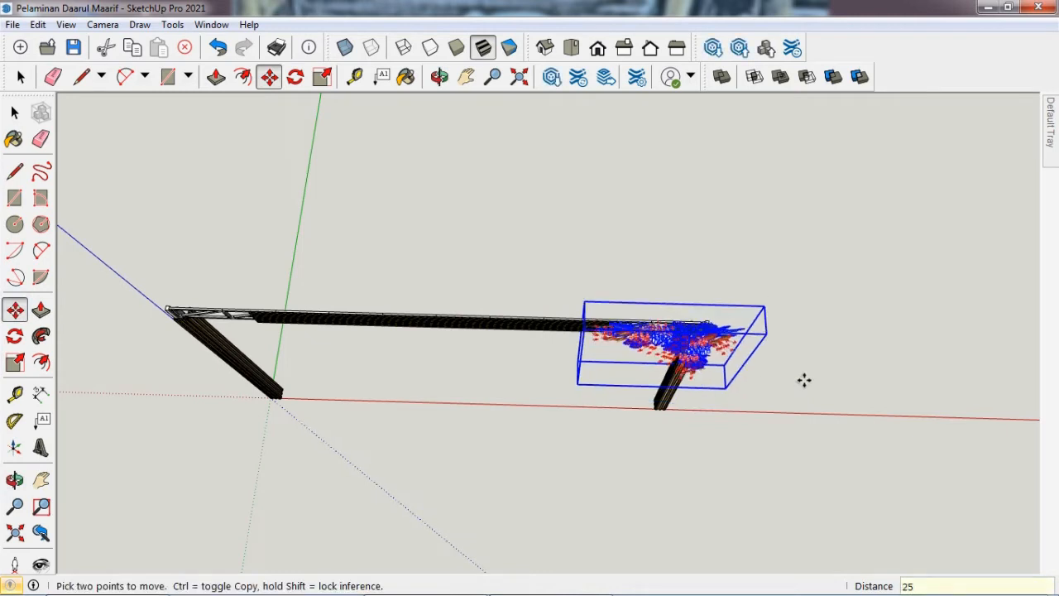
Step: Switch to the front view and open the corner flower component for editing
click(15, 479)
click(597, 47)
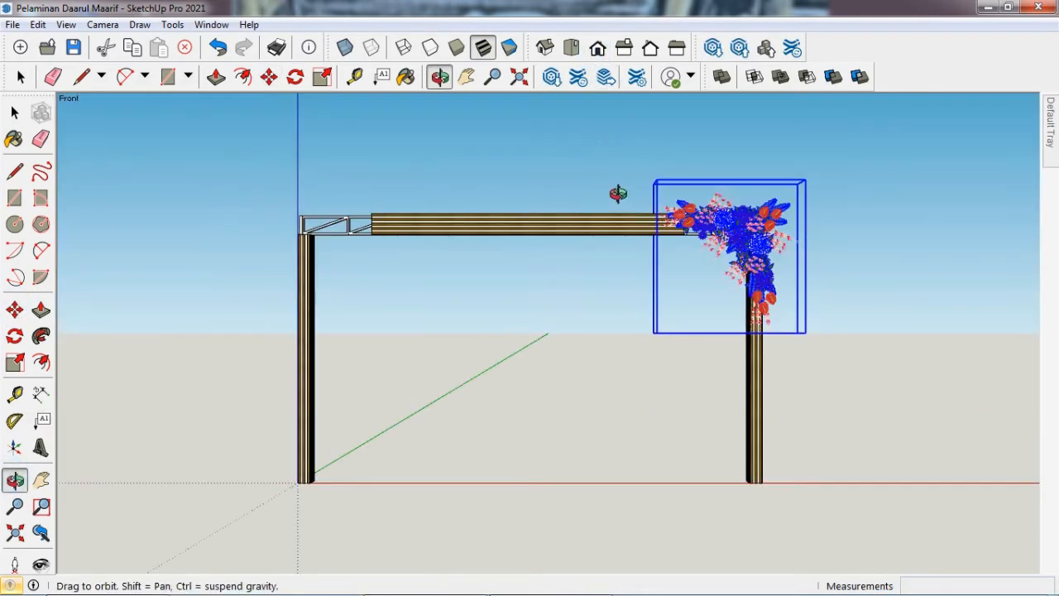
key(space)
scroll(745, 223, up, 5)
right_click(740, 204)
click(780, 312)
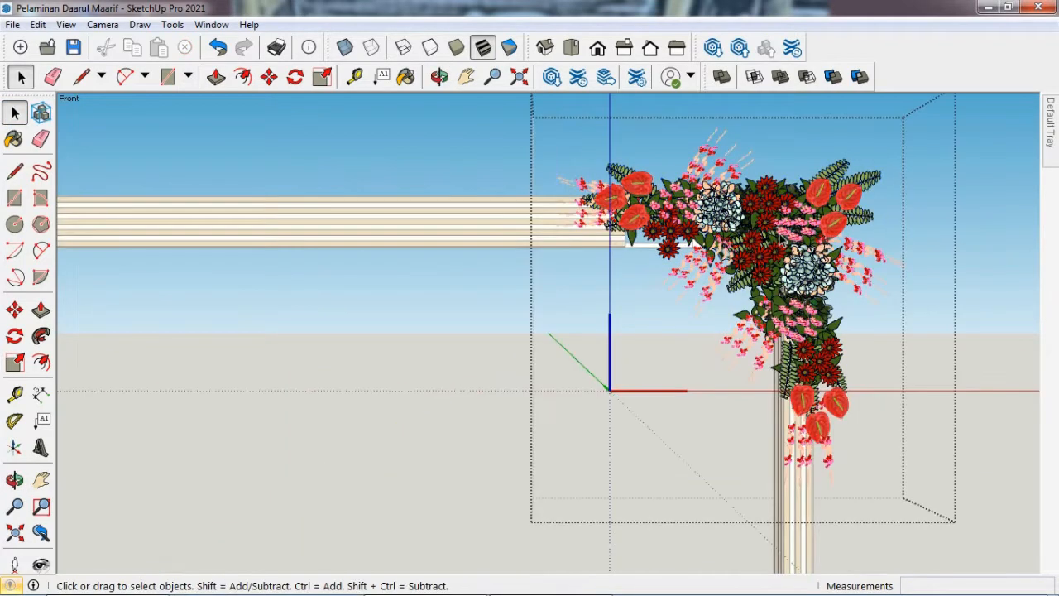
Step: Move the group of flowers at the arrangement's left end farther along the beam toward its middle
click(15, 310)
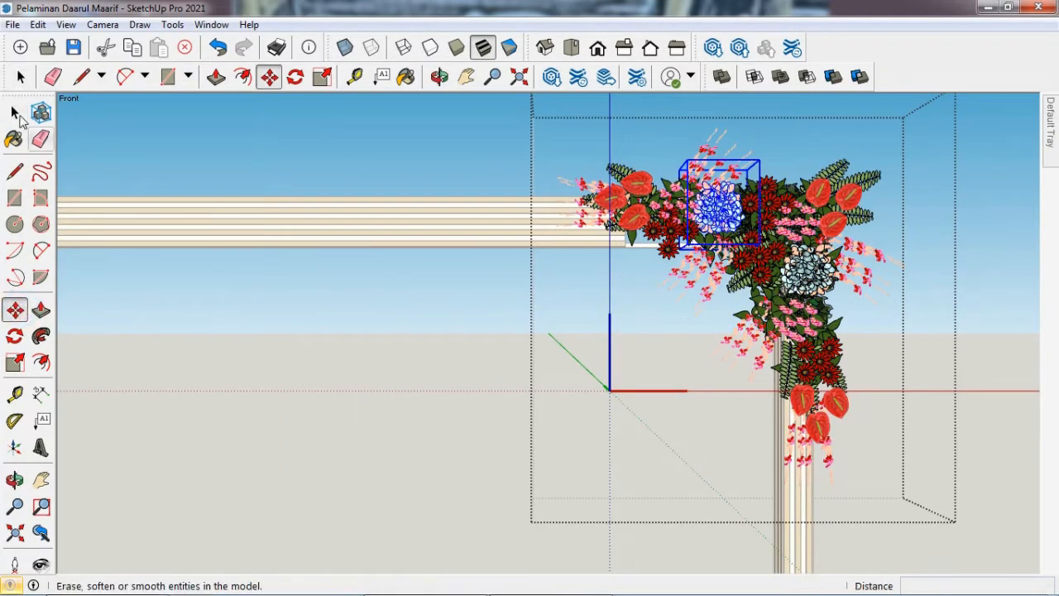
click(15, 113)
drag(755, 258, 755, 258)
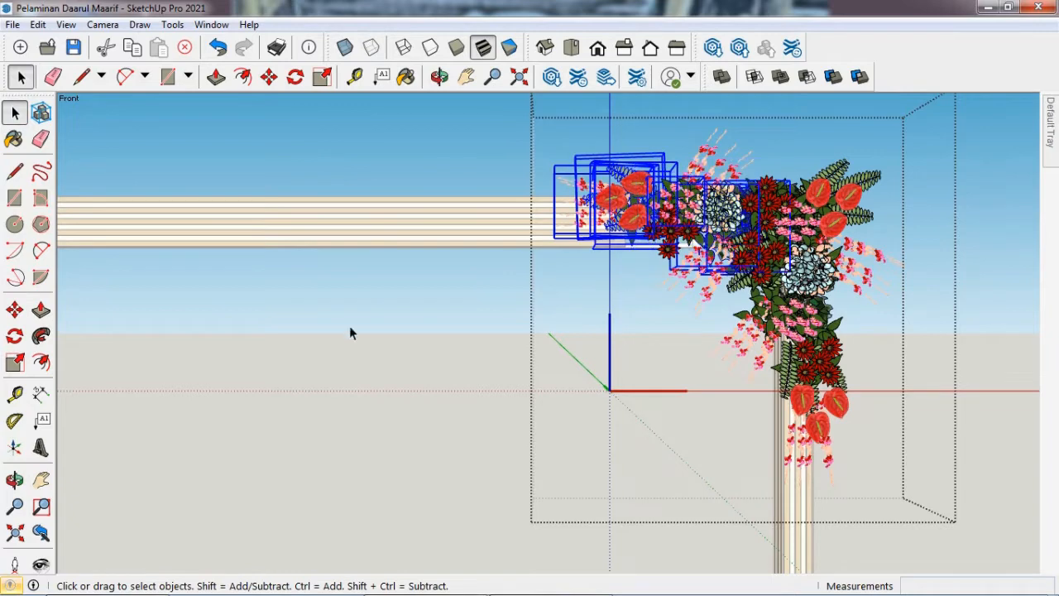
click(273, 267)
click(557, 150)
double_click(557, 149)
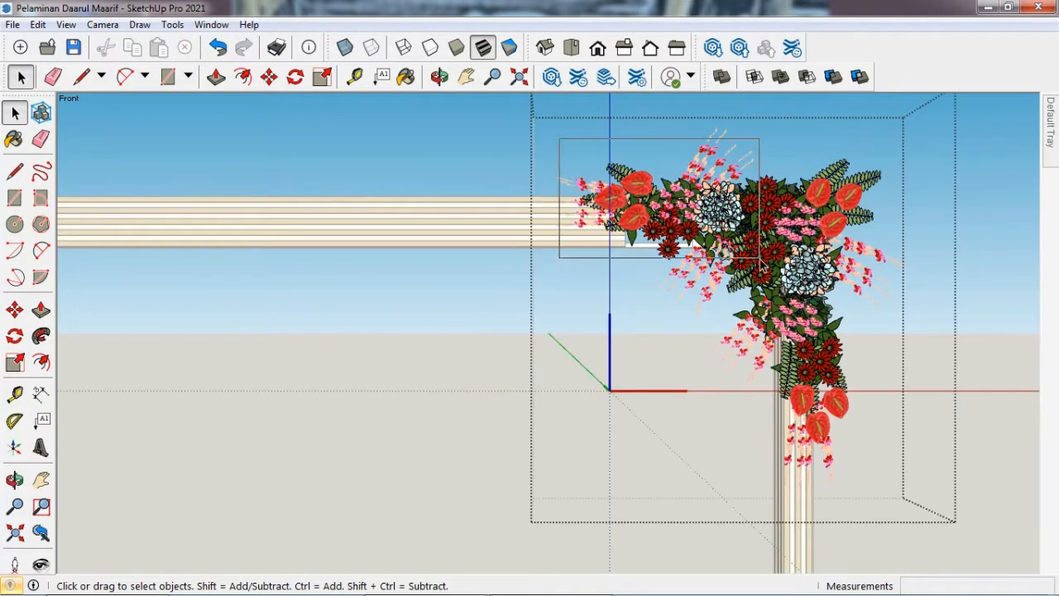
click(15, 309)
click(674, 331)
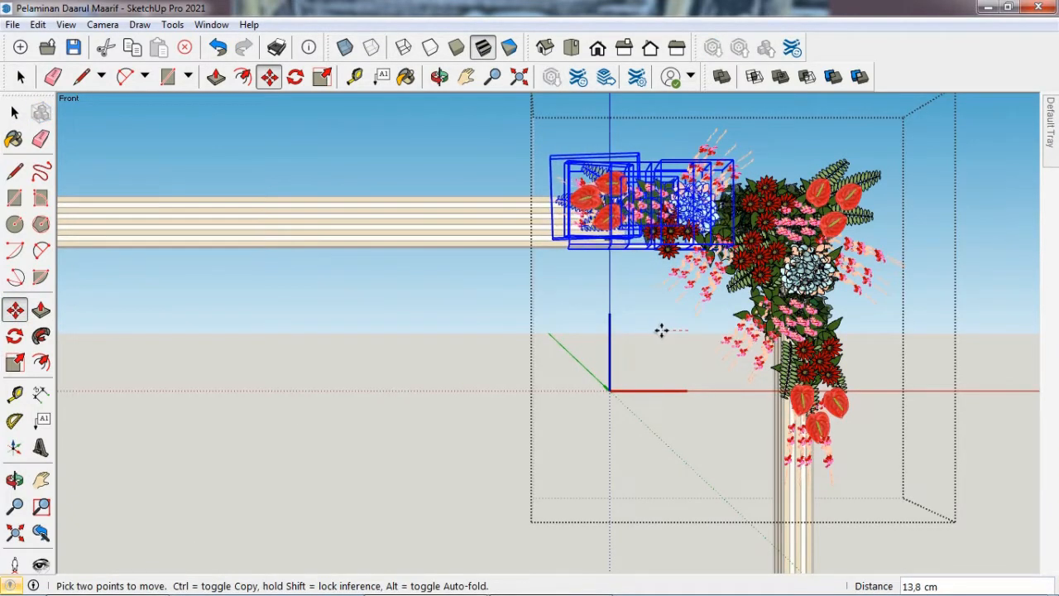
click(668, 297)
key(space)
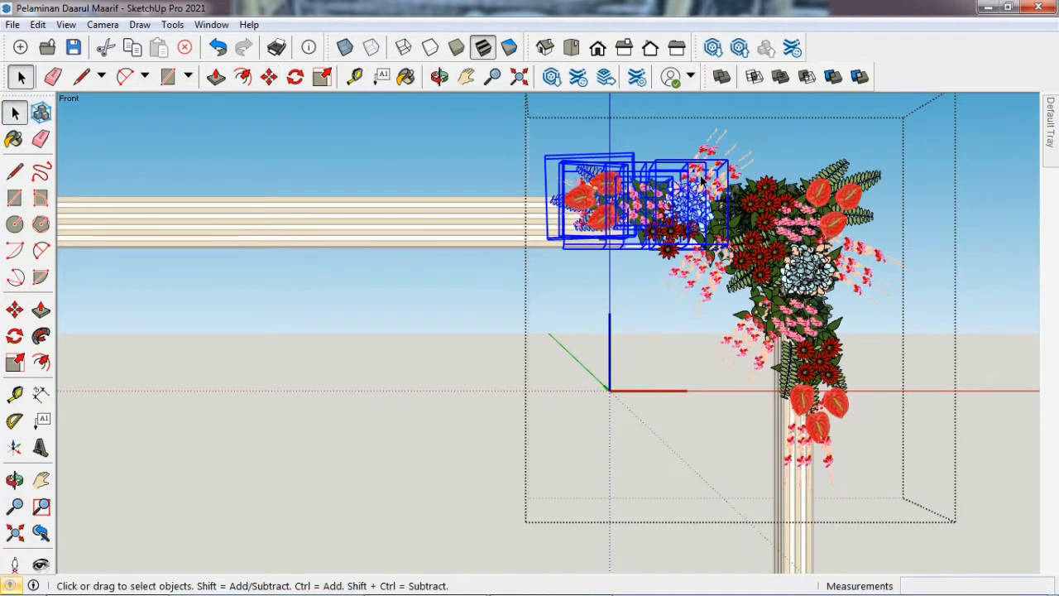
Step: Copy the small pink flower cluster along the beam into the gap beside the upper pale-blue flower
click(699, 207)
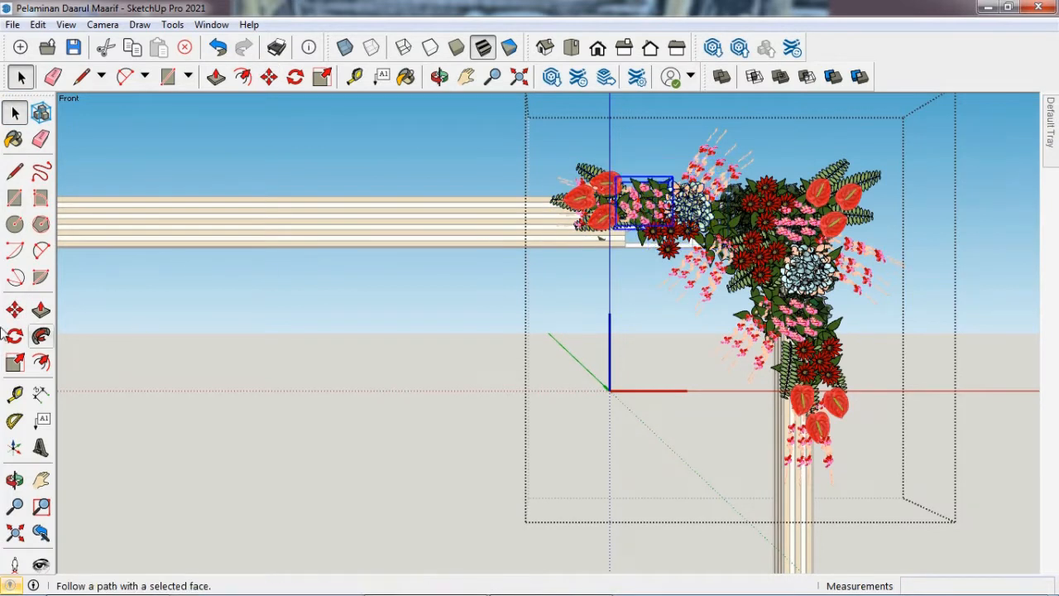
click(269, 76)
click(641, 150)
key(ctrl)
click(748, 136)
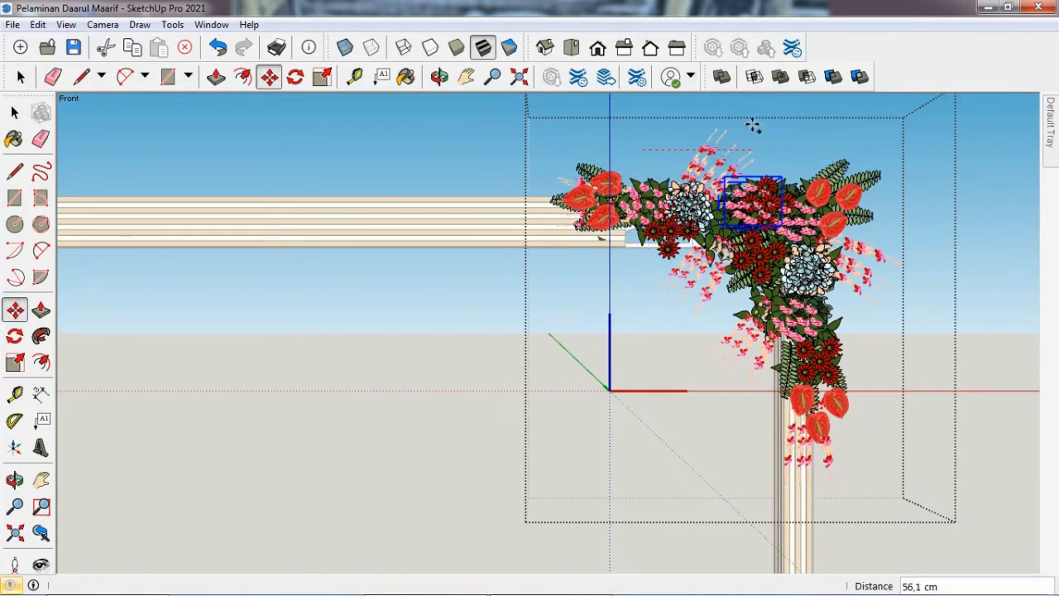
click(749, 104)
click(722, 106)
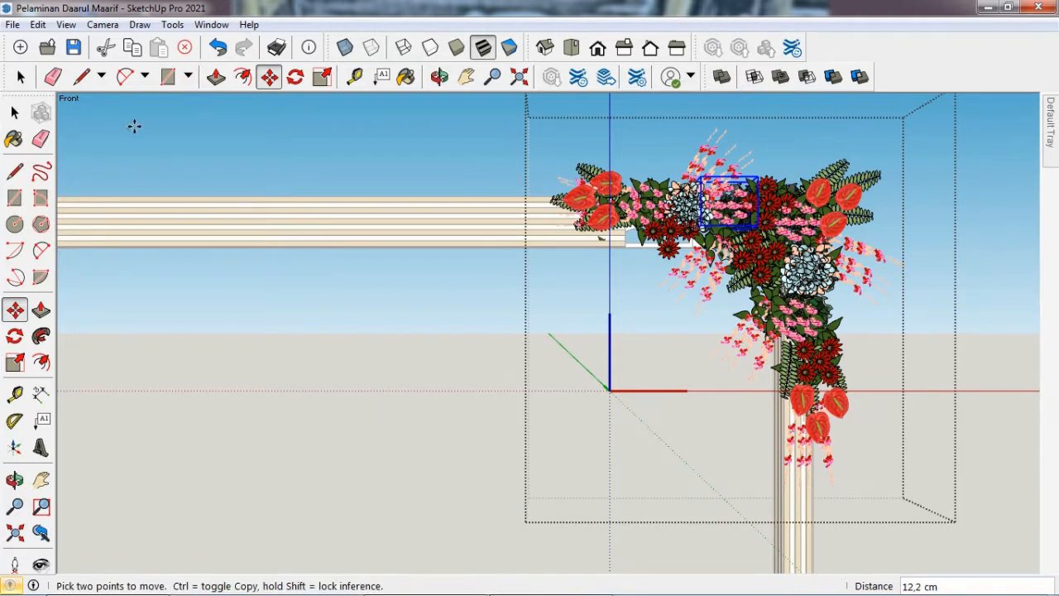
Step: Copy the upper pale-blue flower to the lower edge of the beam, below the left pink flower cluster
key(space)
key(m)
click(928, 181)
key(ctrl)
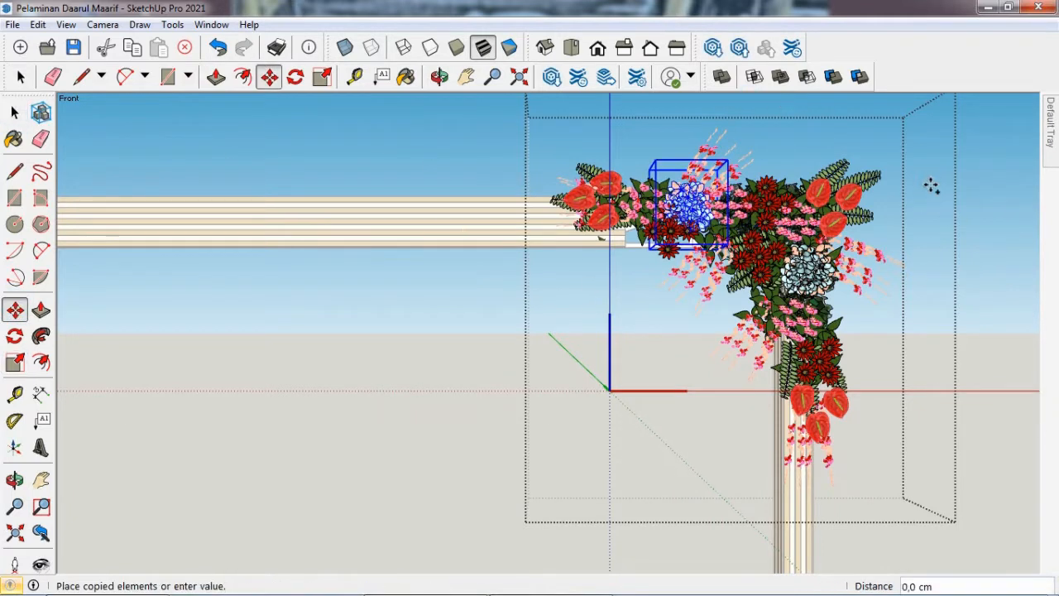
key(ctrl)
key(ctrl)
key(ctrl)
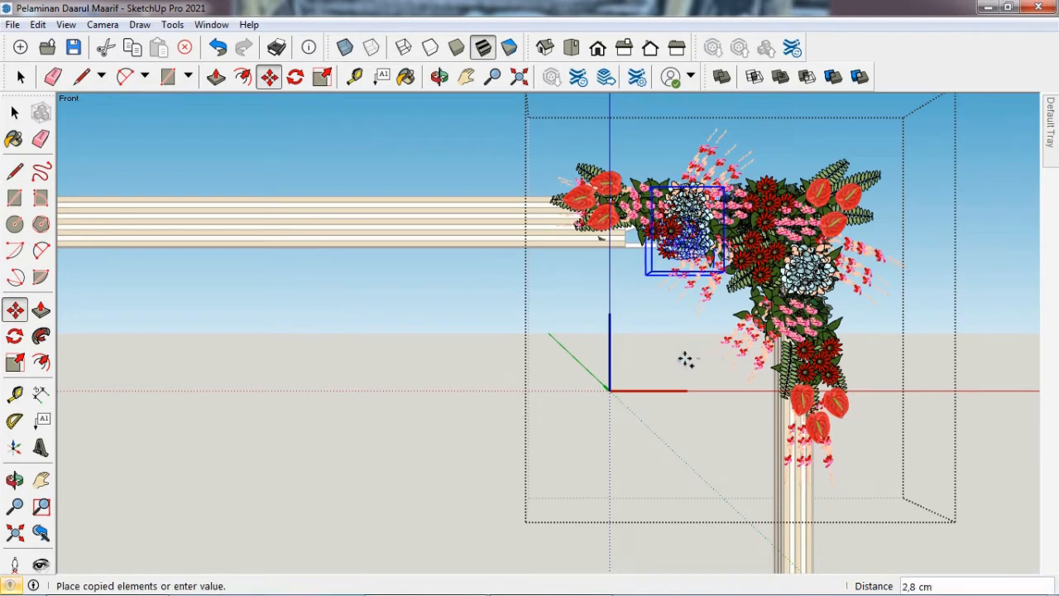
click(656, 358)
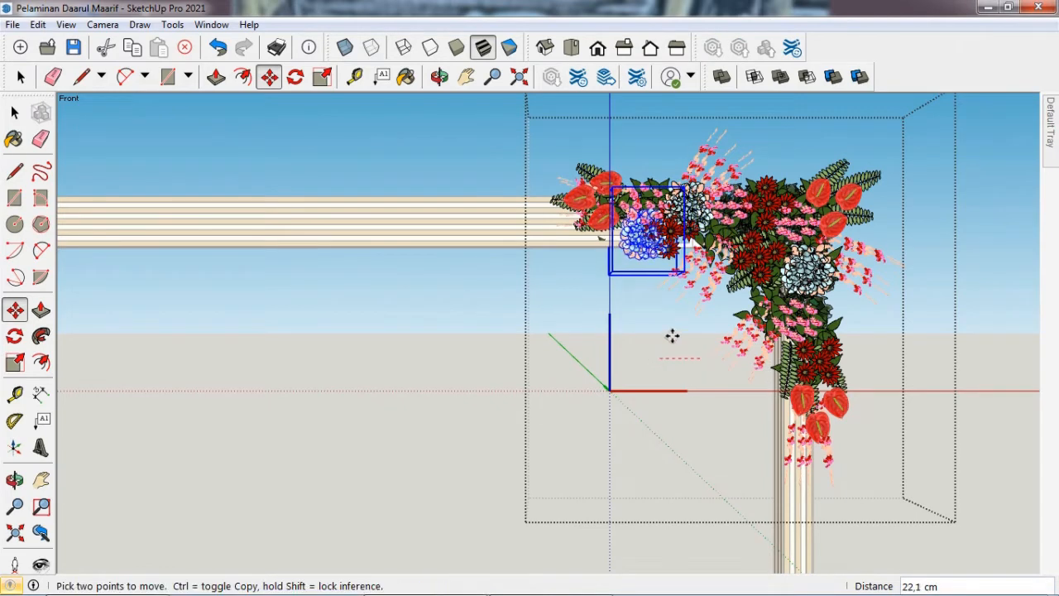
Step: Copy the pink cluster right of the upper pale-blue flower into the gap below it, and finish editing the component
click(14, 112)
click(705, 234)
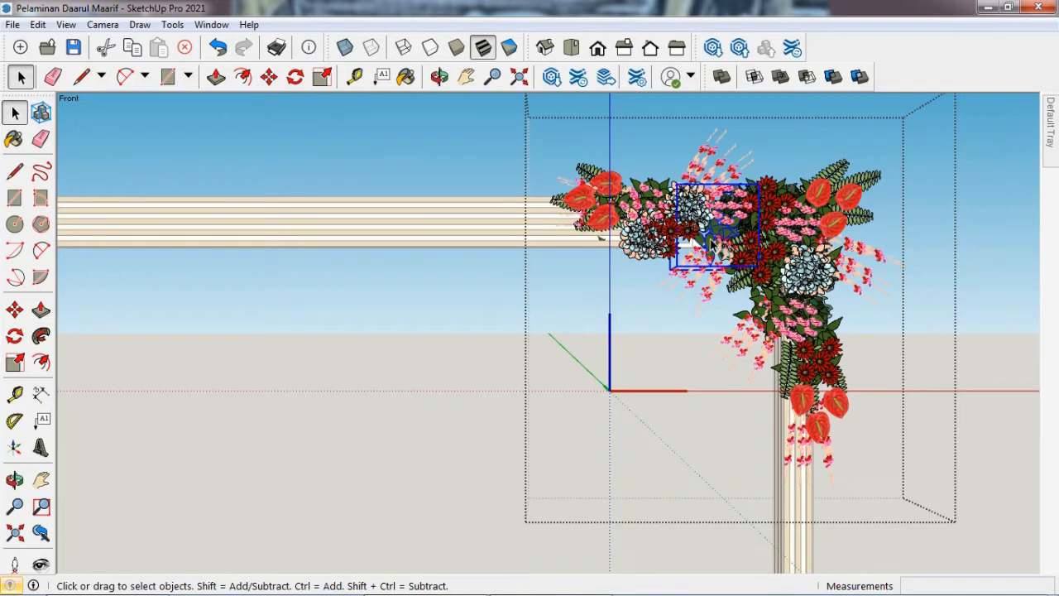
click(735, 207)
click(14, 309)
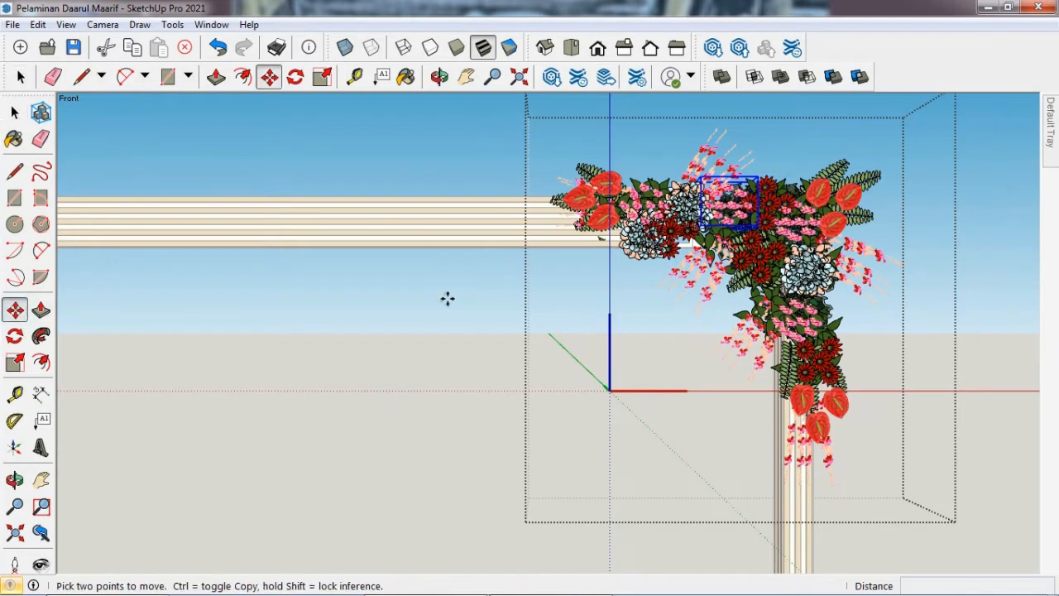
click(457, 279)
key(ctrl)
click(457, 321)
click(709, 351)
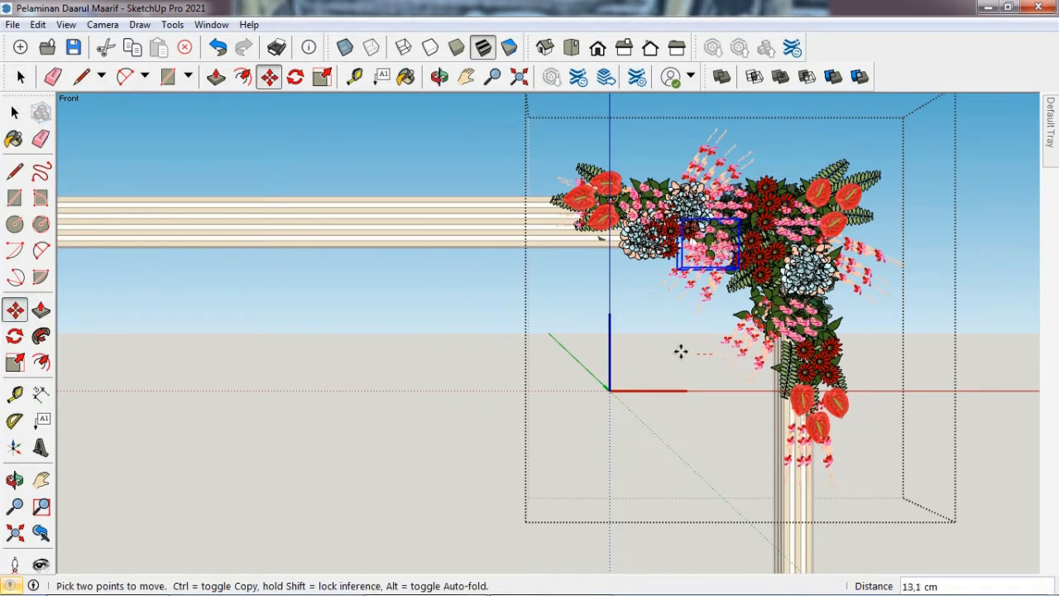
click(14, 112)
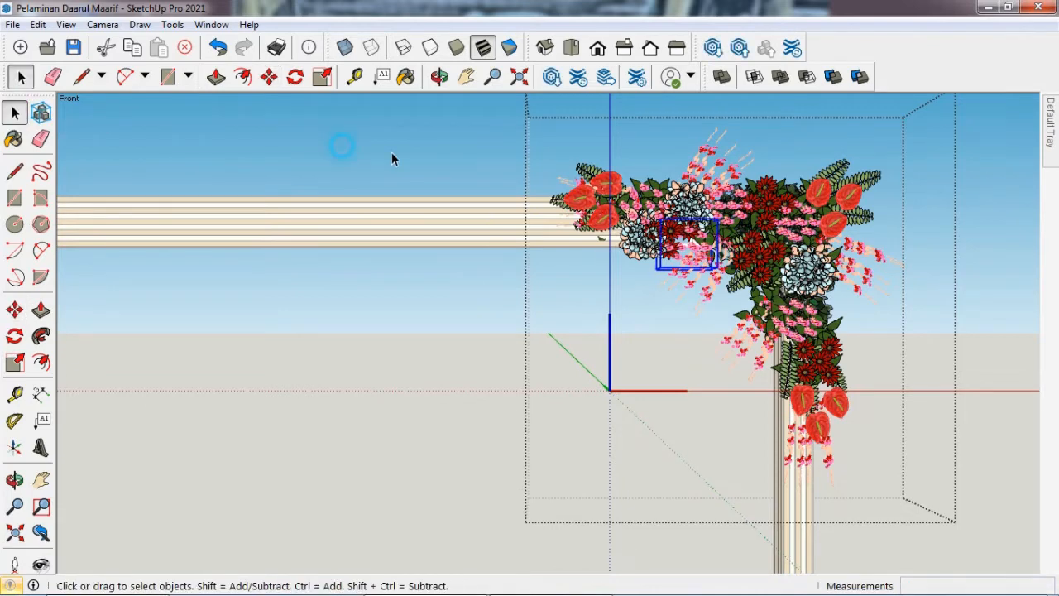
click(392, 158)
scroll(781, 265, down, 5)
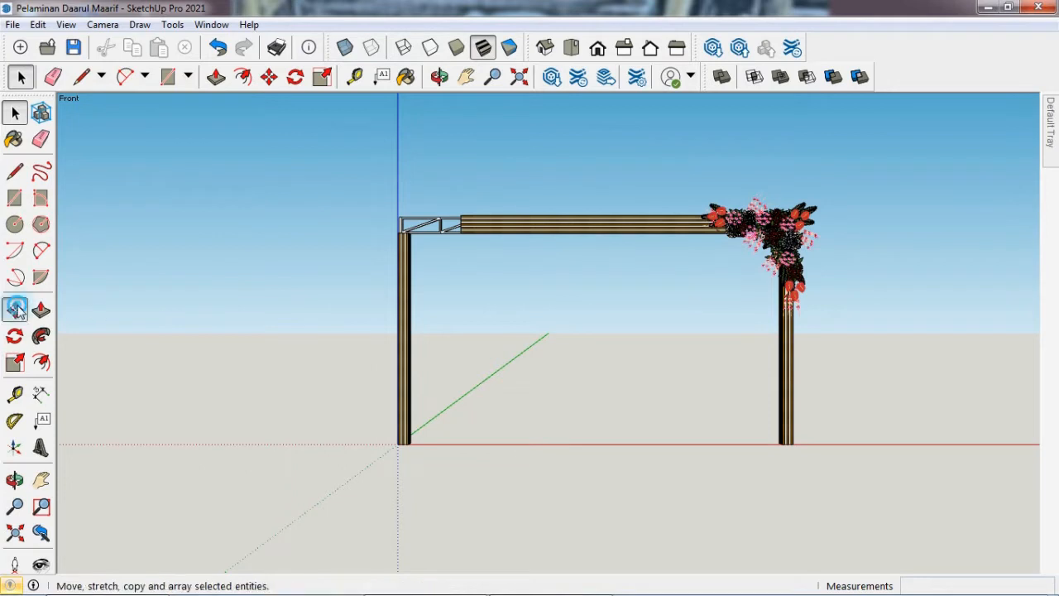
click(17, 307)
click(751, 219)
key(ctrl)
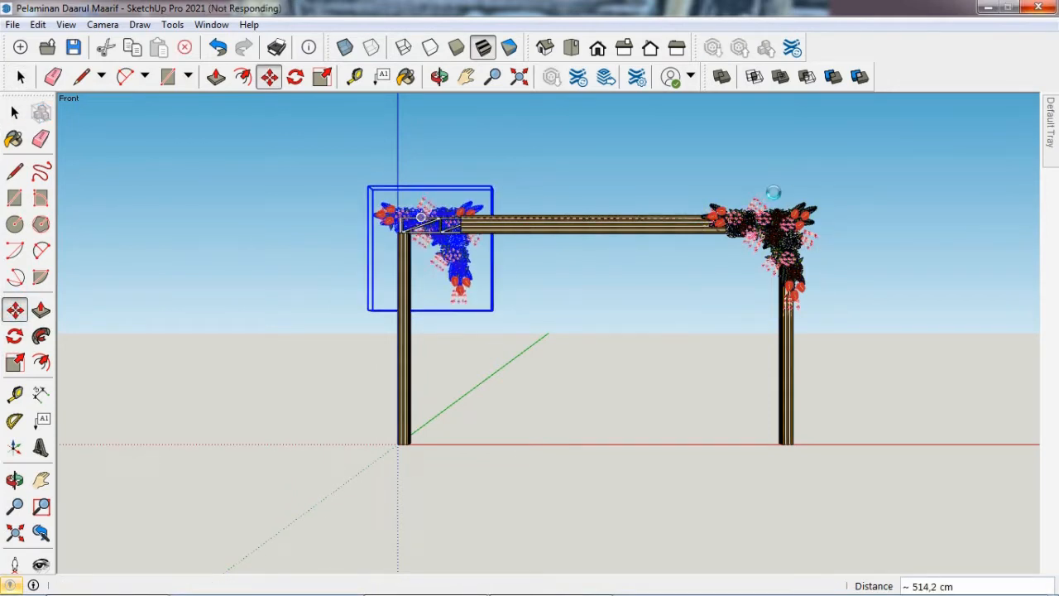
key(ctrl+z)
Step: Copy the flower component about 485.6 cm along the red axis and mirror the copy horizontally to fit the frame's left corner
click(744, 307)
key(ctrl)
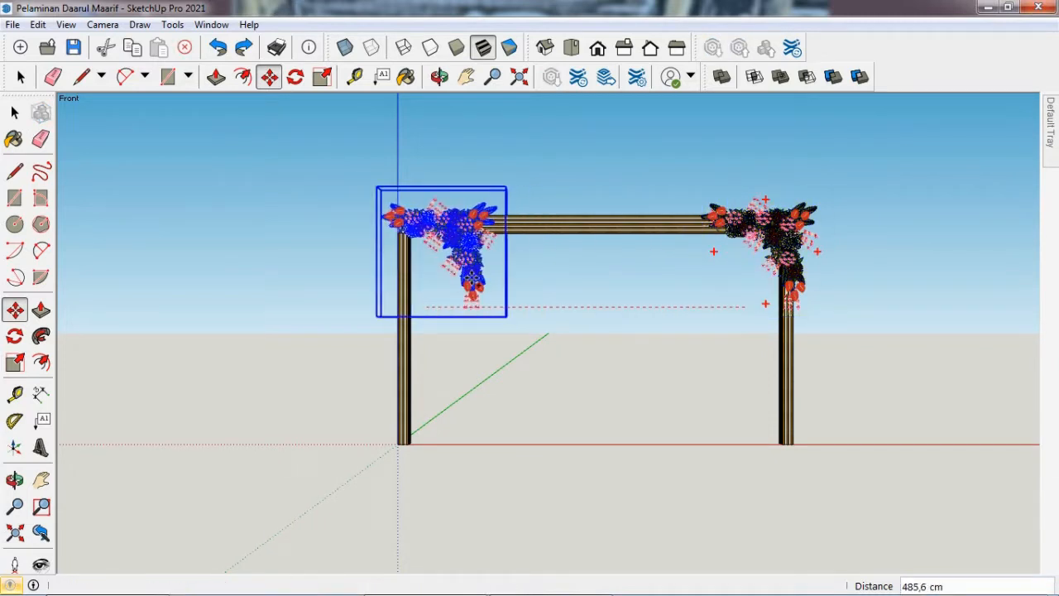
right_click(488, 281)
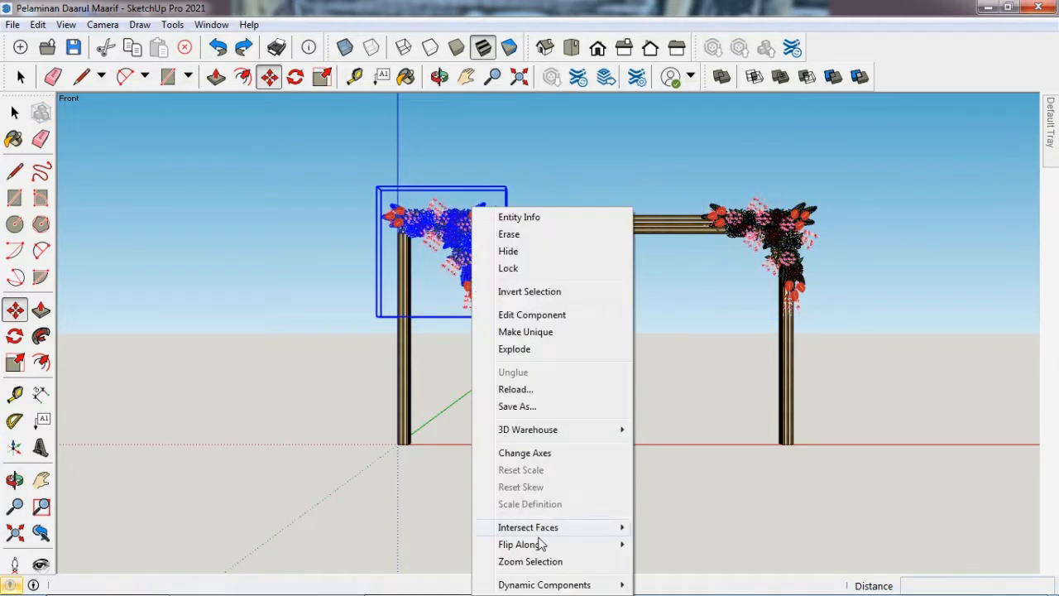
mouse_move(538, 546)
click(692, 544)
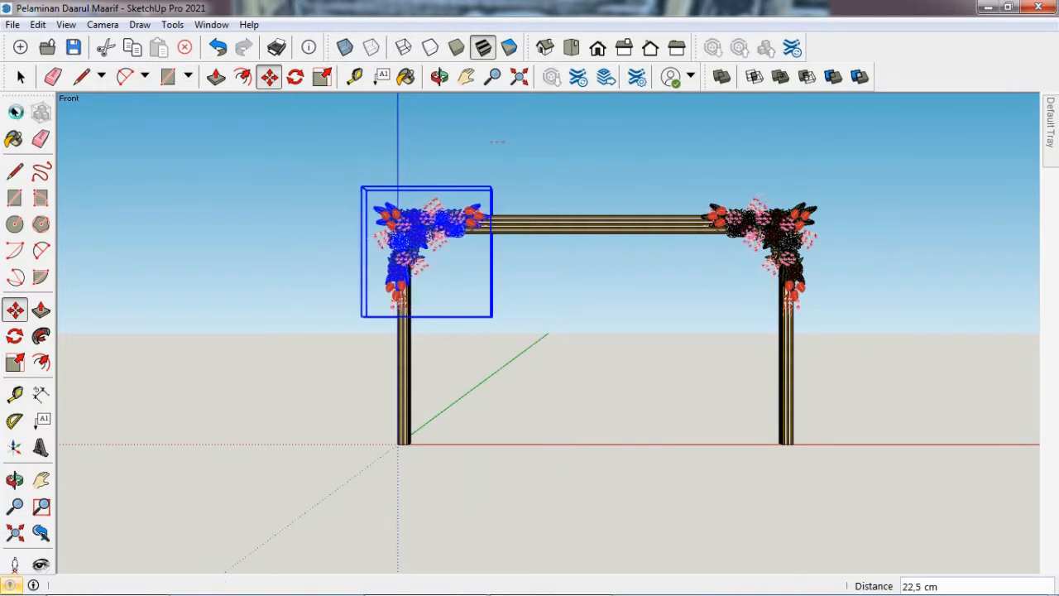
click(15, 111)
click(573, 422)
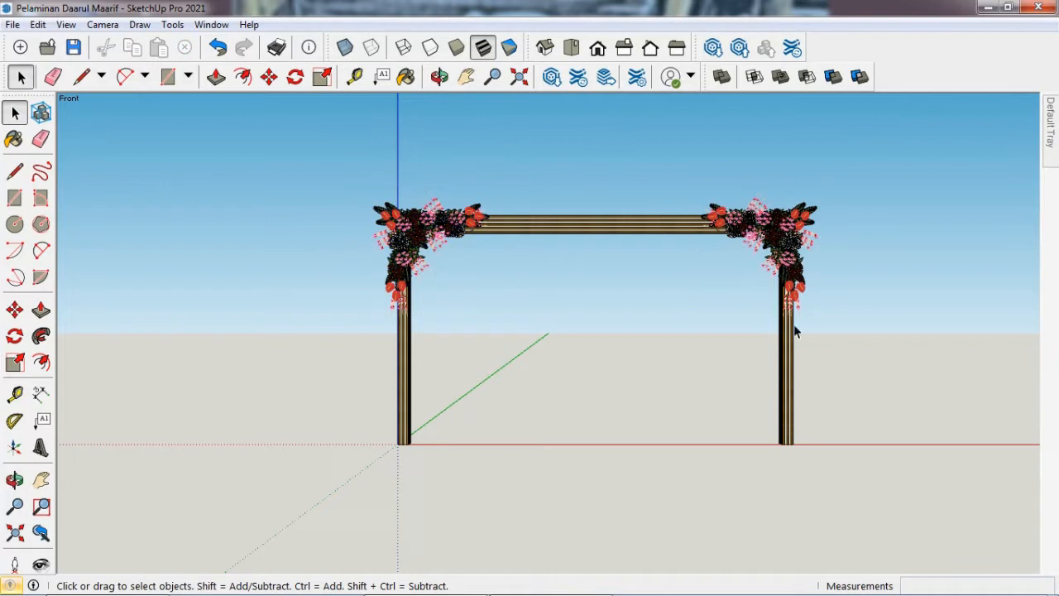
Step: Insert the Curtain Double component from the in-model components at the inner foot of the frame's left post
mouse_move(1052, 141)
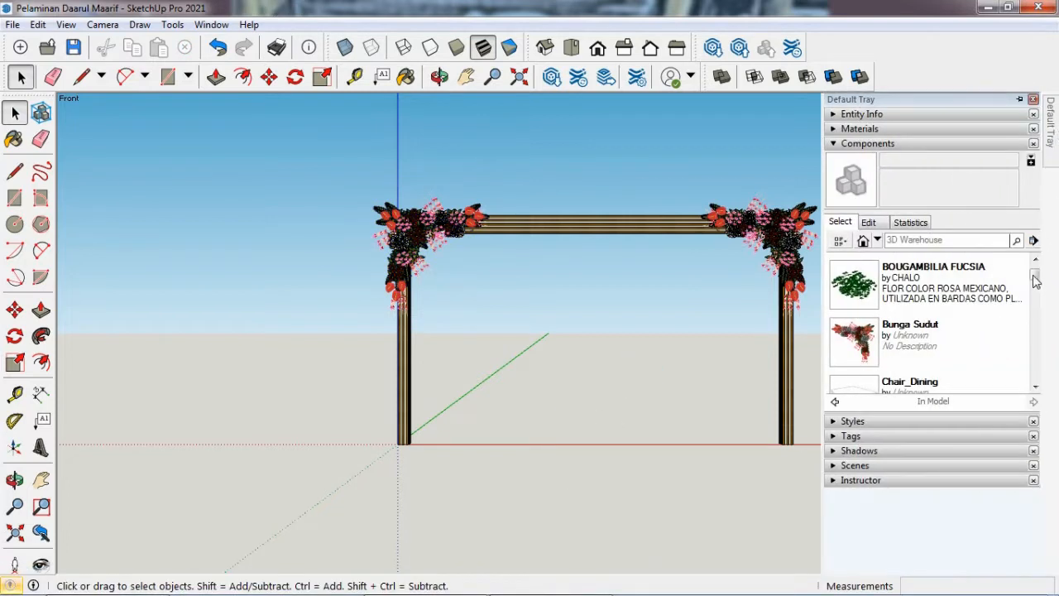
click(1035, 387)
click(1035, 386)
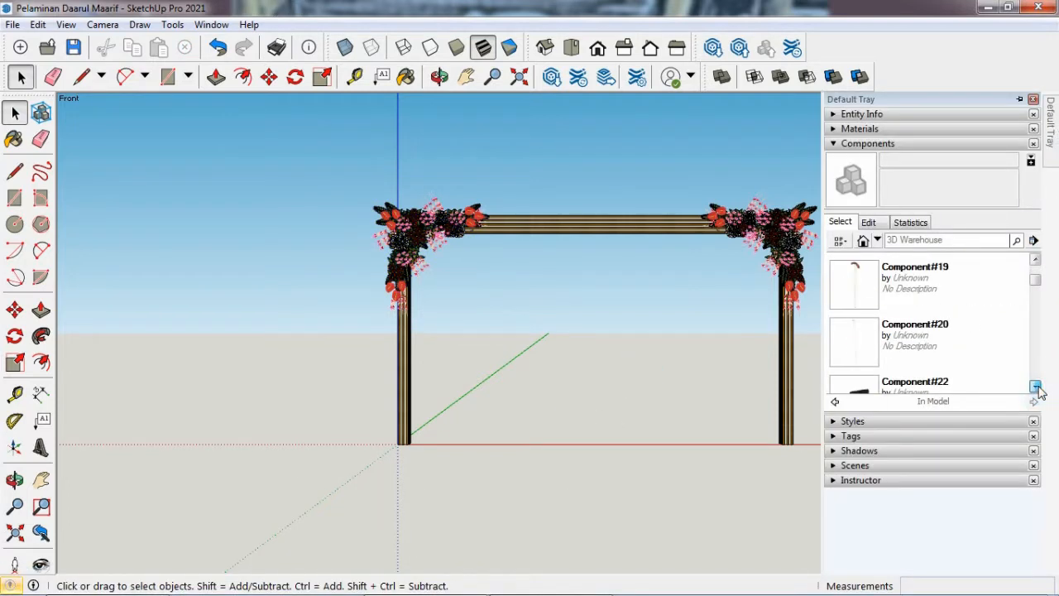
click(1035, 387)
click(914, 335)
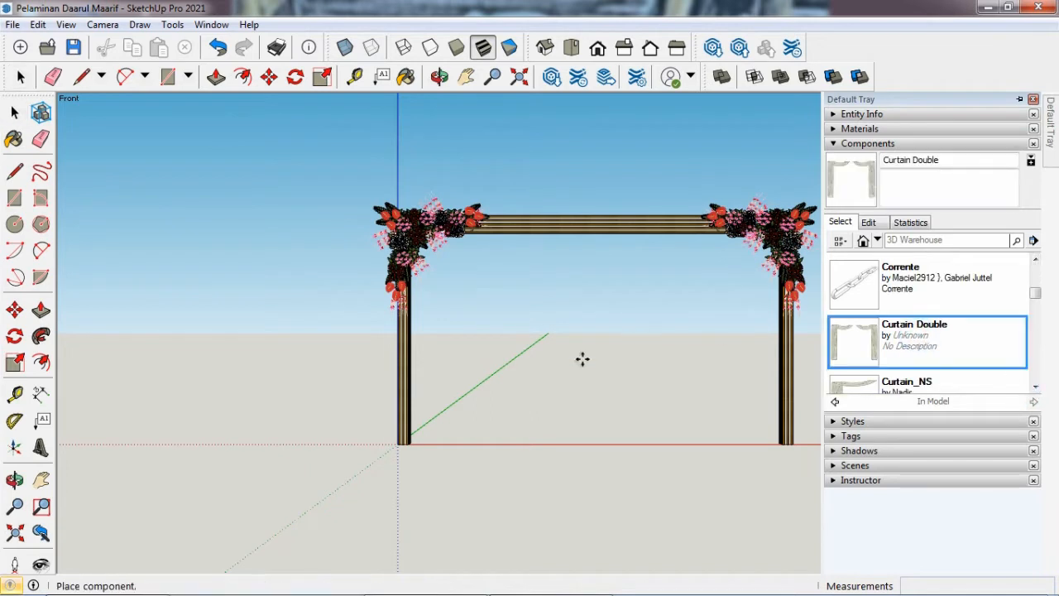
click(406, 447)
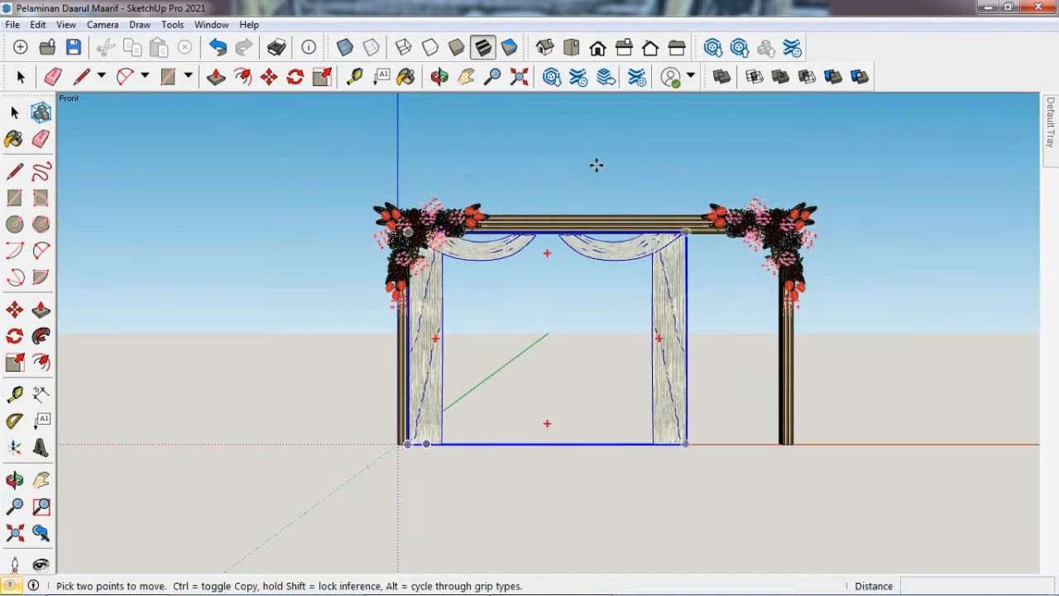
Step: Move the curtain about 72.3 cm along the red axis to centre it in the frame
click(532, 158)
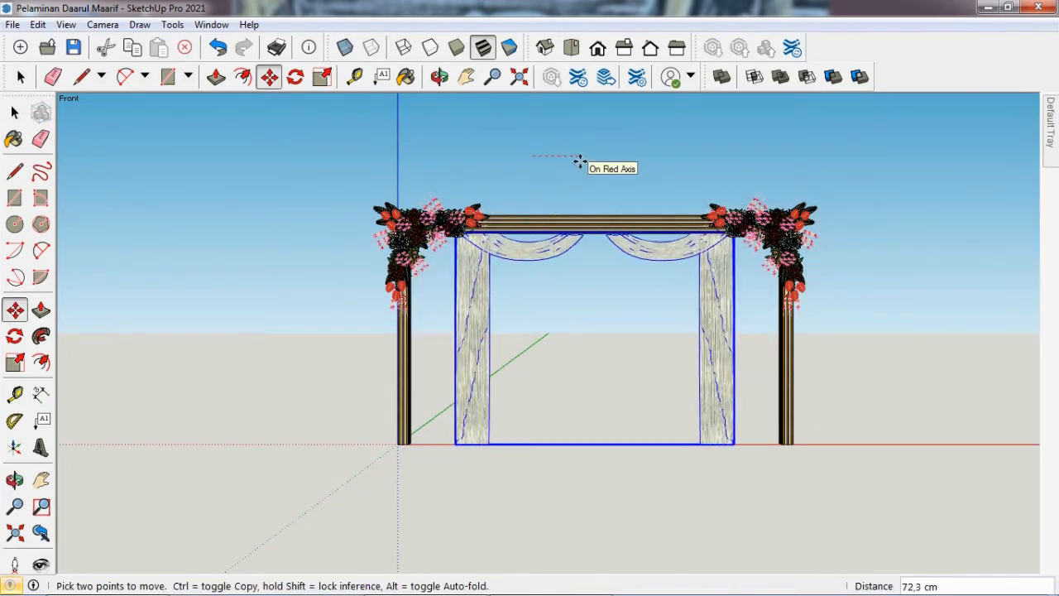
click(580, 160)
click(15, 116)
click(1014, 175)
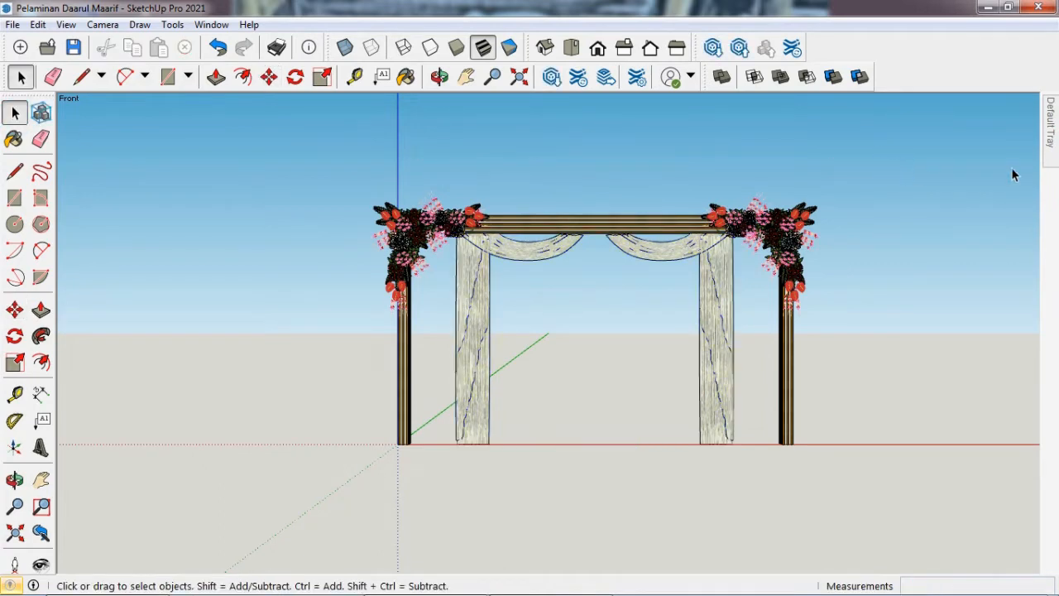
Step: Insert the Partisi Jendela Besi component at the inner foot of the frame's left post
mouse_move(1046, 154)
click(1035, 386)
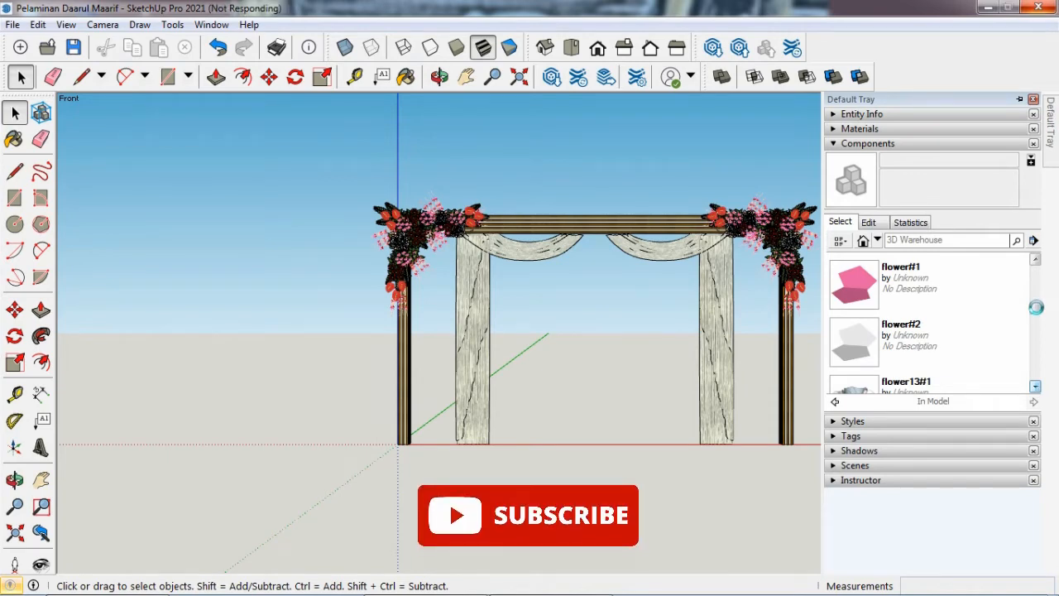
scroll(1034, 310, down, 10)
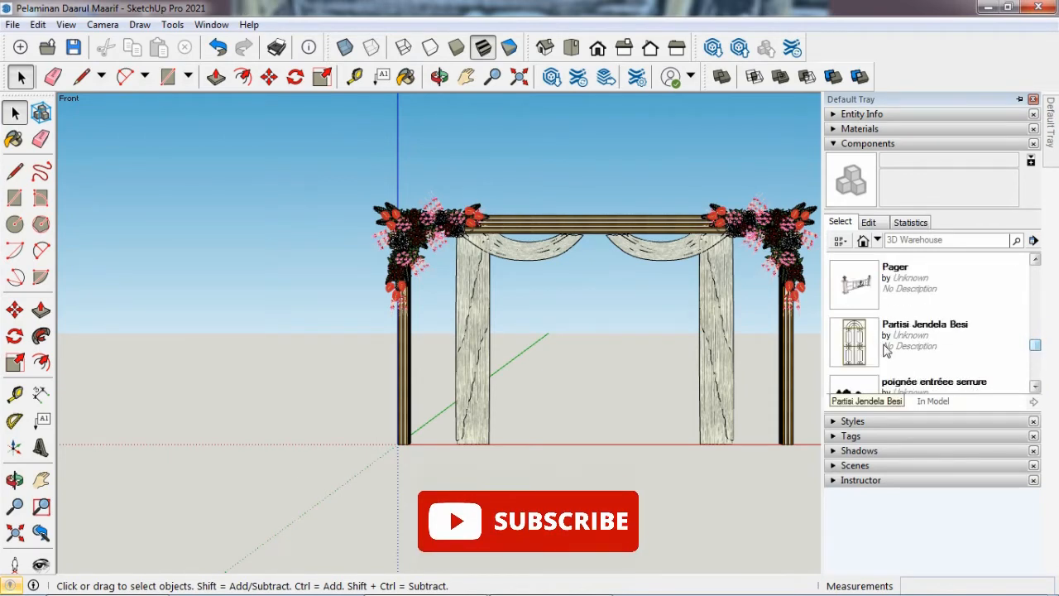
click(863, 352)
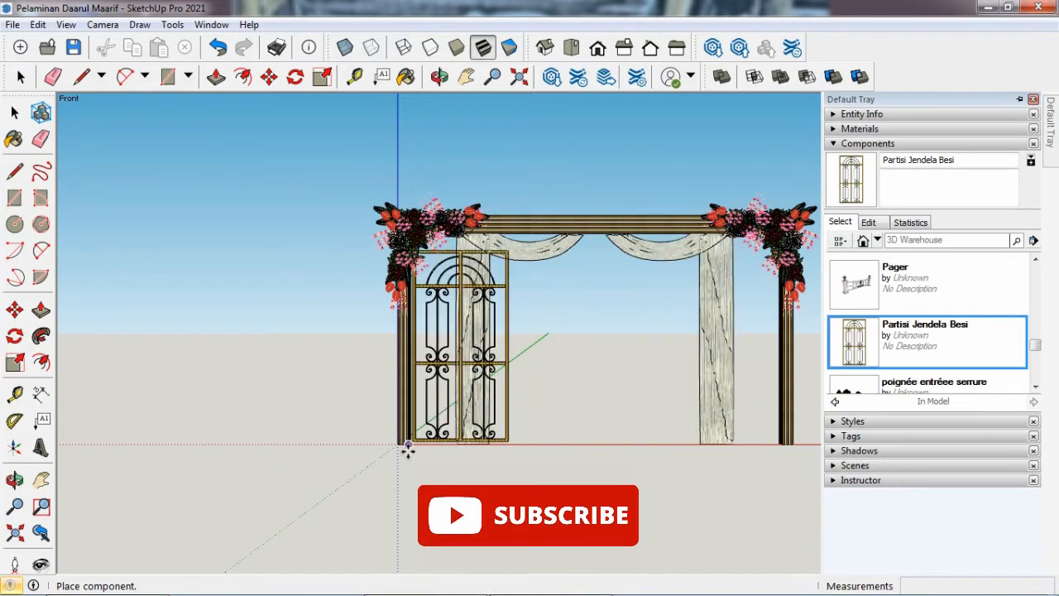
click(406, 449)
Step: Align the iron partition with the left post's foot and move it about 205.9 cm along the red axis to the frame's centre
scroll(404, 454, up, 6)
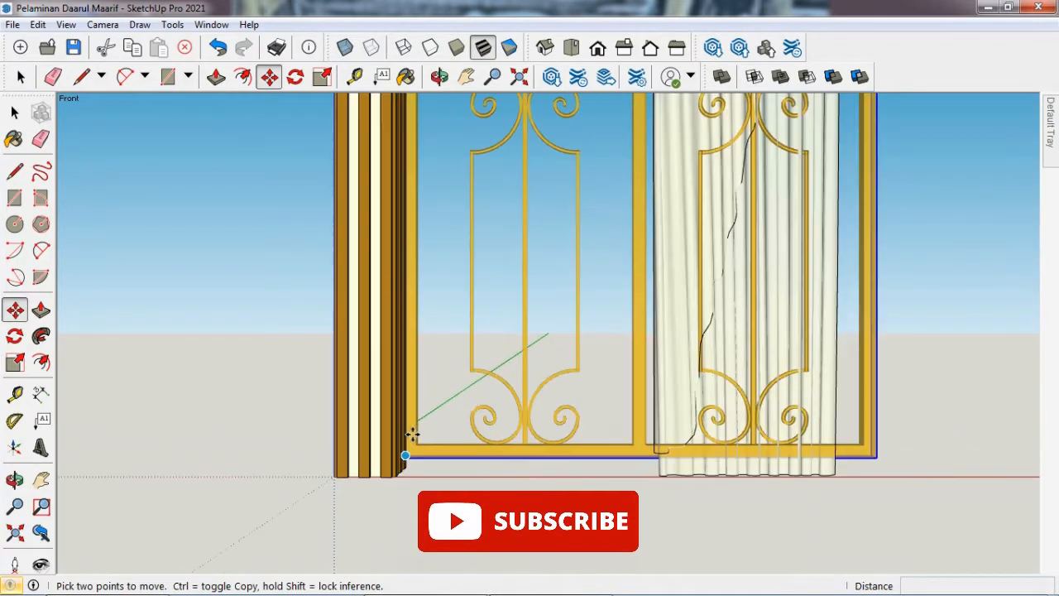
click(398, 469)
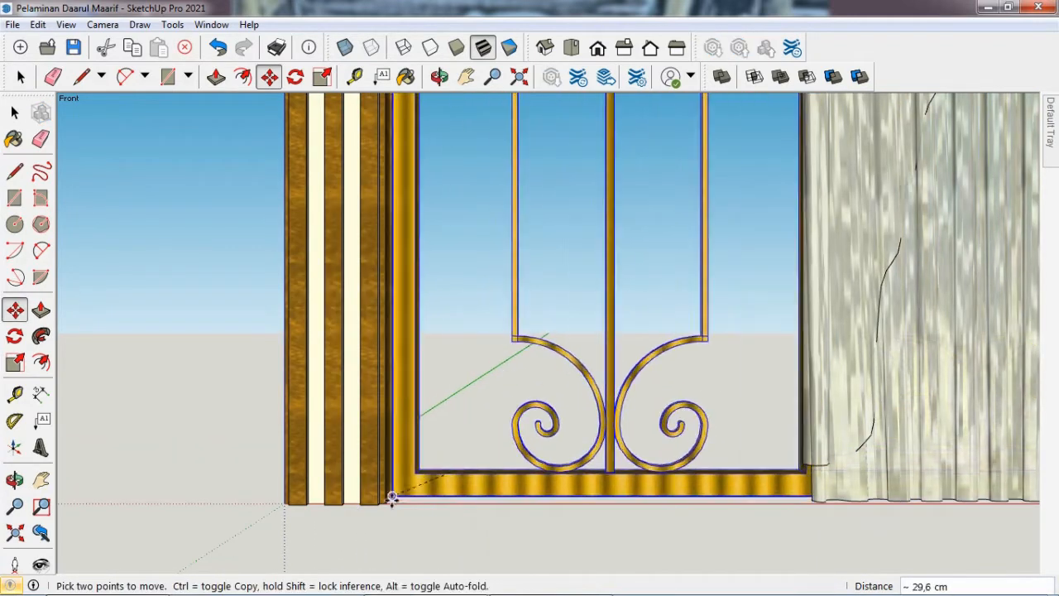
scroll(386, 504, down, 7)
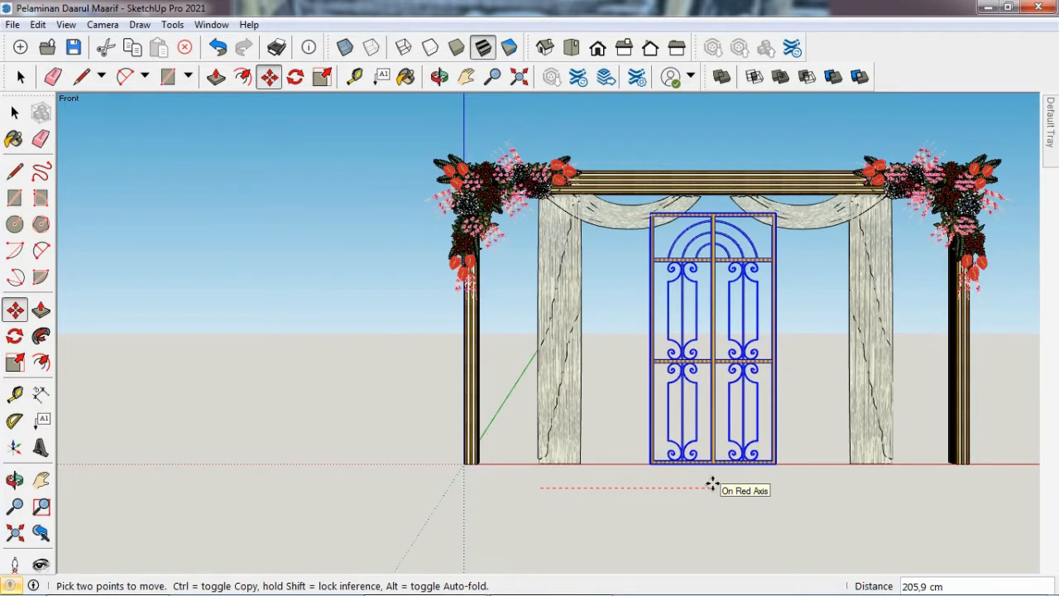
click(14, 114)
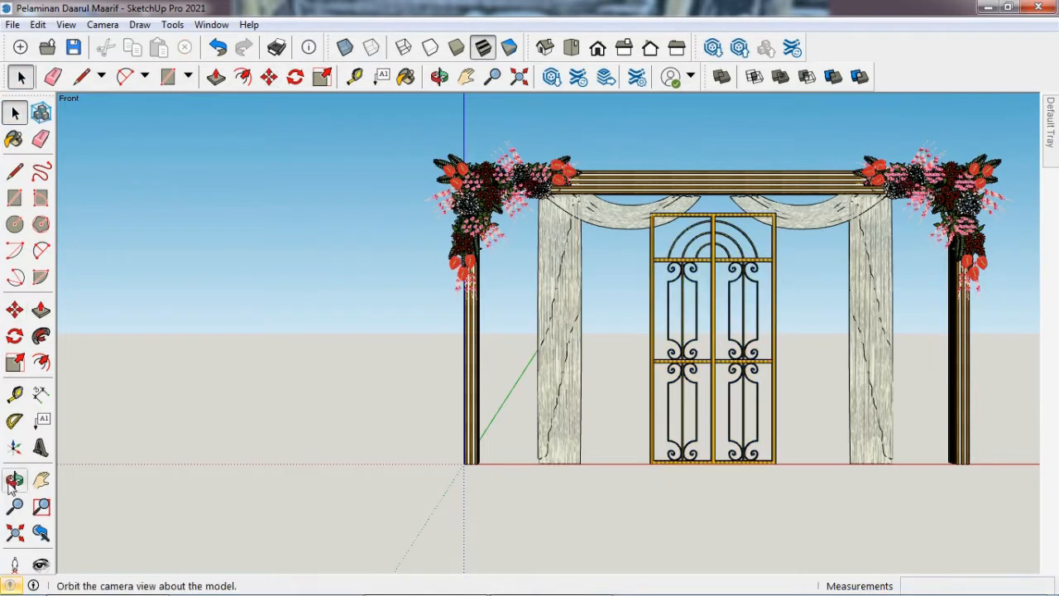
Step: Insert the Meja Konsul Laci Tinggi component at the lower left corner of the iron partition
click(14, 481)
drag(645, 308, 653, 401)
click(13, 112)
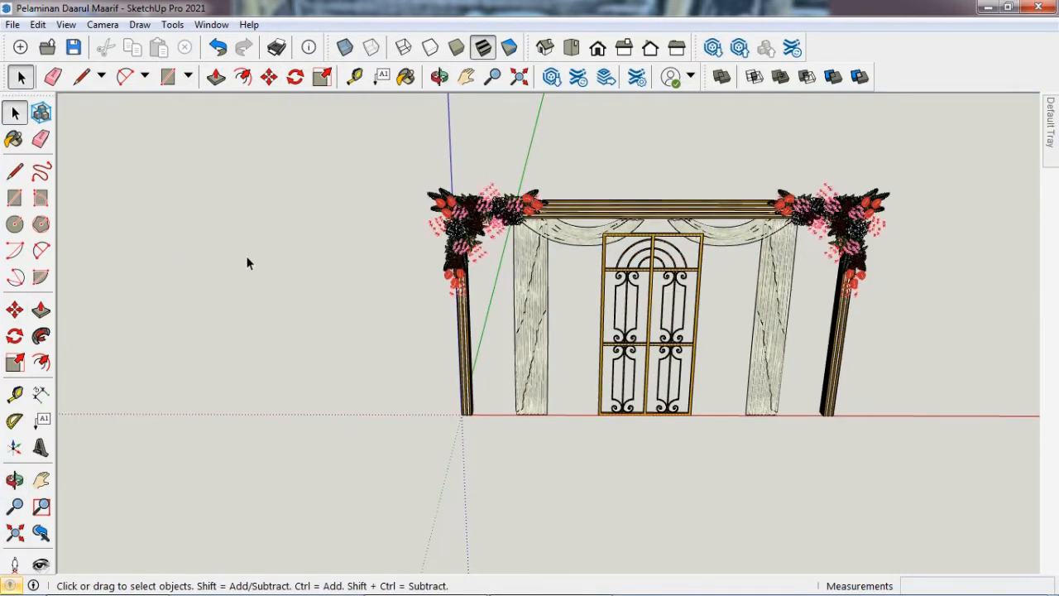
mouse_move(1045, 151)
click(1035, 260)
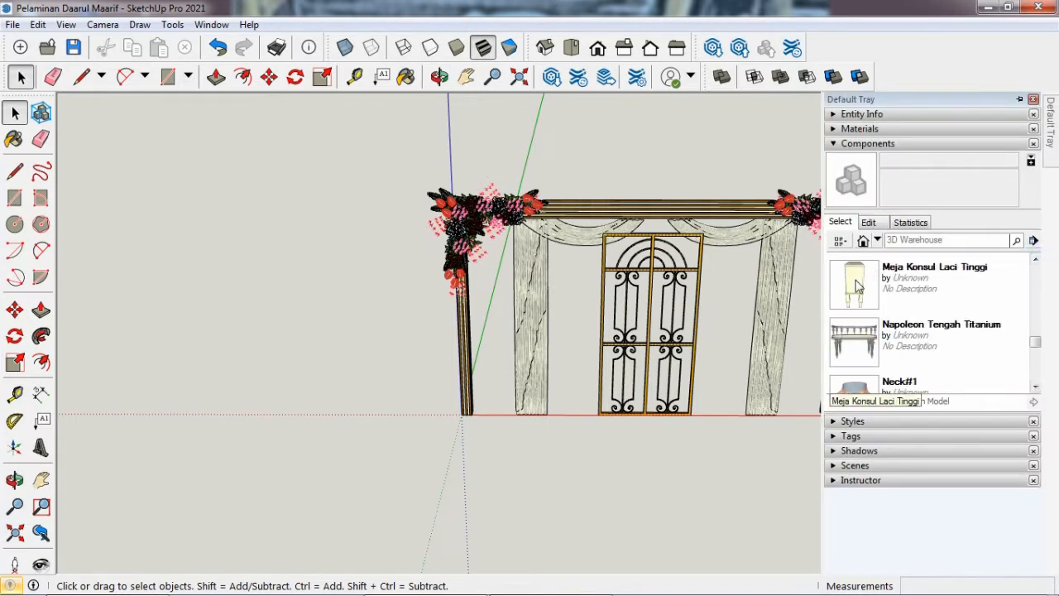
click(856, 285)
click(600, 423)
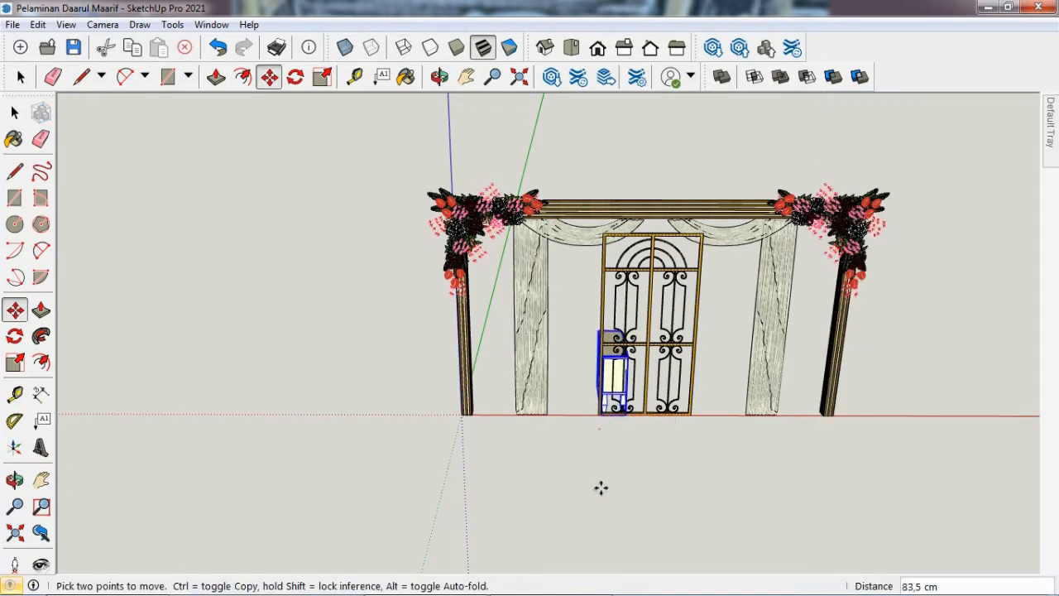
Step: Rotate the drawer console 180° to face the front and shift it along the red axis to centre it on the iron partition
click(616, 376)
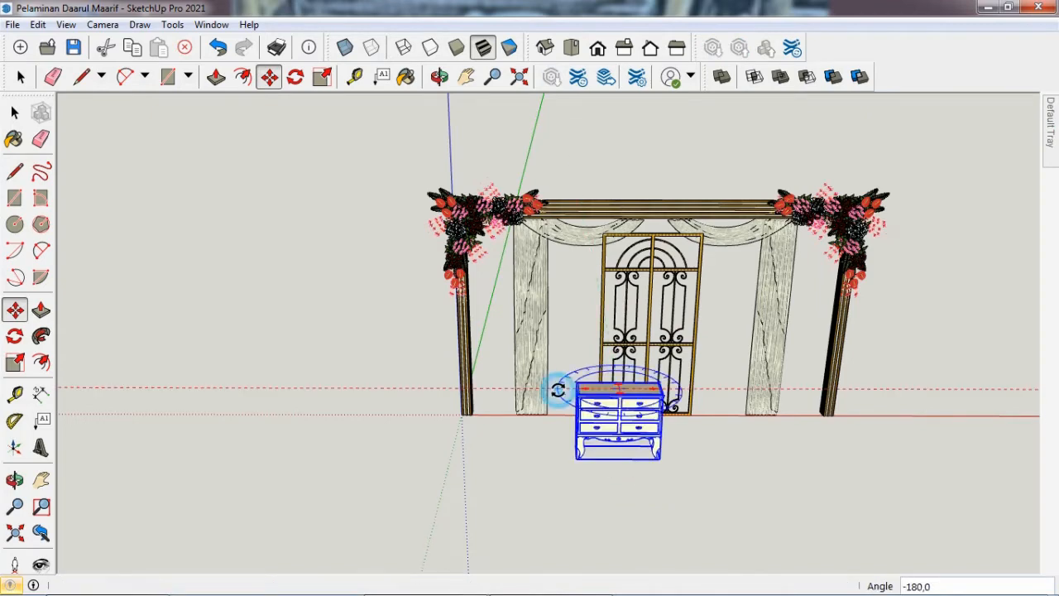
click(557, 388)
click(618, 433)
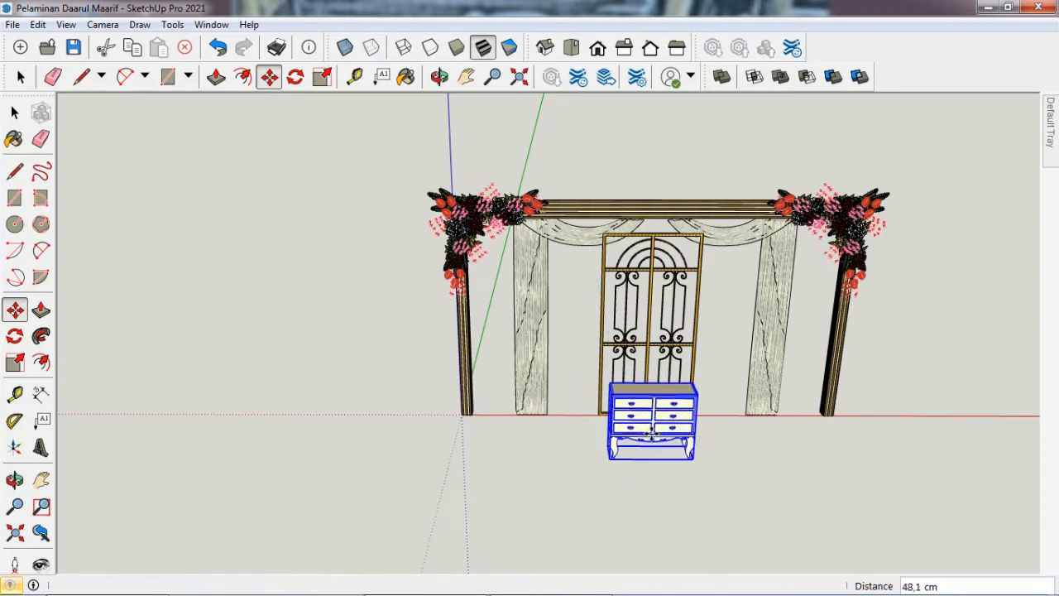
click(653, 432)
click(597, 47)
scroll(523, 425, up, 3)
click(550, 417)
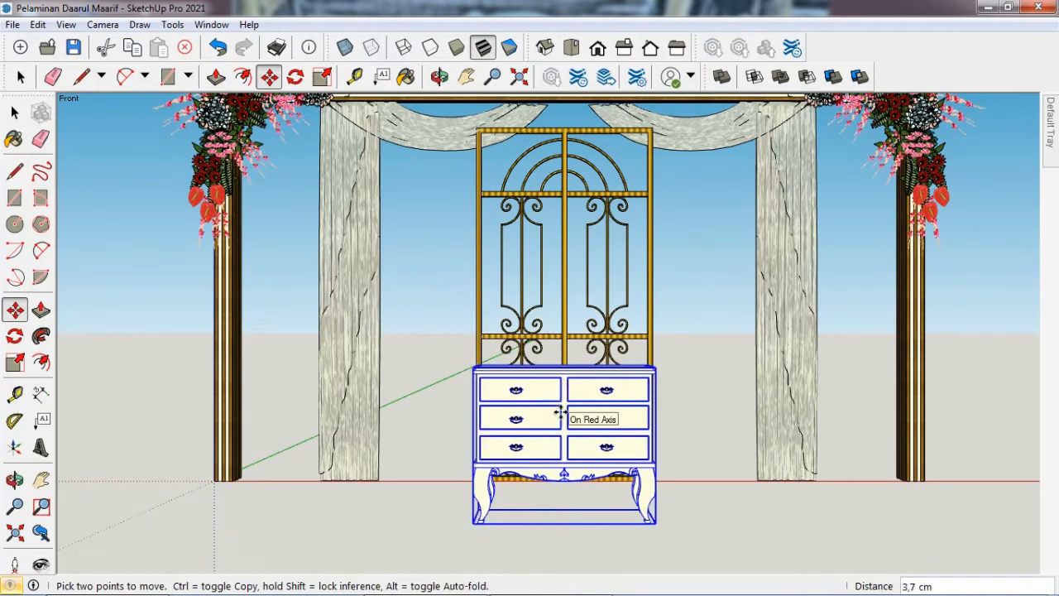
click(563, 411)
Step: Move the drawer console about 83.3 cm back toward the iron partition
click(14, 480)
drag(578, 323, 571, 537)
click(14, 309)
click(566, 465)
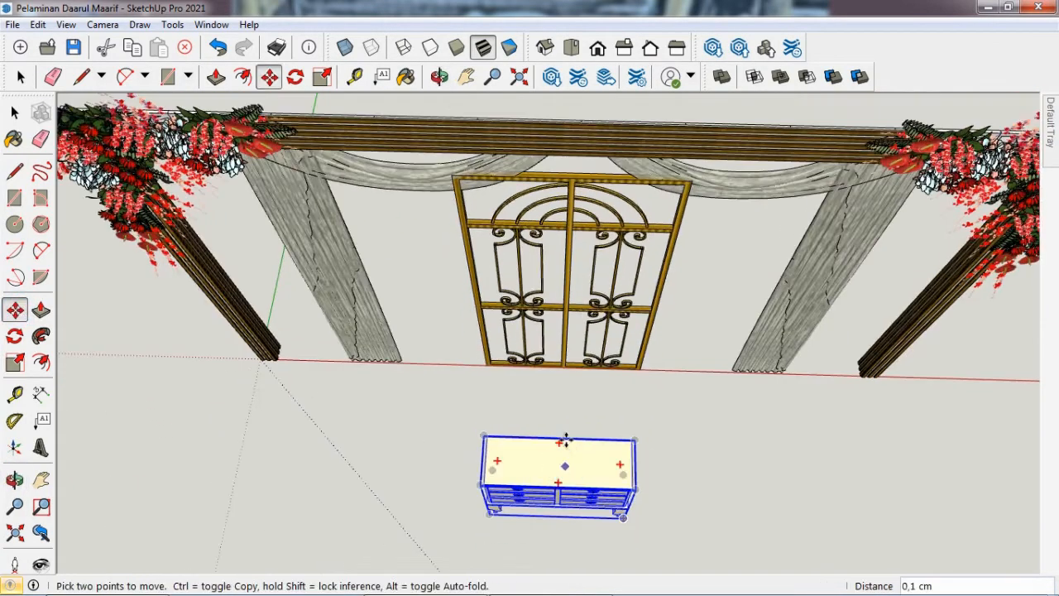
click(575, 368)
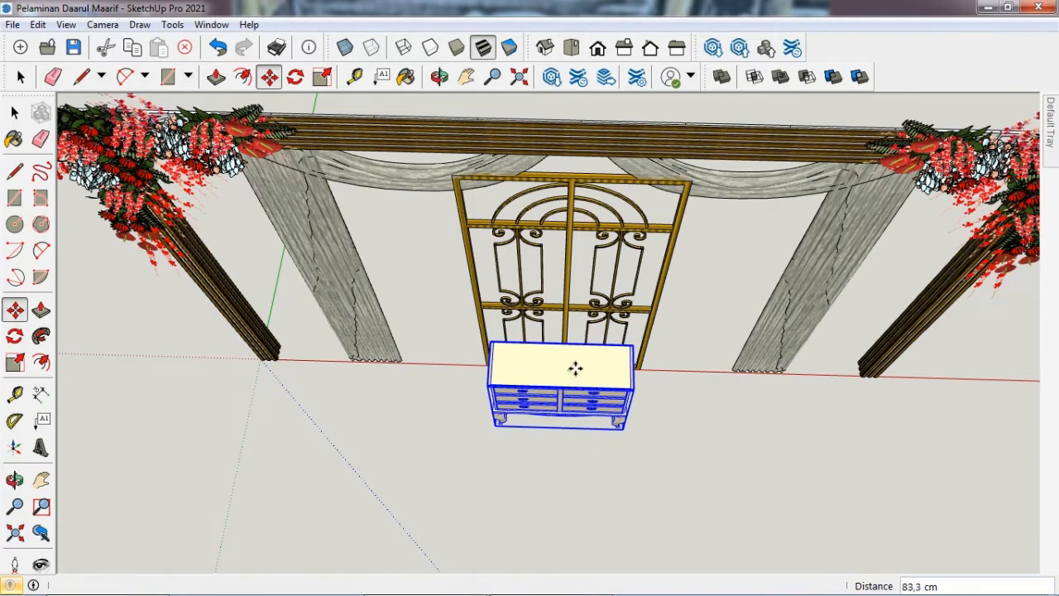
Step: Shift the drawer console slightly closer to the iron partition, then return to the front view and deselect it
click(15, 480)
drag(355, 414, 561, 364)
scroll(560, 364, up, 4)
click(15, 310)
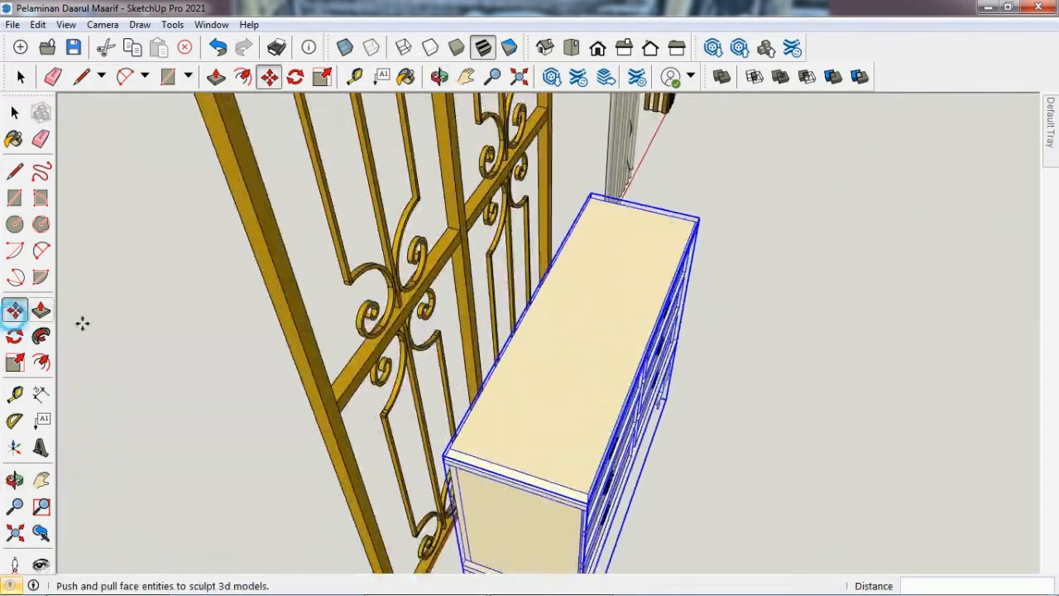
click(524, 418)
click(475, 412)
key(o)
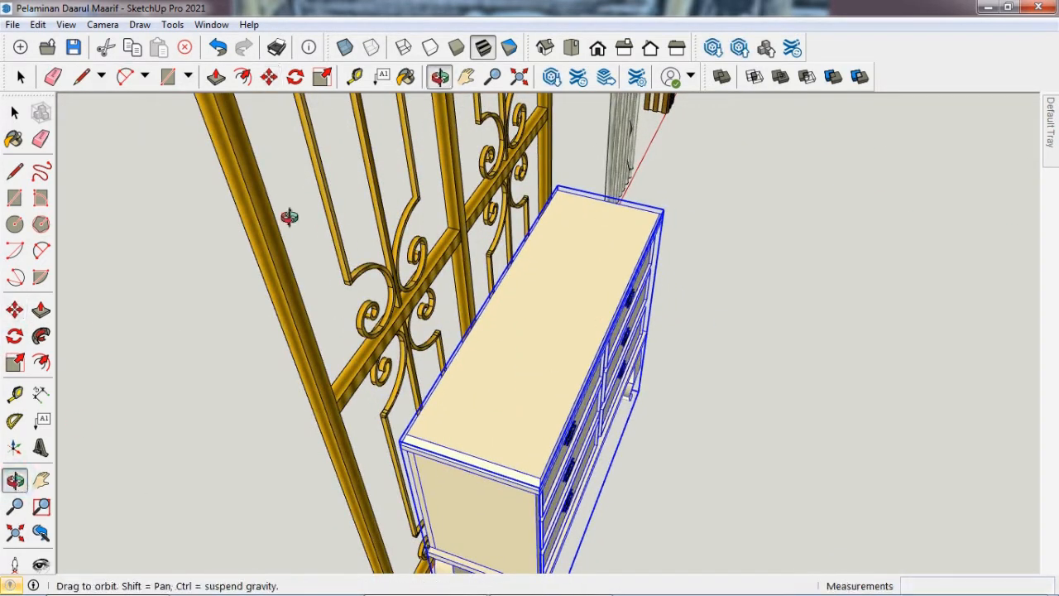
click(598, 48)
scroll(717, 332, down, 7)
scroll(611, 181, up, 3)
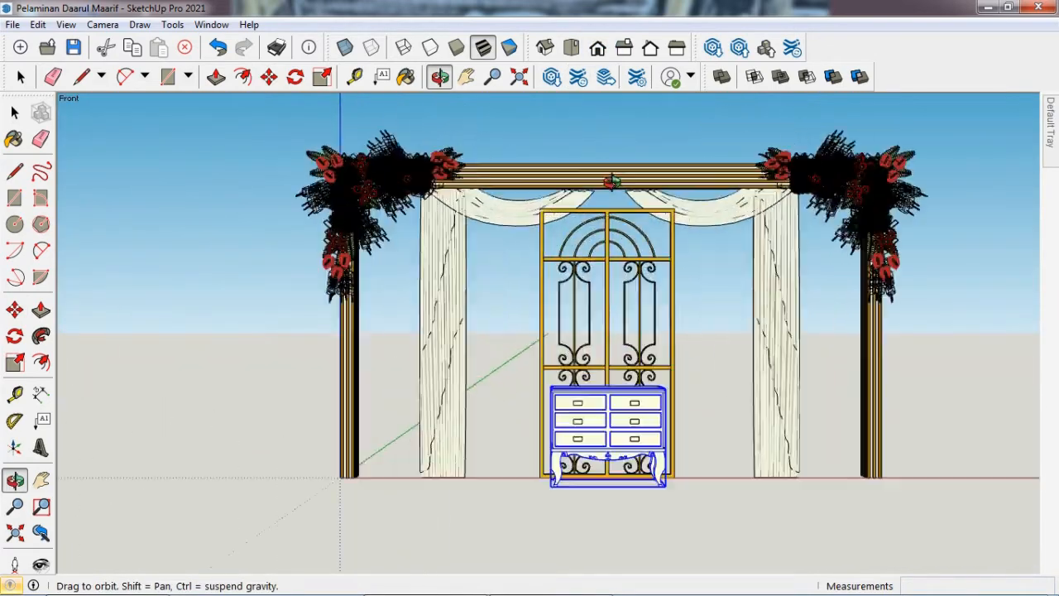
key(space)
click(631, 113)
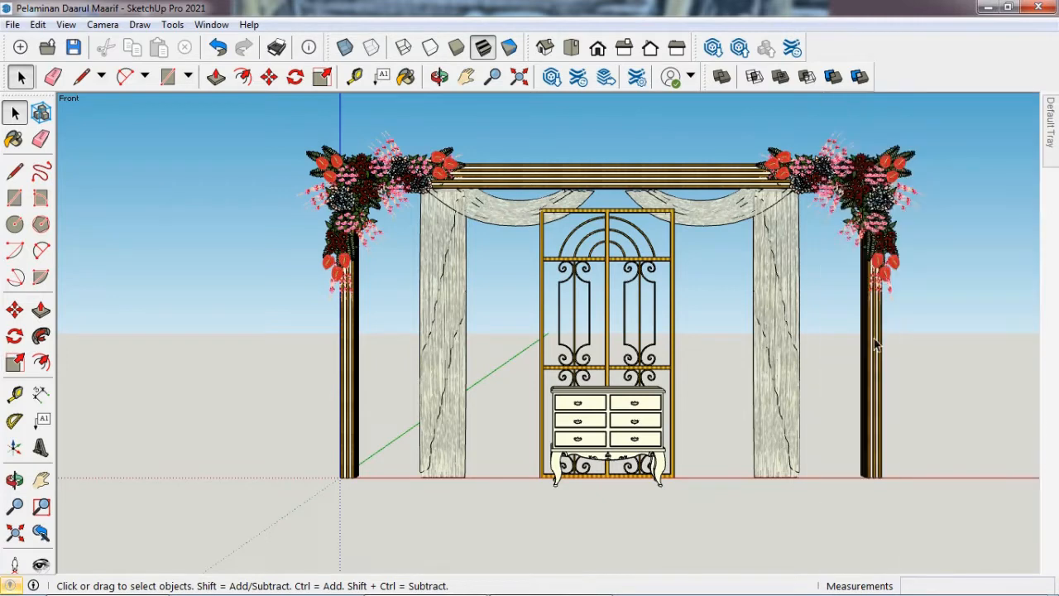
Step: Insert the Napoleon Tengah Titanium bench at the console's right foot and shift it along the red axis to centre it on the console
mouse_move(1049, 139)
click(910, 335)
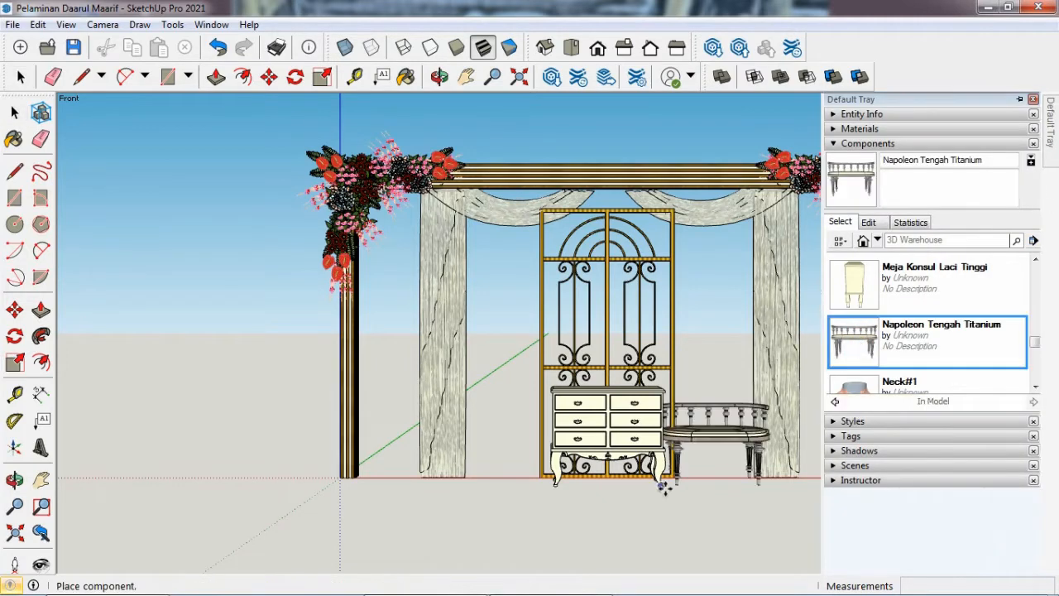
click(663, 488)
click(775, 526)
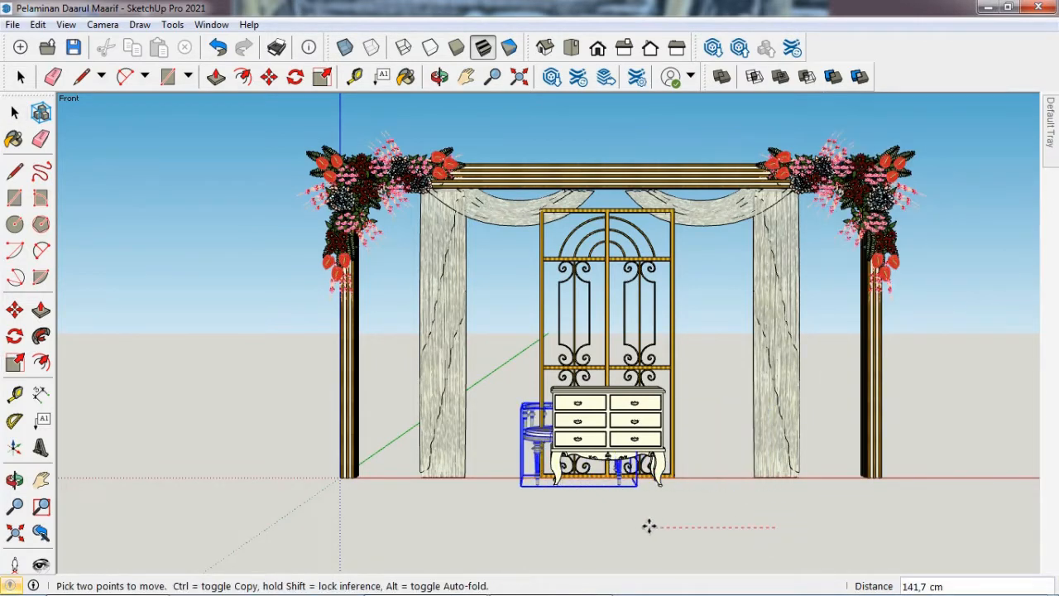
click(691, 514)
Step: Move the bench about 66.6 cm forward so it stands in front of the drawer console
click(15, 480)
drag(605, 378, 621, 449)
scroll(629, 463, up, 2)
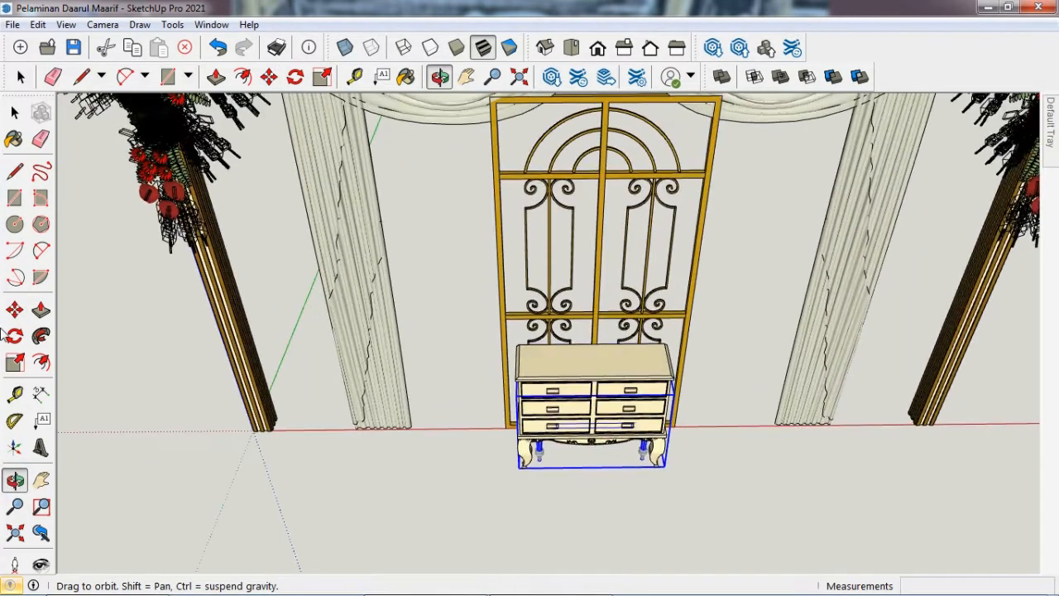
key(m)
click(461, 397)
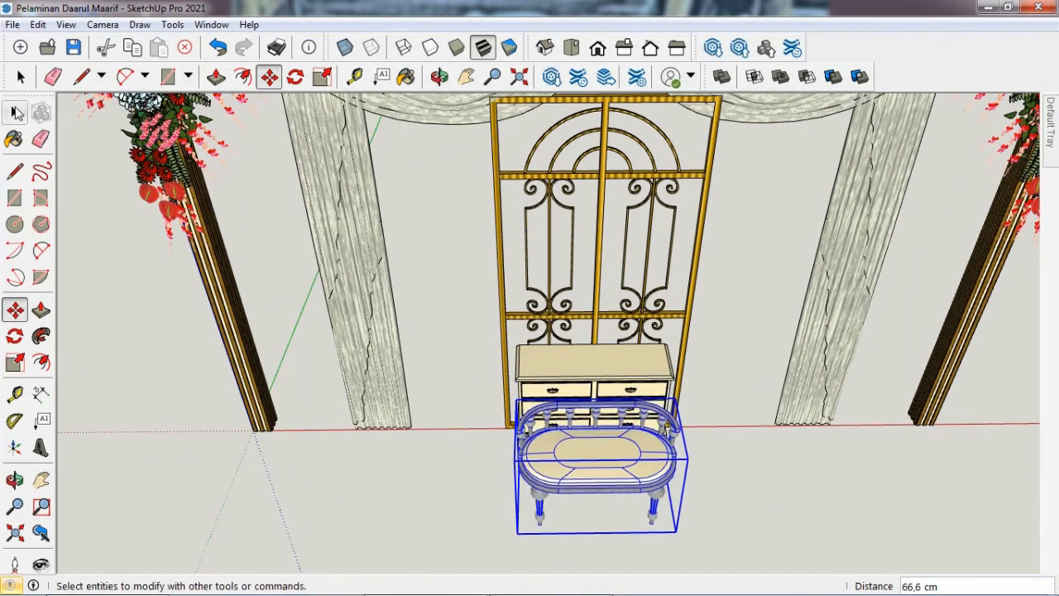
click(15, 111)
click(100, 289)
Step: Insert the Kursi org tua mini vintage chair at the right end of the bench and move it 35 cm outward along the red axis
click(15, 479)
drag(471, 446, 489, 224)
scroll(591, 406, down, 2)
drag(590, 406, 592, 389)
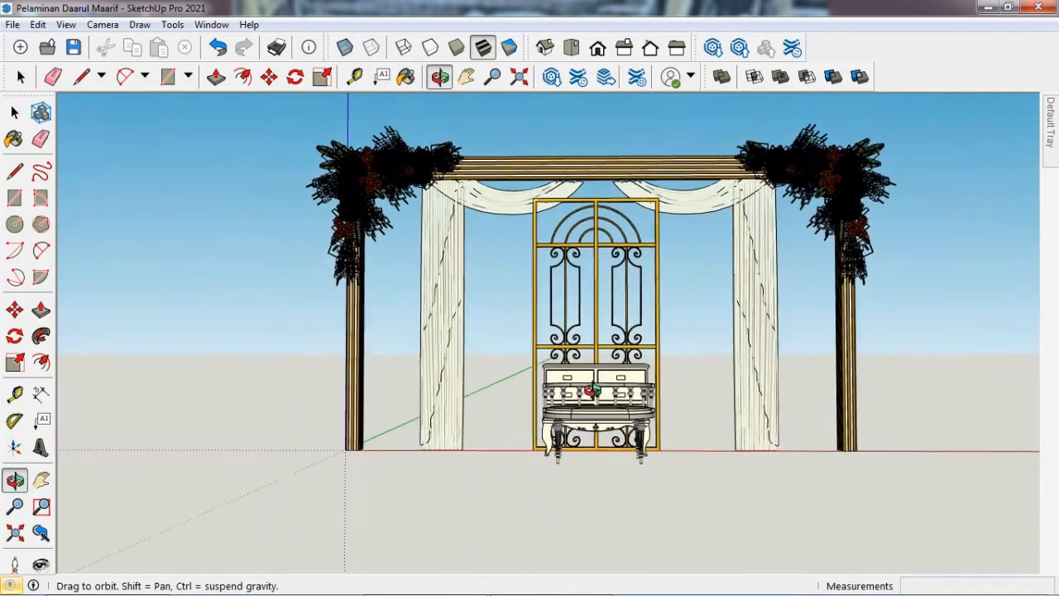
mouse_move(1049, 124)
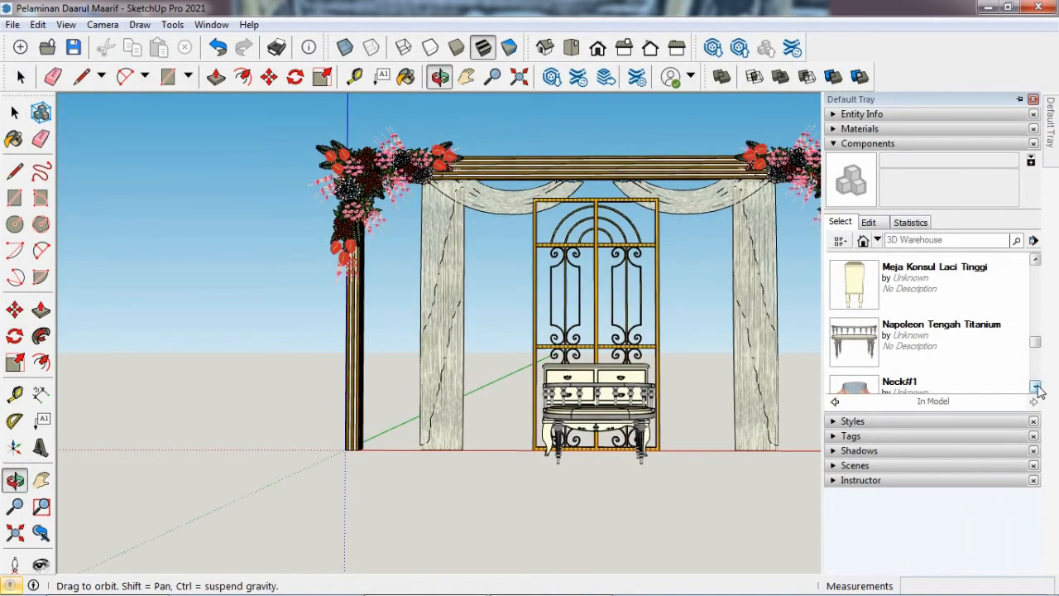
click(1035, 386)
click(1035, 386)
click(1035, 259)
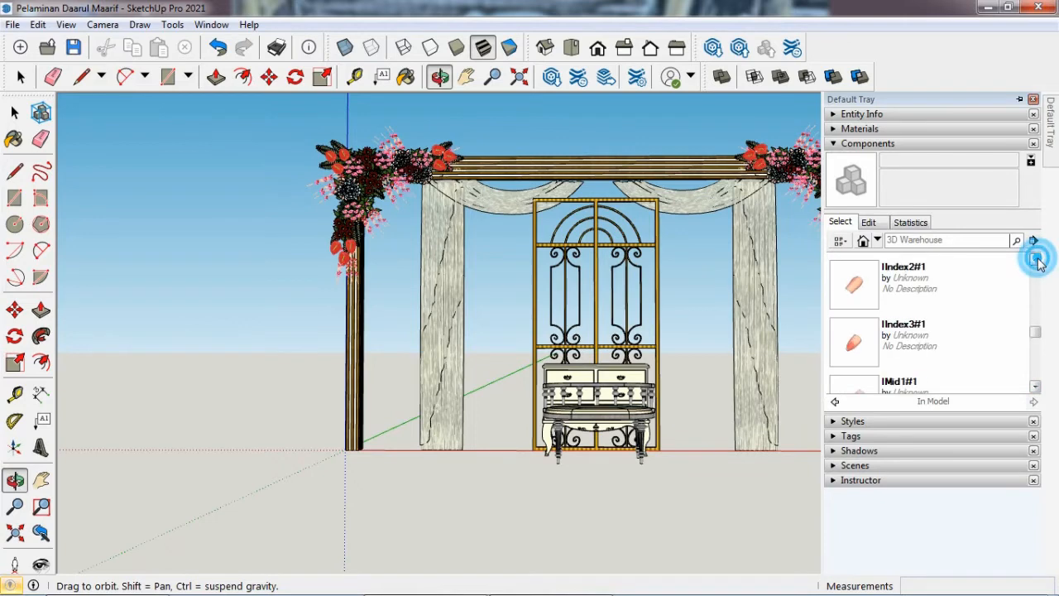
click(1035, 259)
click(865, 296)
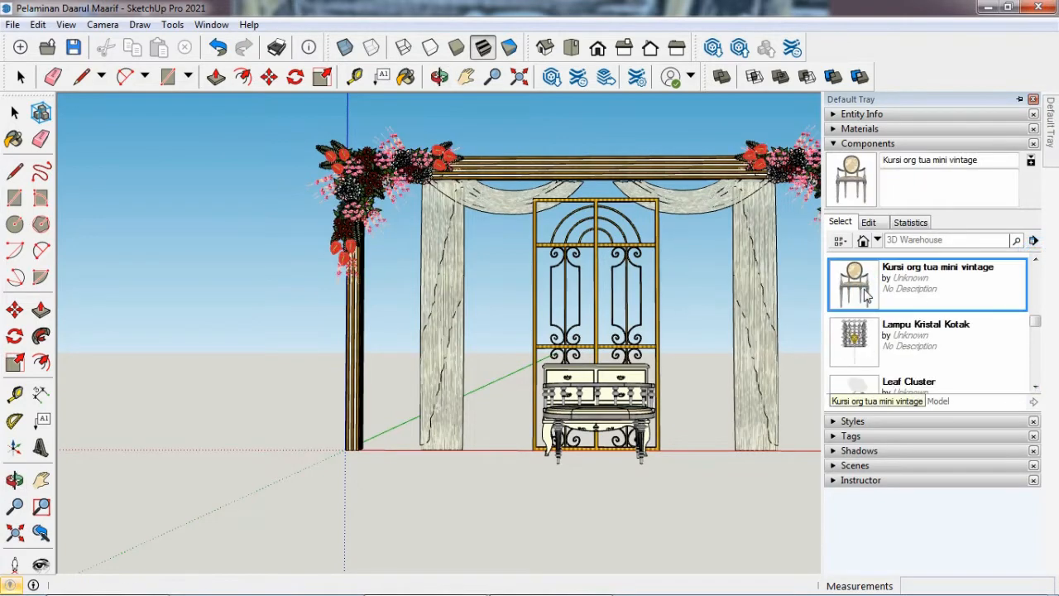
click(644, 463)
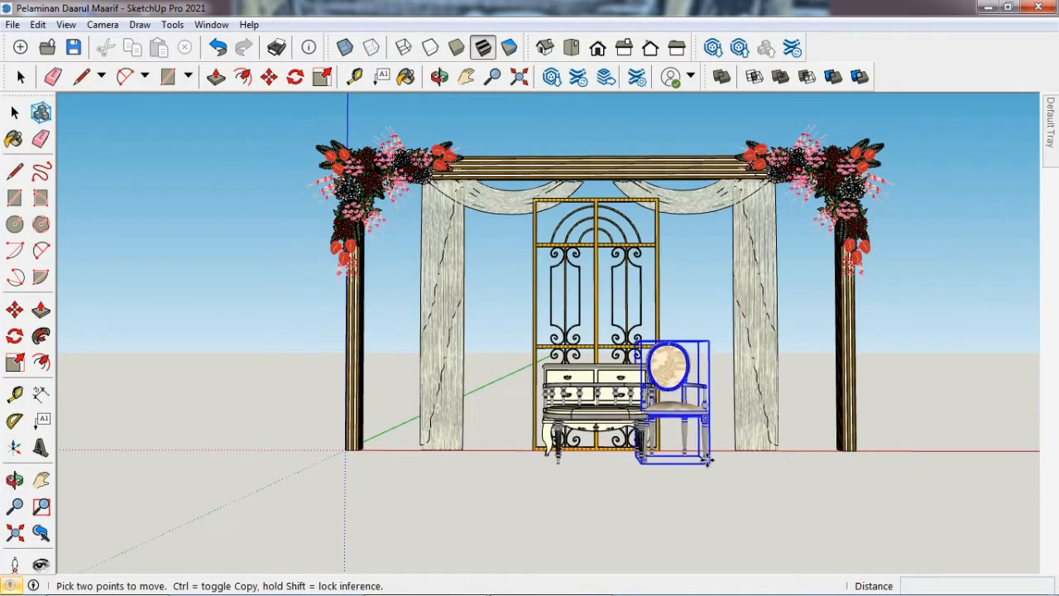
click(703, 459)
text(35)
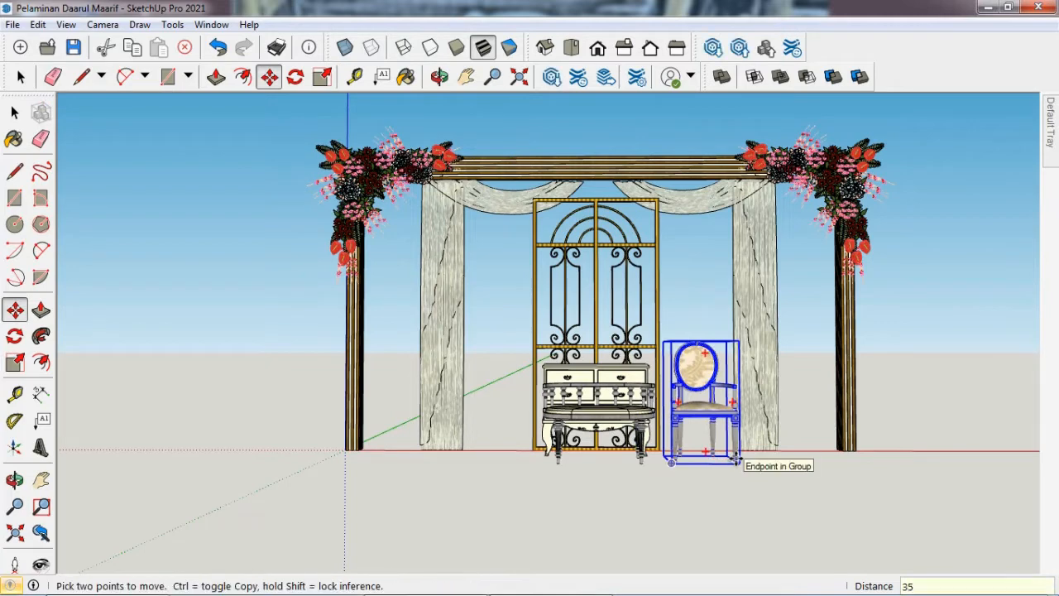
Step: Copy the vintage chair 80 cm outward along the red axis to form a pair beside the bench
key(Return)
click(677, 463)
key(ctrl)
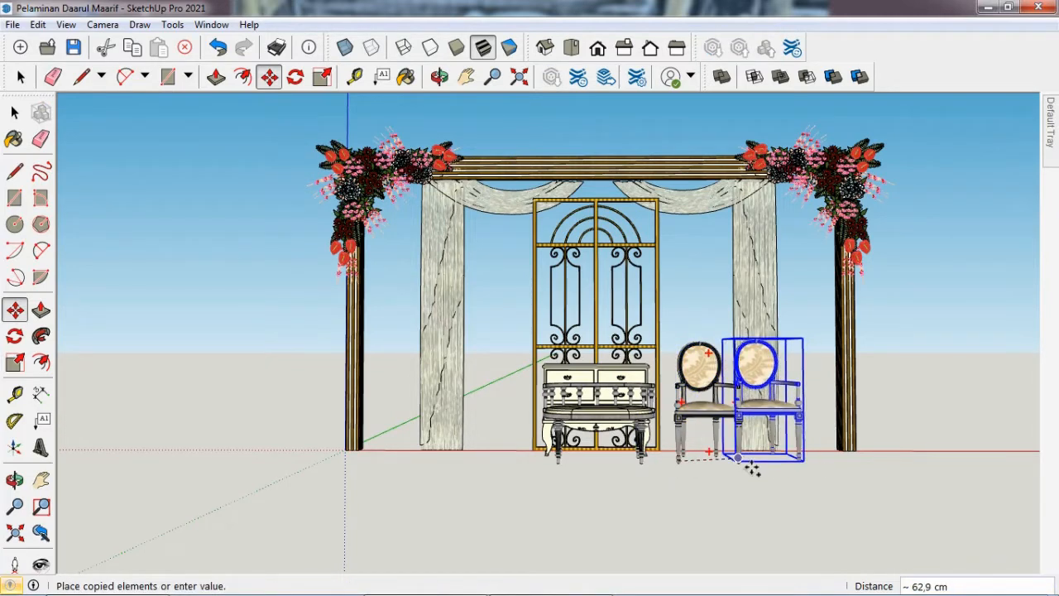
click(750, 468)
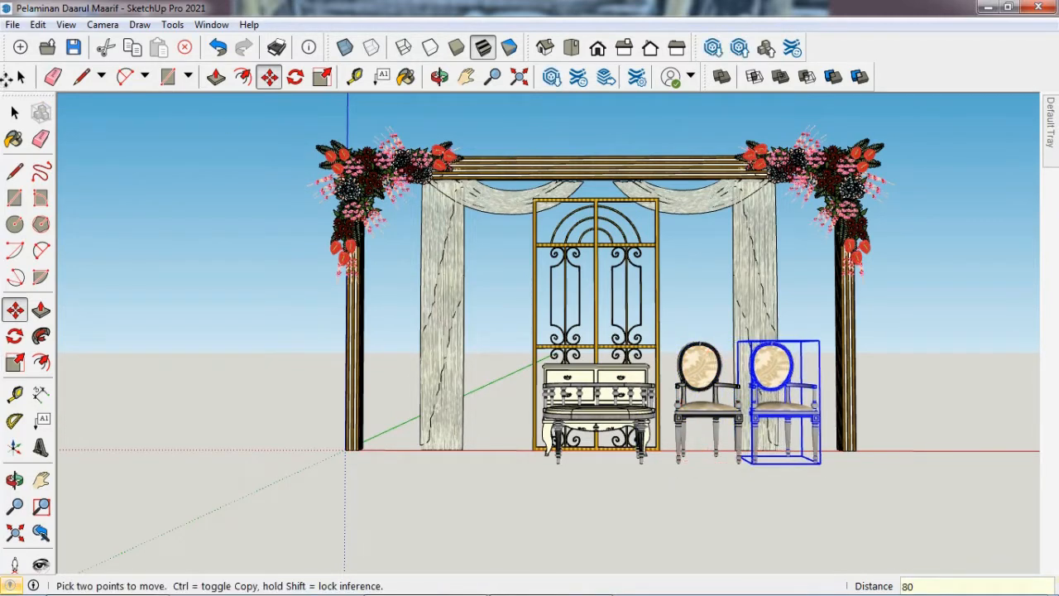
Step: Copy both vintage chairs to the opposite side of the bench, offset the copies 40 cm outward from the bench's end, and deselect them
key(space)
shift+click(702, 374)
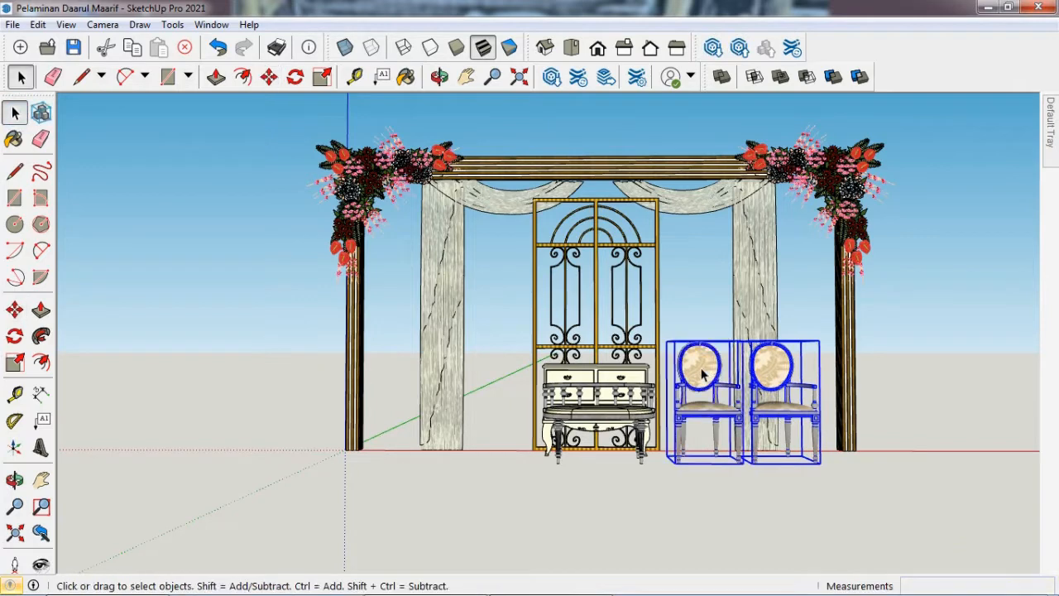
click(820, 465)
key(ctrl)
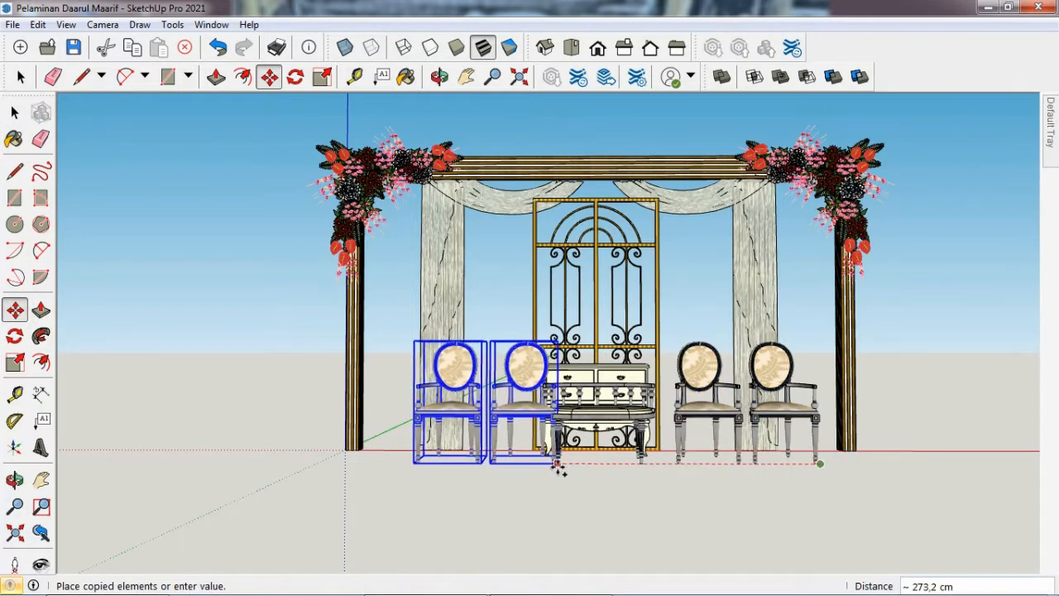
click(489, 501)
text(30)
key(Return)
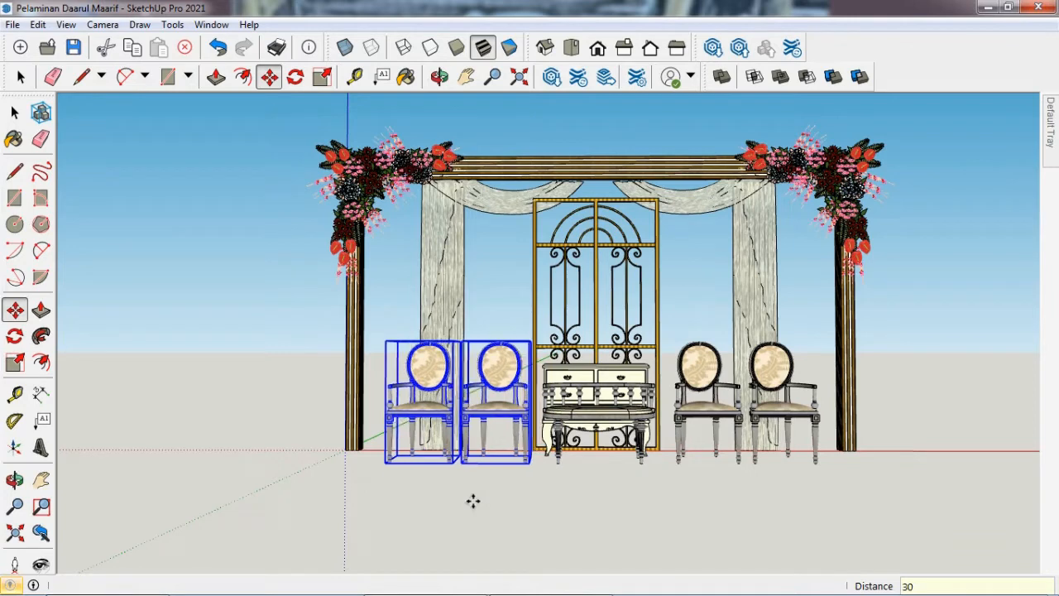
text(35)
key(Return)
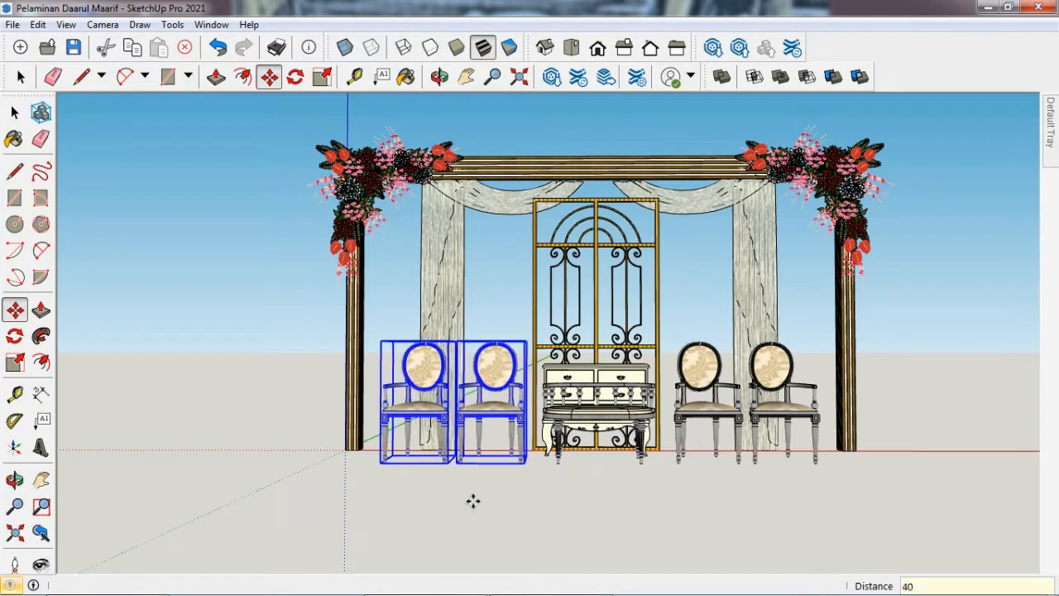
key(Return)
key(space)
click(192, 263)
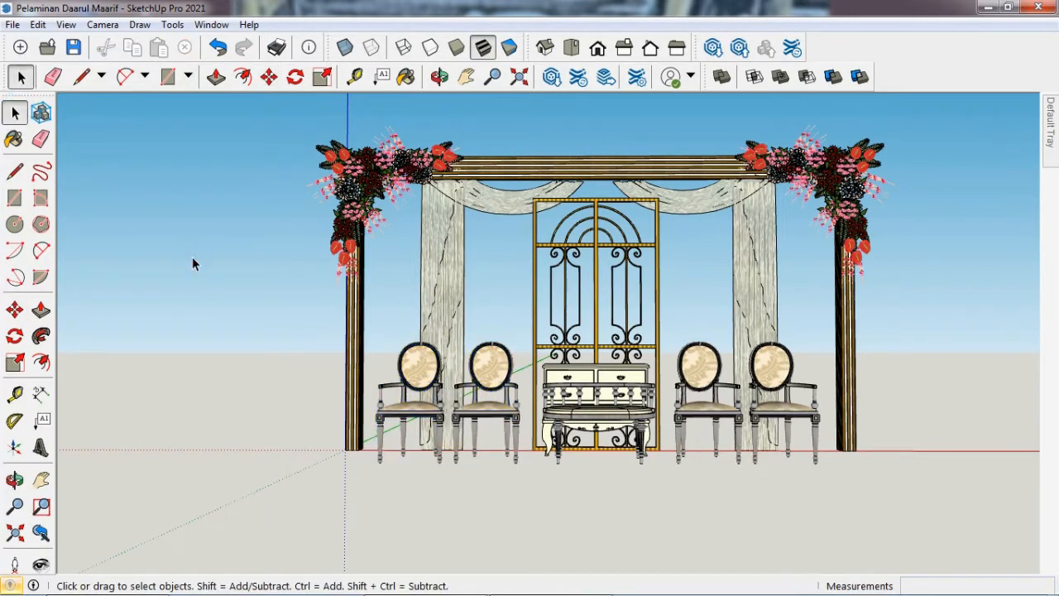
Step: Insert the Hardy Wall Mirror at the midpoint of the iron partition's top edge and lower it about 100.6 cm
mouse_move(1049, 149)
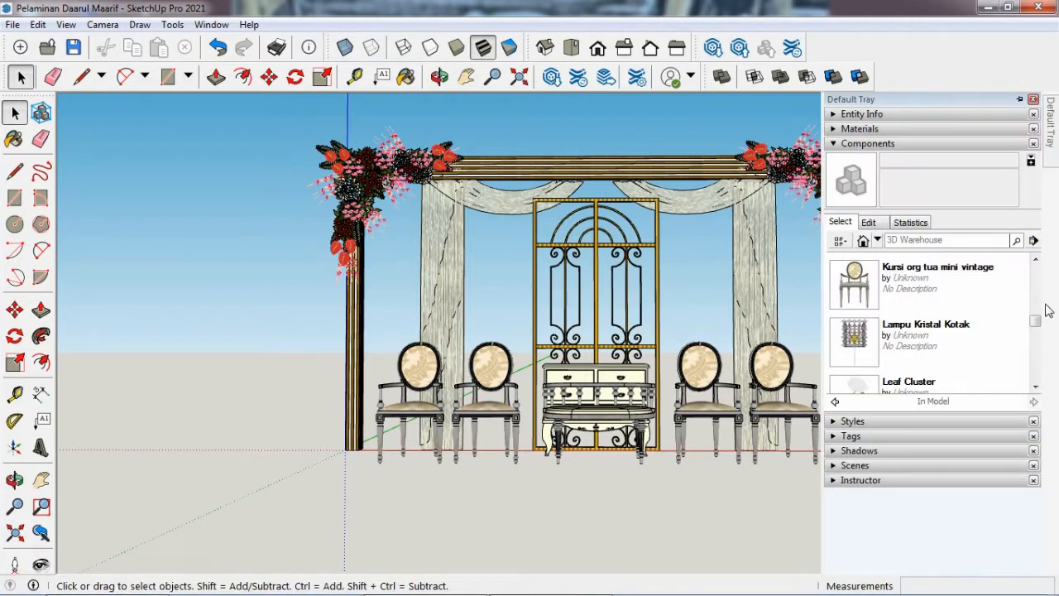
scroll(1038, 259, up, 6)
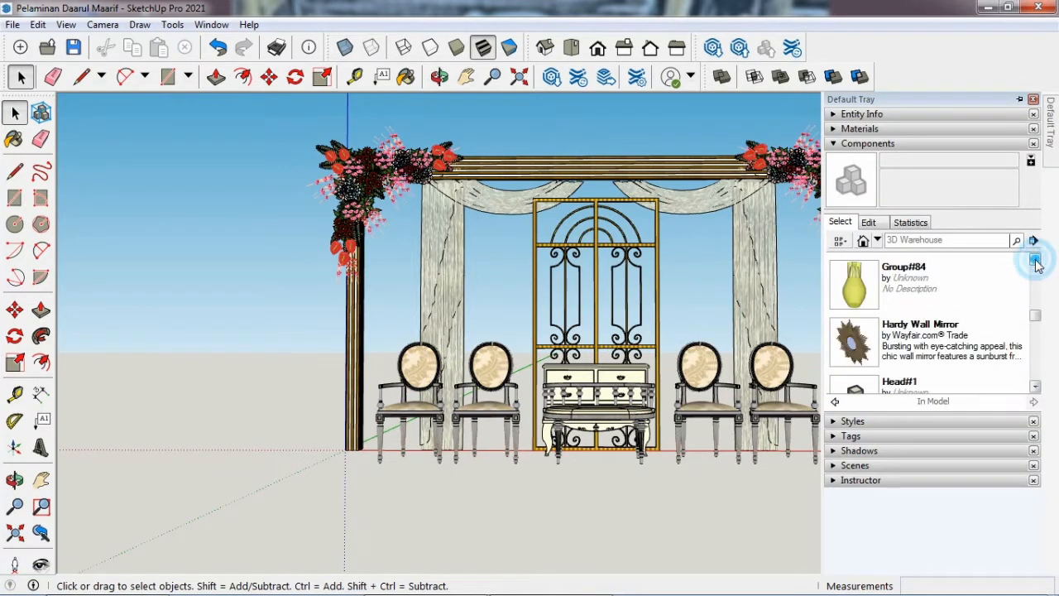
click(918, 283)
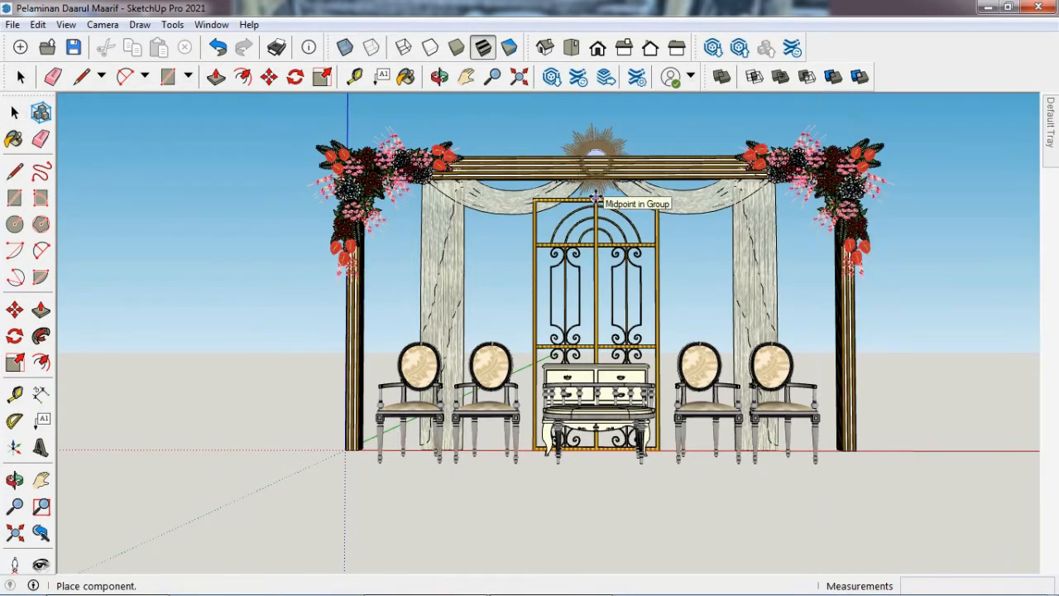
click(596, 198)
click(262, 189)
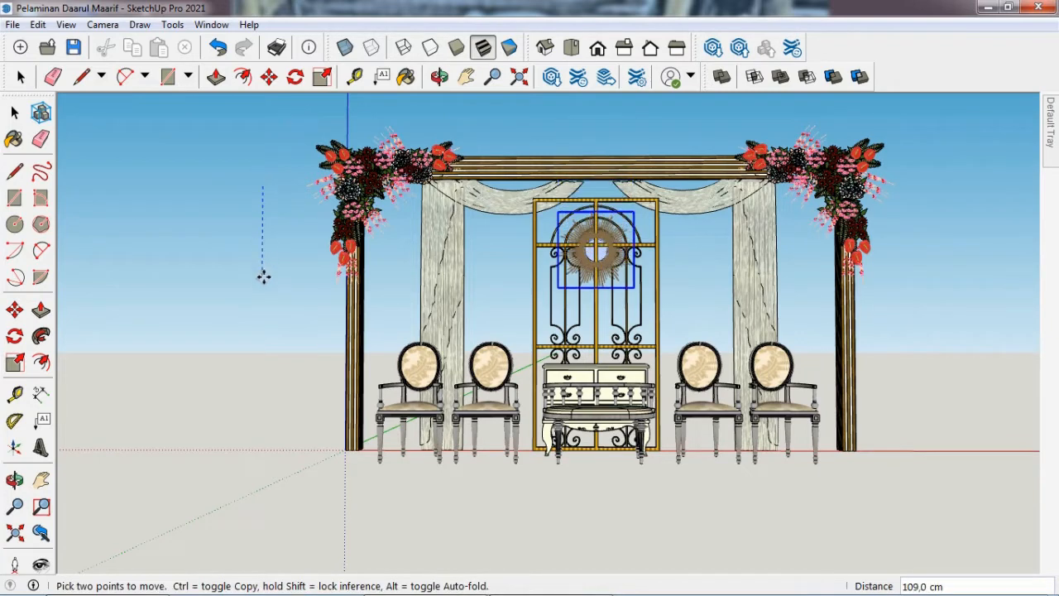
click(267, 264)
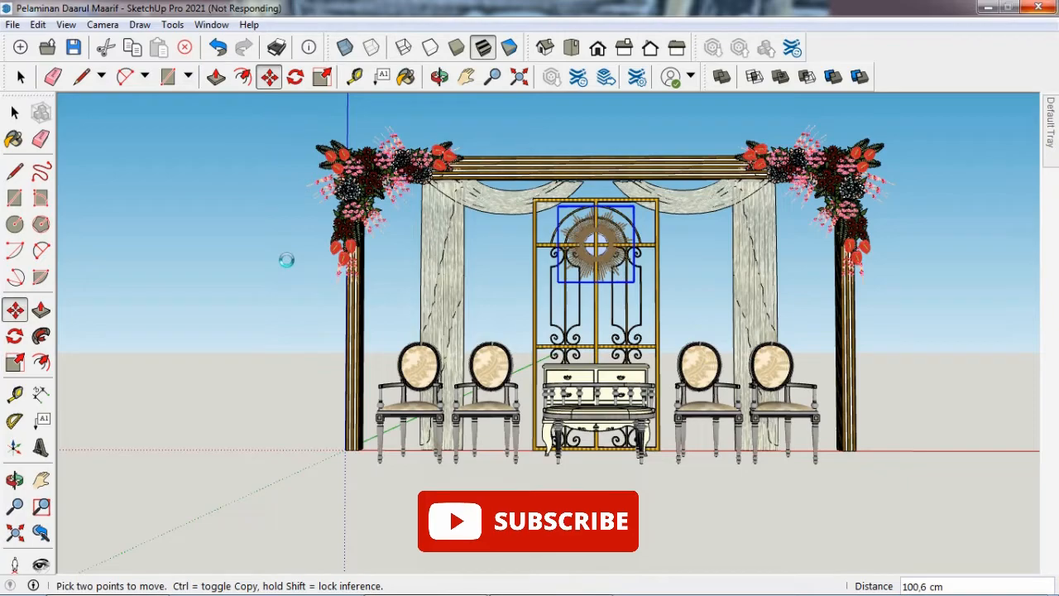
Step: Move the sunburst mirror 3 cm forward in front of the partition's bars and return to the front view
key(o)
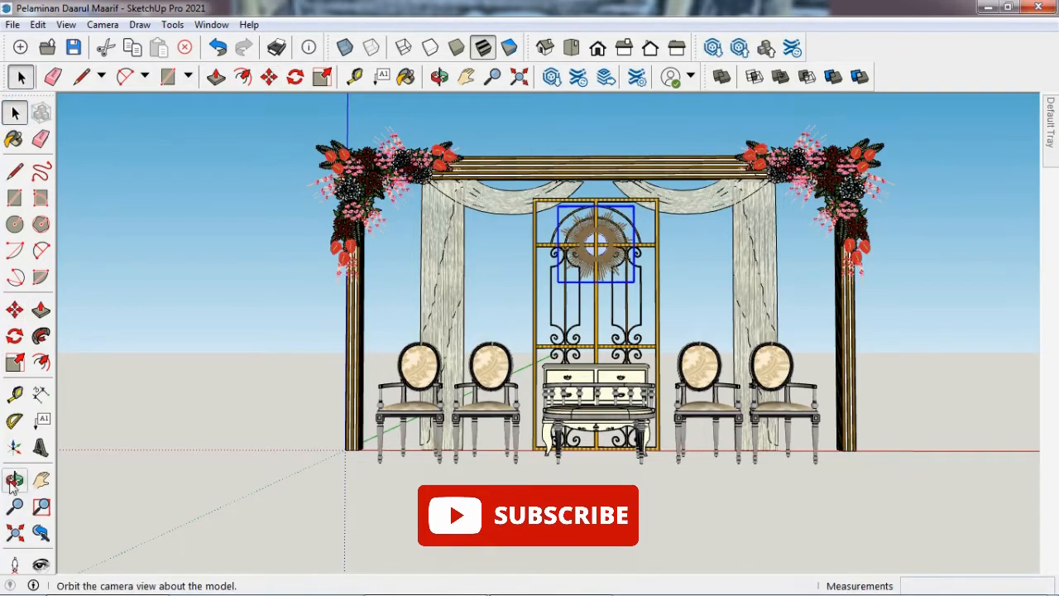
drag(597, 203, 593, 397)
scroll(606, 218, up, 7)
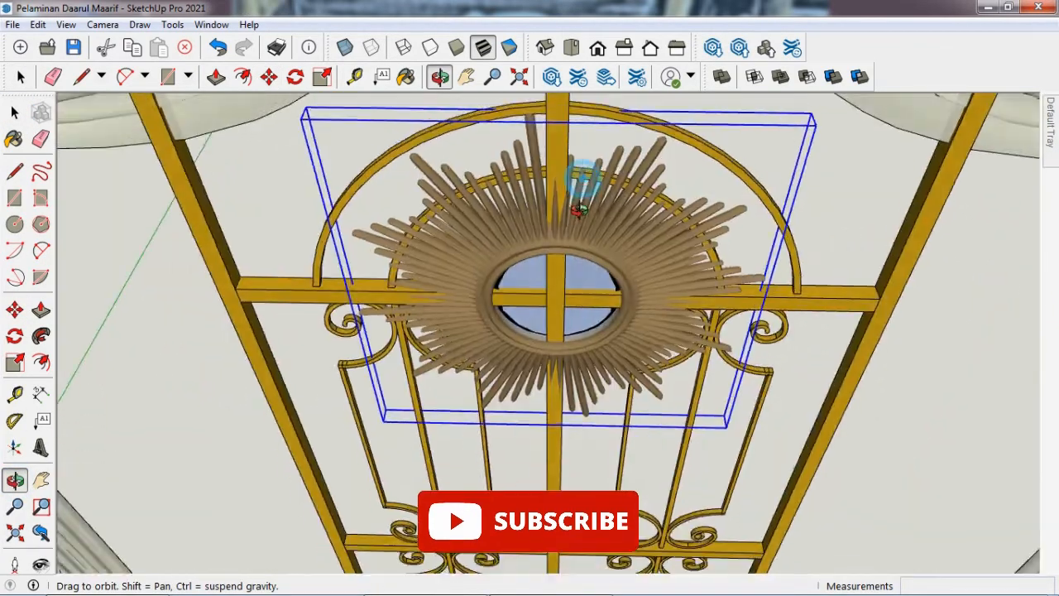
drag(582, 189, 582, 248)
click(13, 110)
key(m)
click(198, 378)
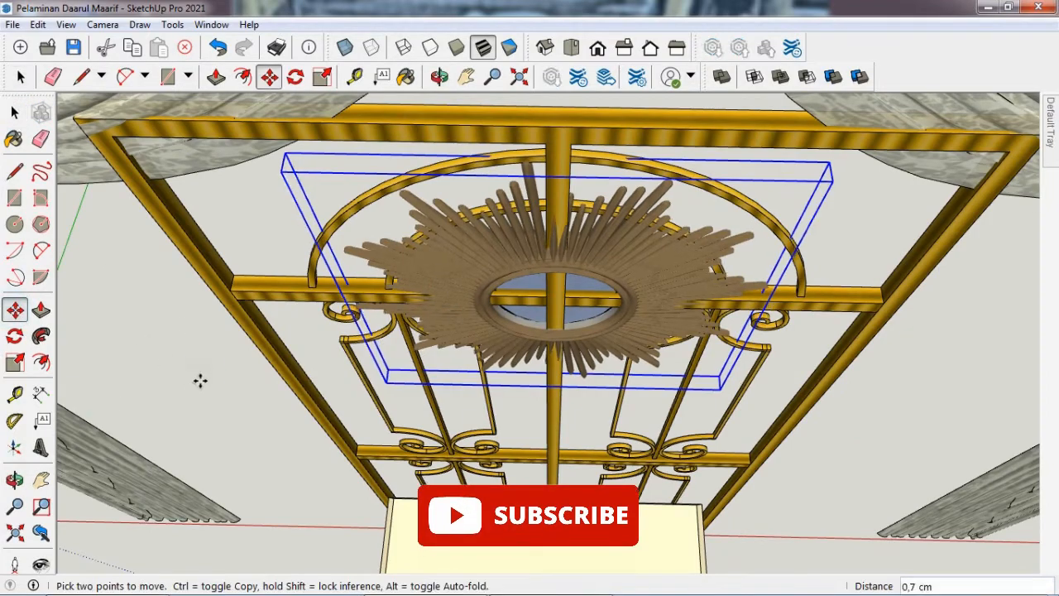
text(3)
click(14, 111)
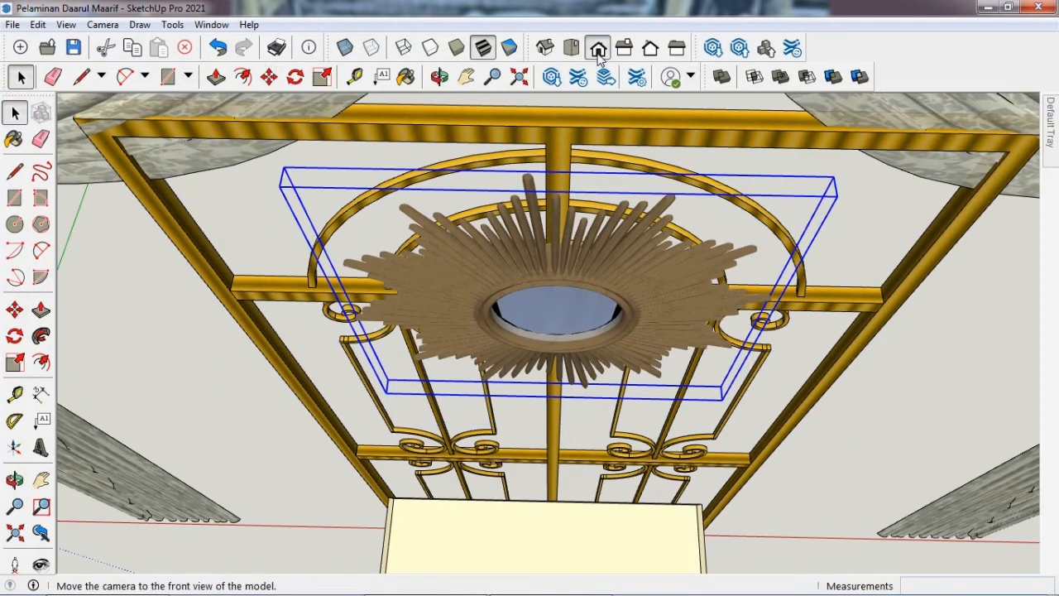
click(597, 47)
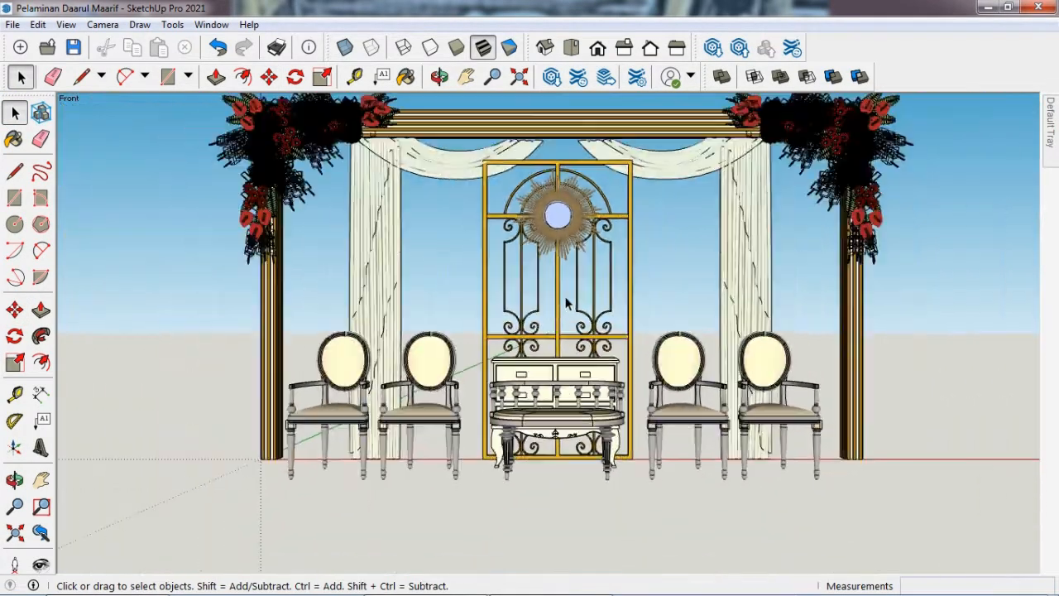
Step: Copy the iron partition together with its mirror 150 cm along the red axis so the two panels stand side by side
click(559, 239)
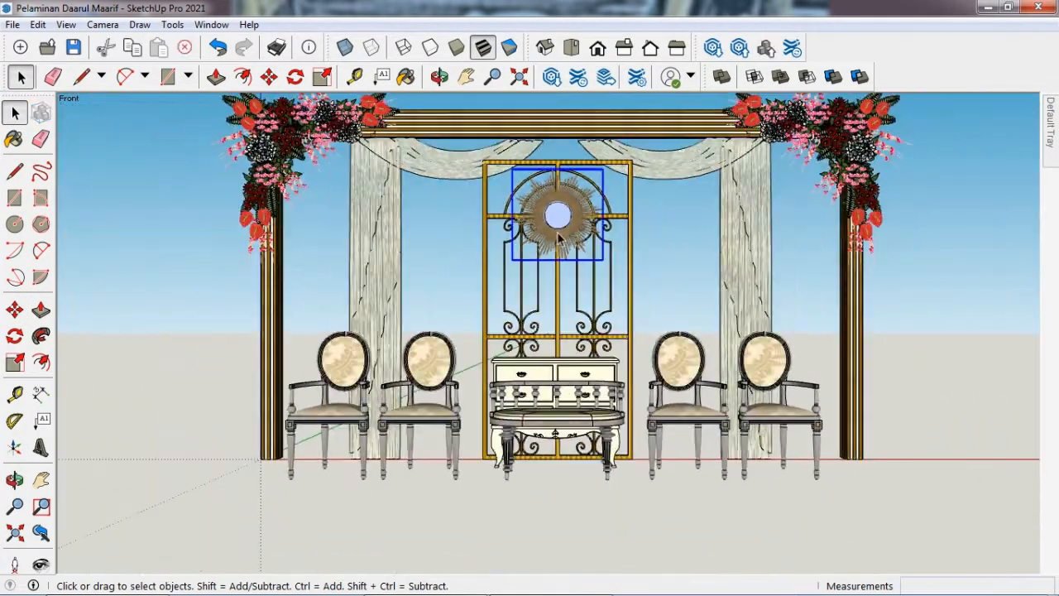
shift+click(485, 220)
key(m)
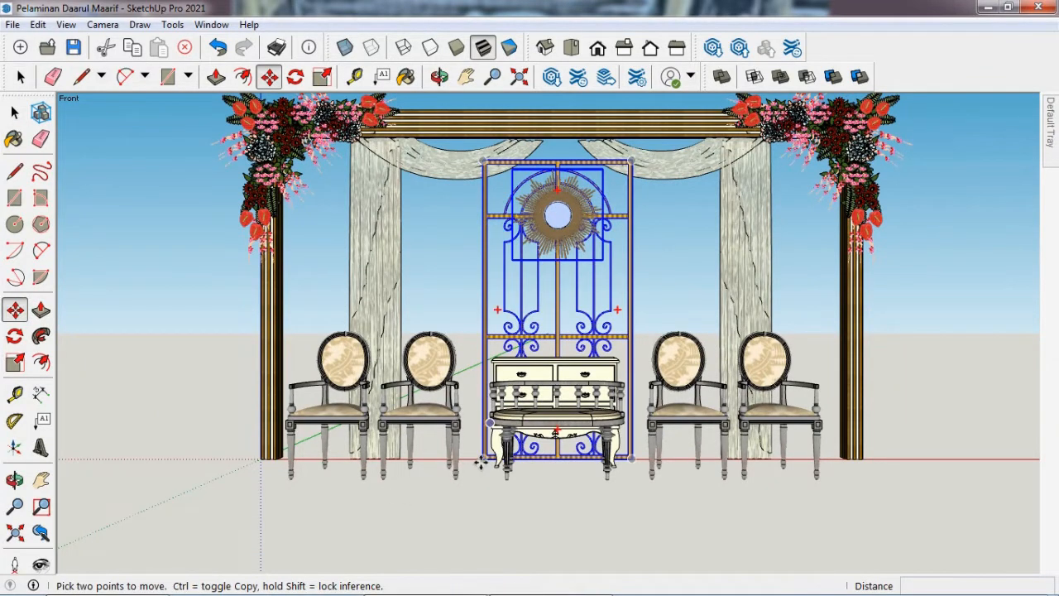
key(ctrl)
click(480, 463)
click(633, 456)
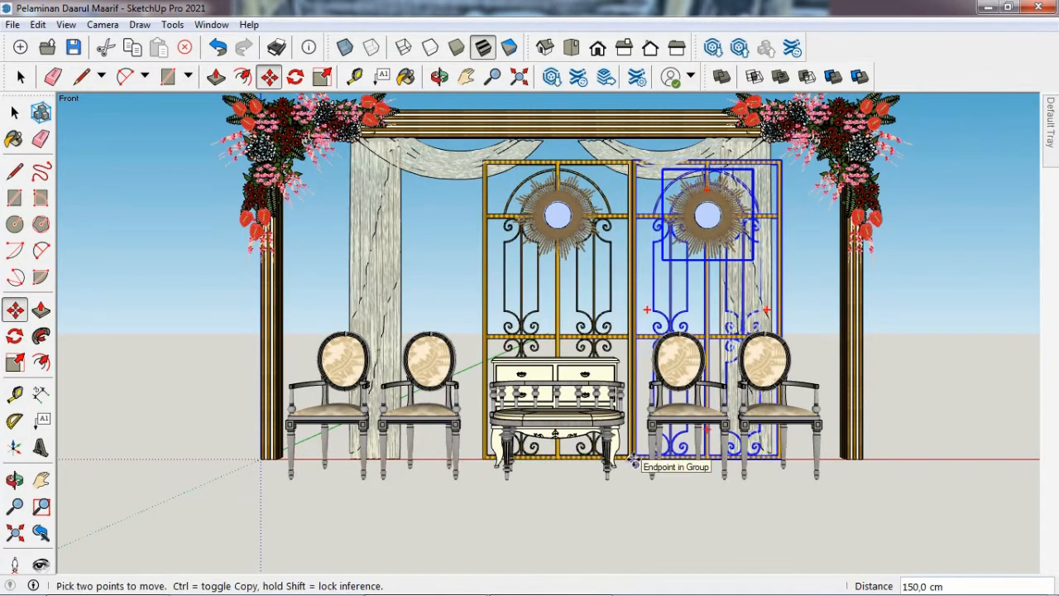
Step: Move both iron partitions and their mirrors about 77.5 cm back along the red axis to centre them behind the console
key(space)
shift+click(563, 222)
shift+click(536, 163)
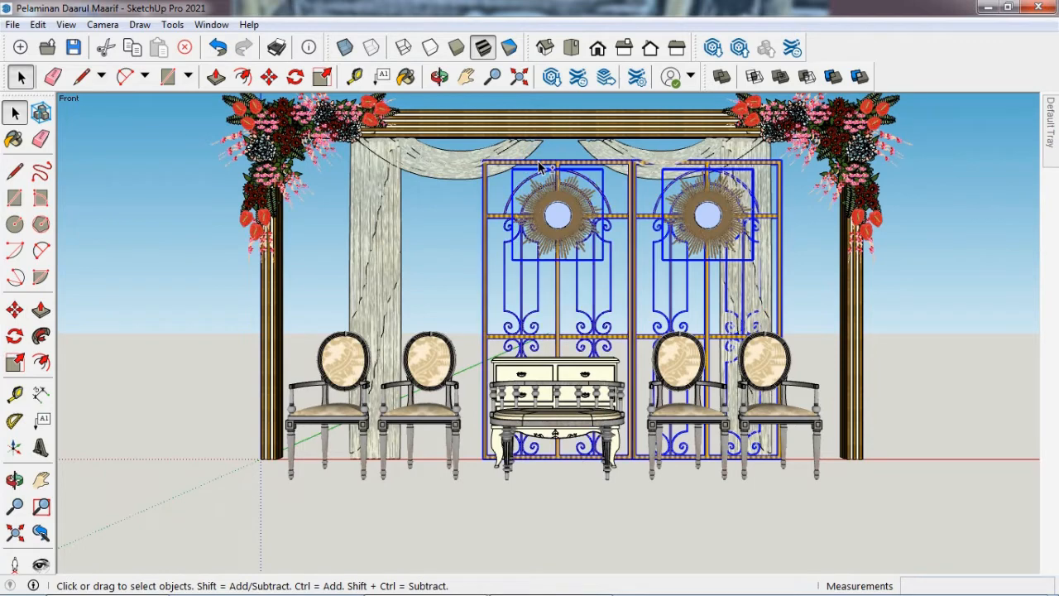
key(m)
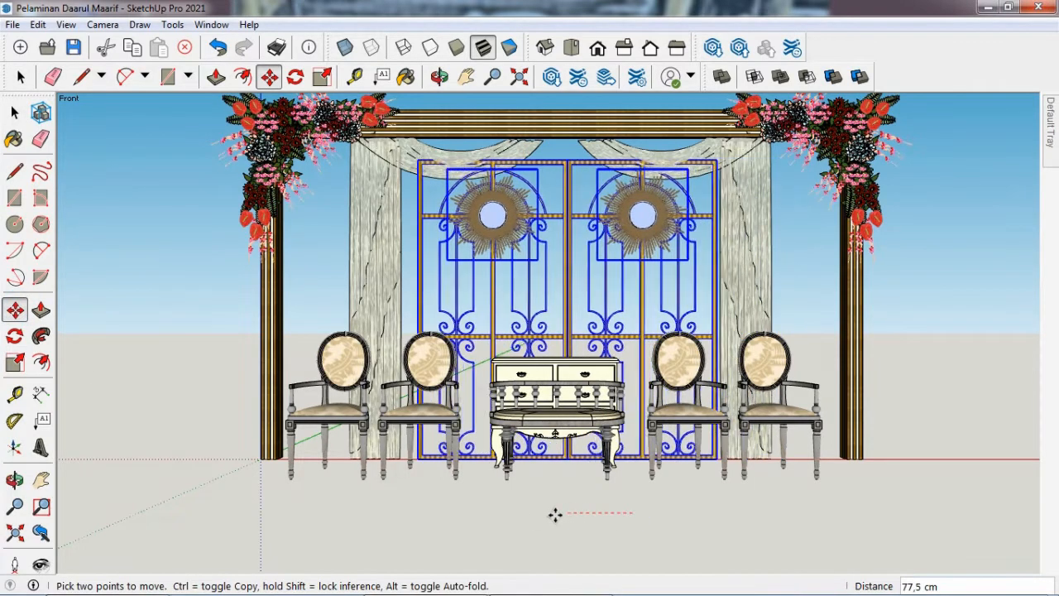
click(555, 516)
key(space)
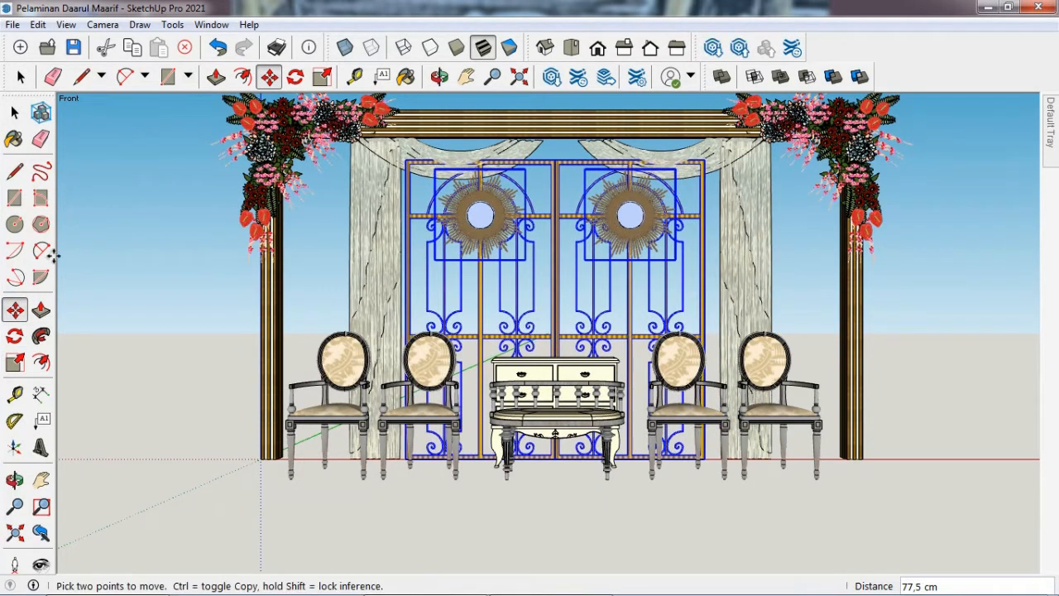
click(131, 266)
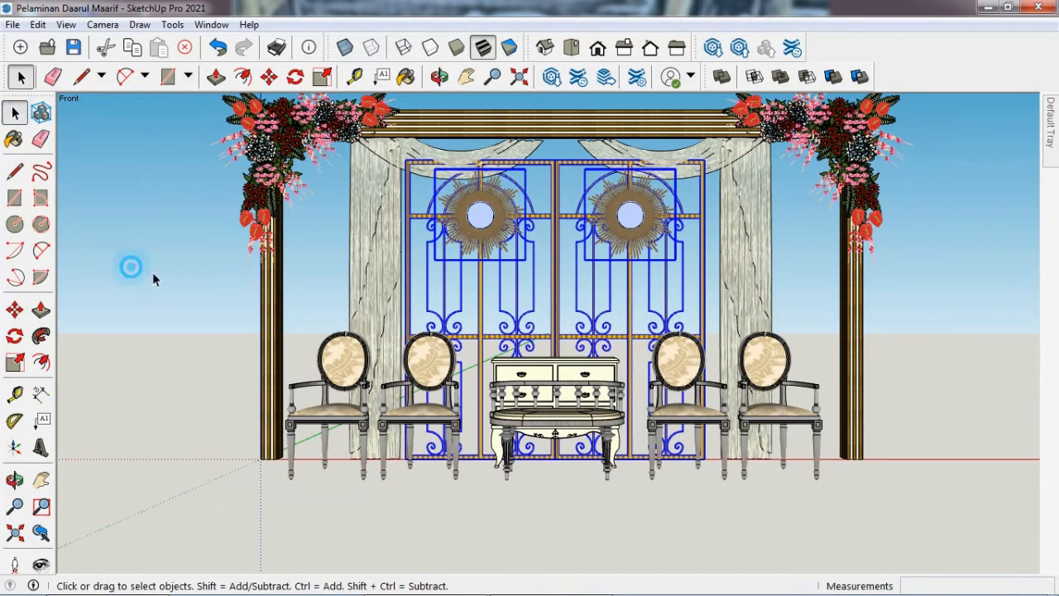
Step: Move the curtains 5 cm forward in front of the iron partitions, deselect them and return to the front view
click(403, 283)
click(14, 480)
drag(579, 464, 694, 548)
click(14, 308)
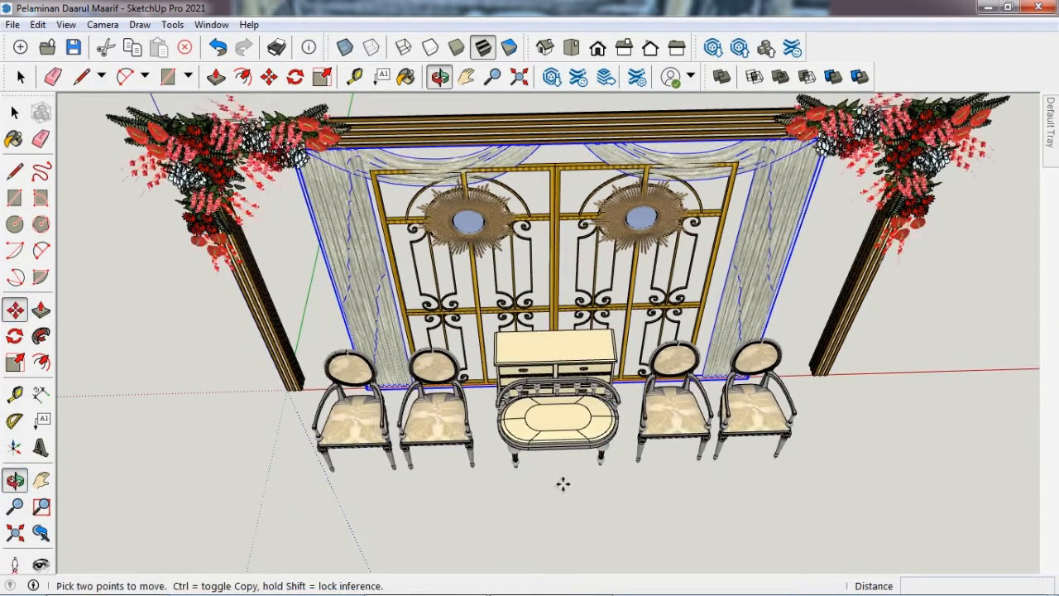
click(563, 483)
text(5)
key(Return)
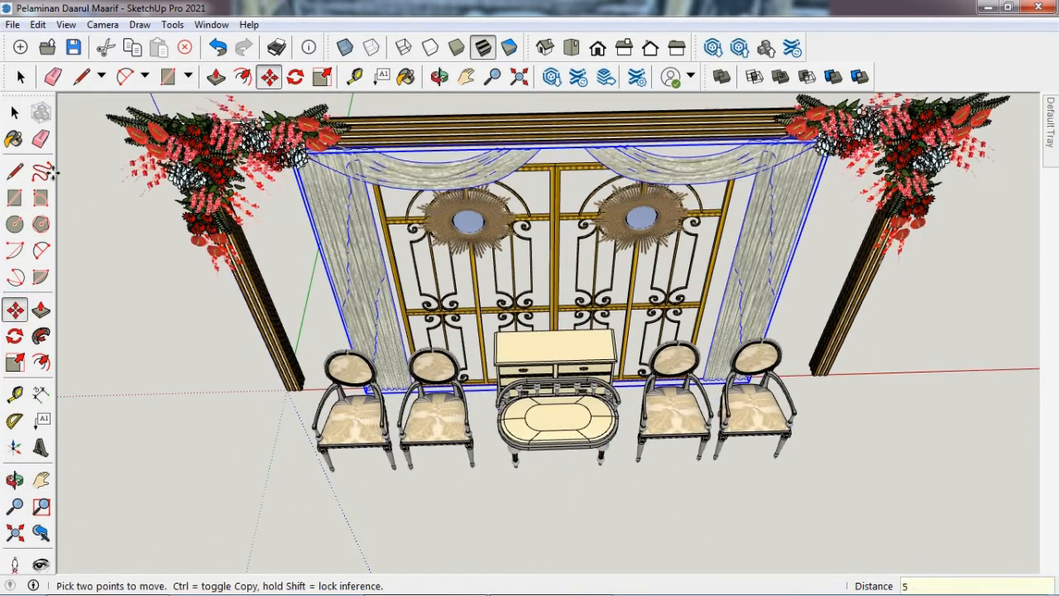
key(space)
click(560, 518)
click(597, 48)
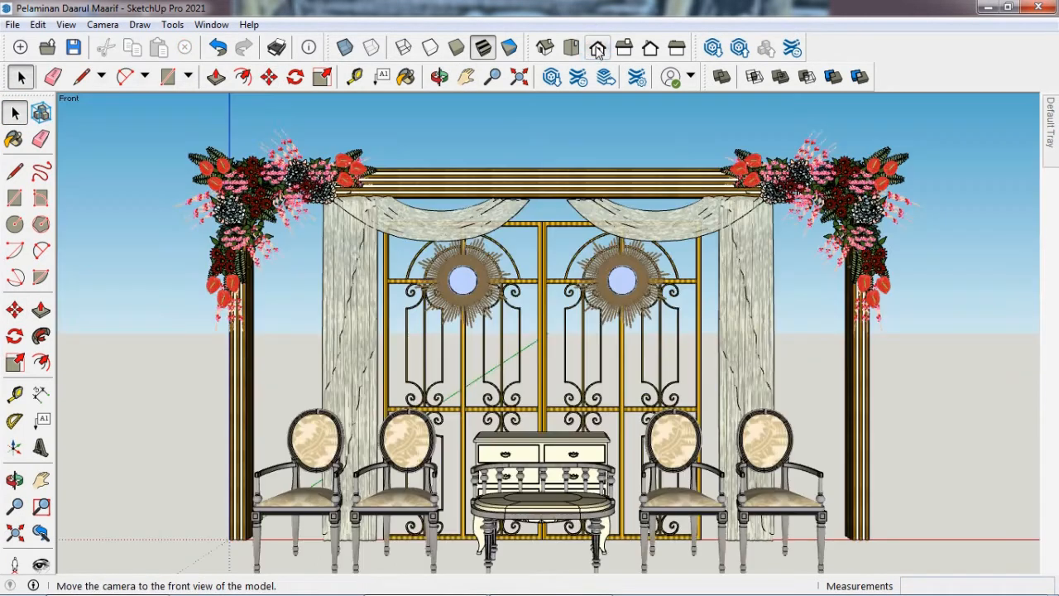
Step: Insert the Bokor Tengah Pelaminan flower vase from the model's components on top of the drawer console
scroll(552, 522, down, 5)
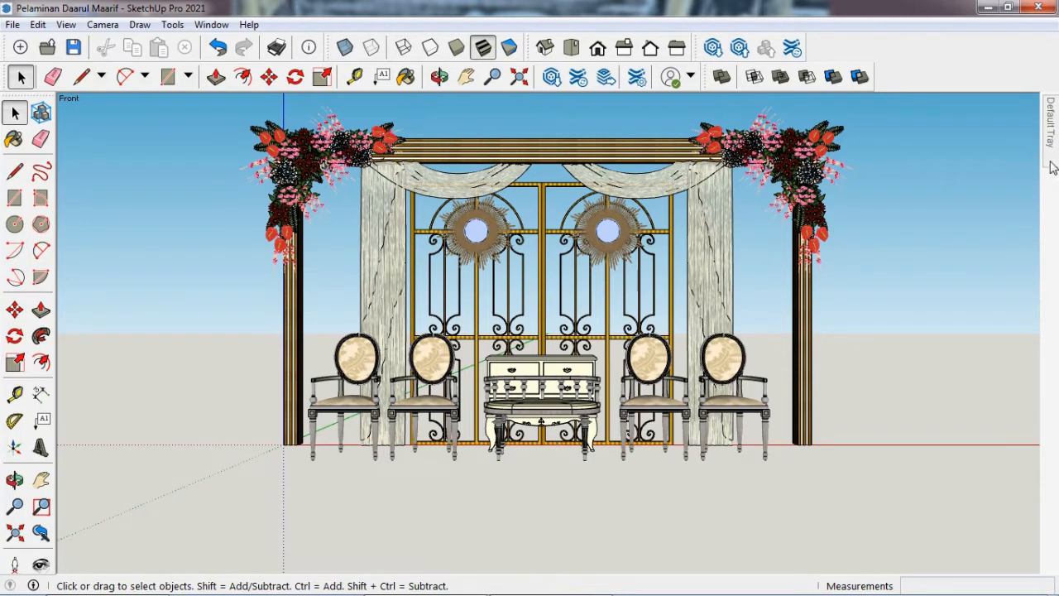
mouse_move(1052, 168)
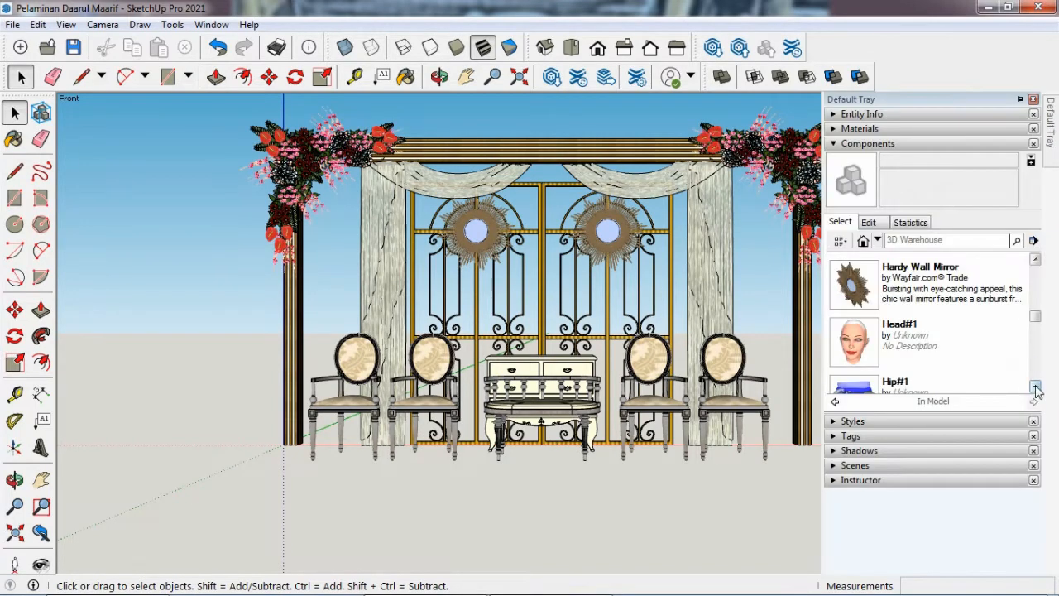
click(1035, 386)
click(1035, 258)
click(1035, 259)
click(1035, 259)
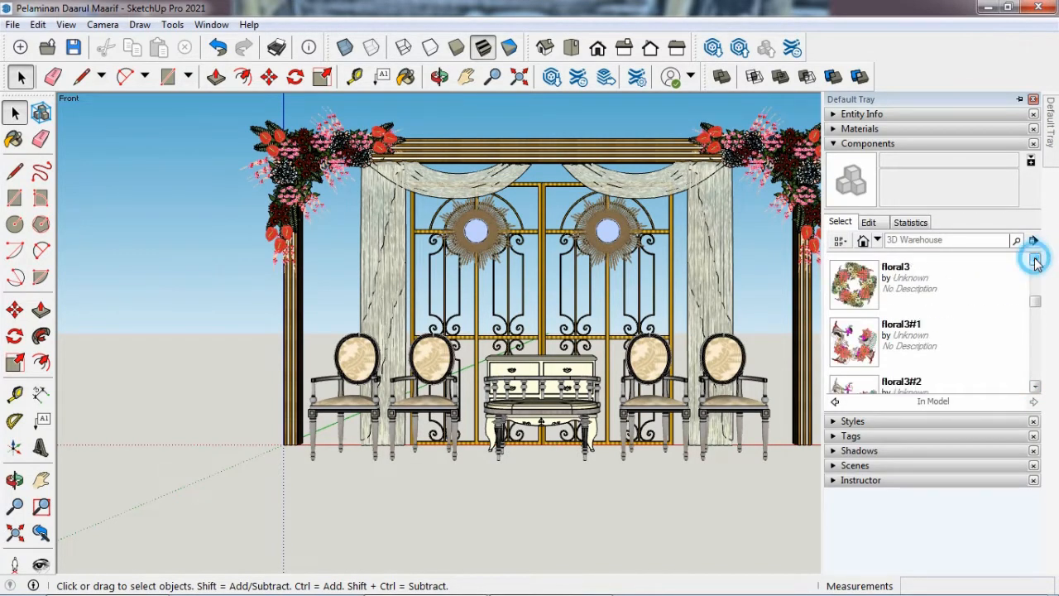
click(1035, 259)
click(1034, 259)
click(1035, 259)
click(1035, 259)
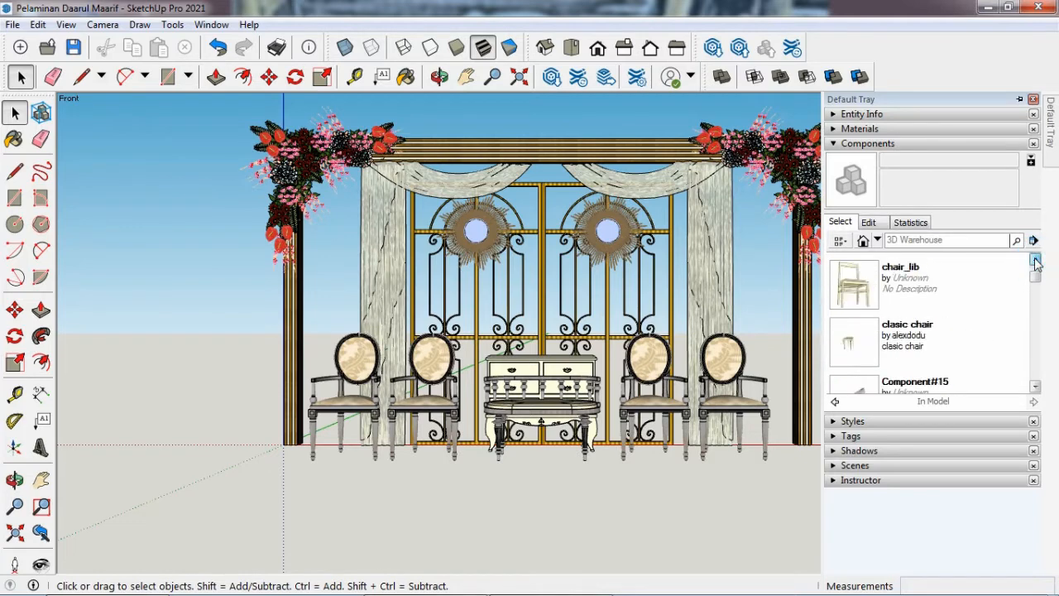
click(1034, 259)
click(853, 283)
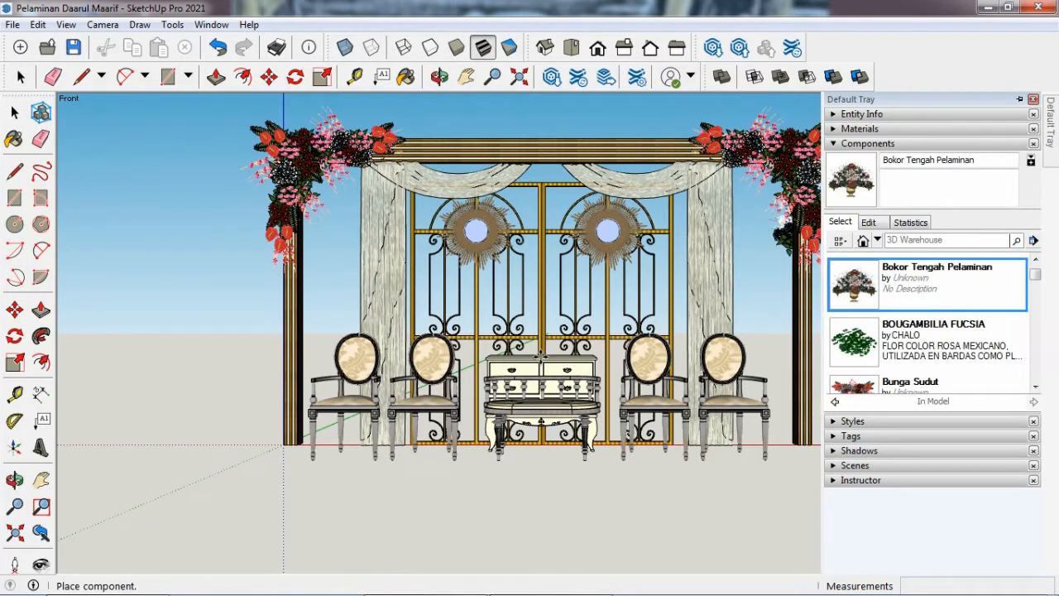
click(604, 120)
Step: Shift the flower vase about 82.5 cm along the red axis to centre it on the drawer console
click(609, 120)
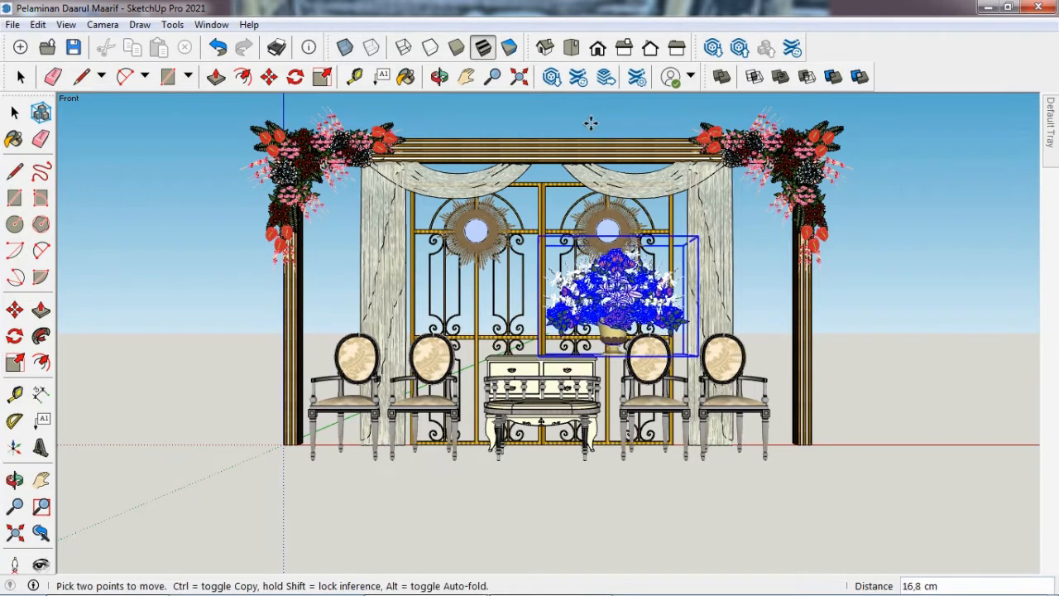
click(539, 122)
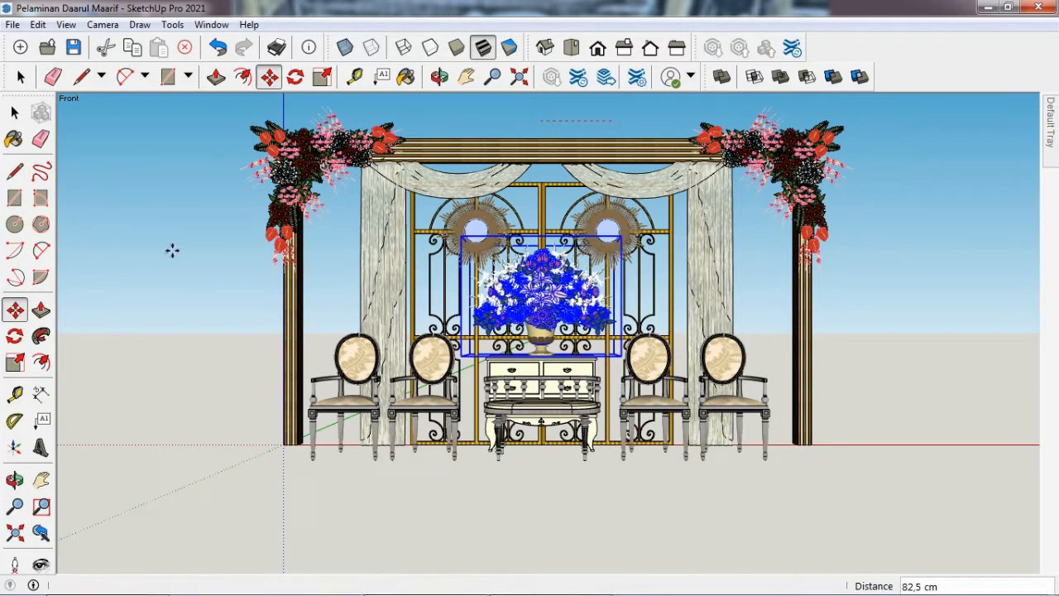
click(15, 113)
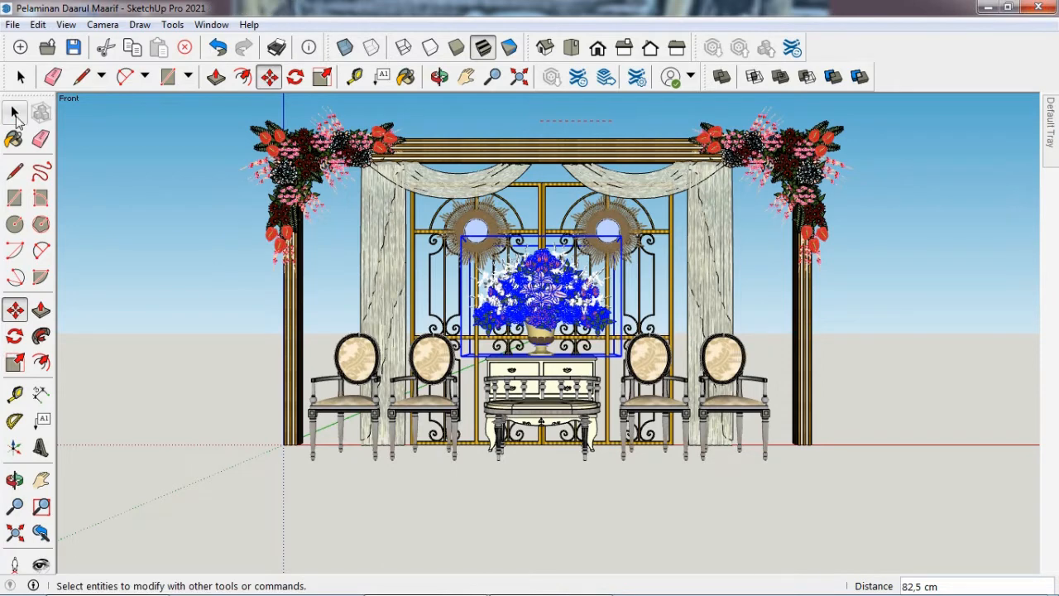
Step: Insert the Bokor Jalan Piala Cream + Bunga flower stand from the model's components at the foot of the right-hand column
click(546, 521)
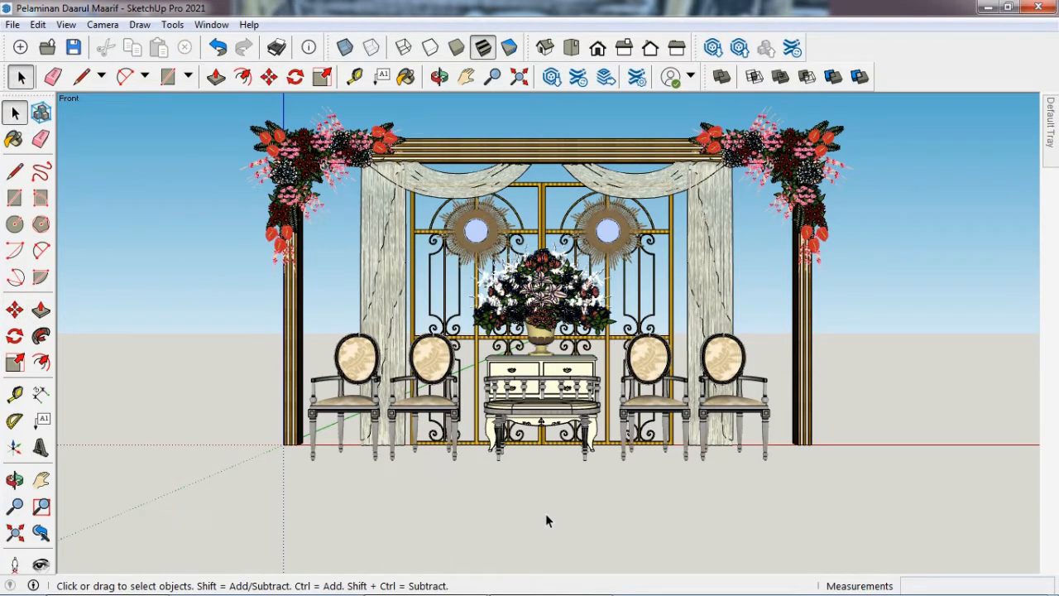
mouse_move(1053, 163)
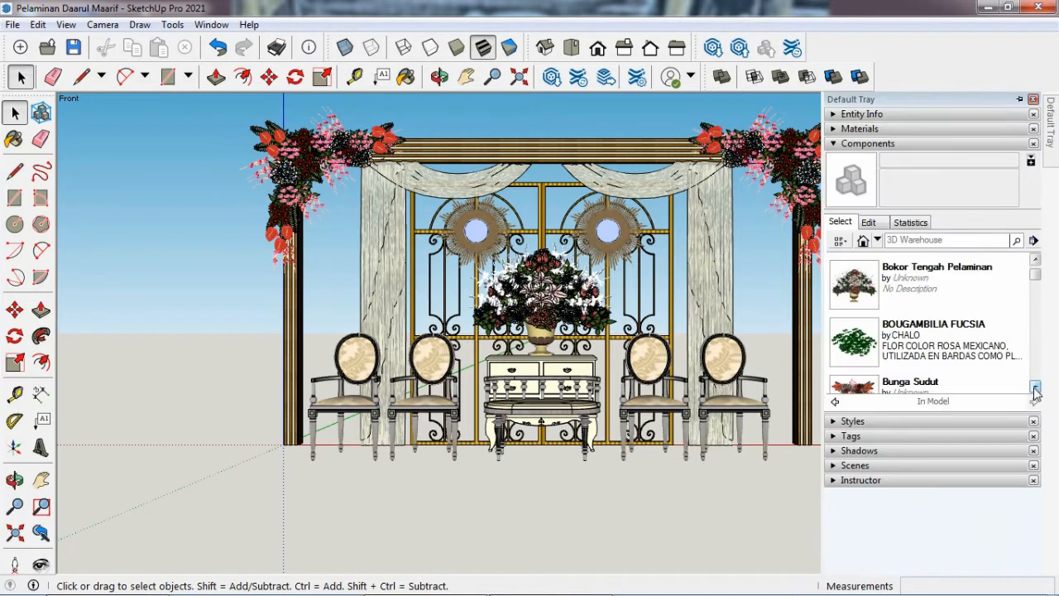
click(1034, 259)
click(854, 284)
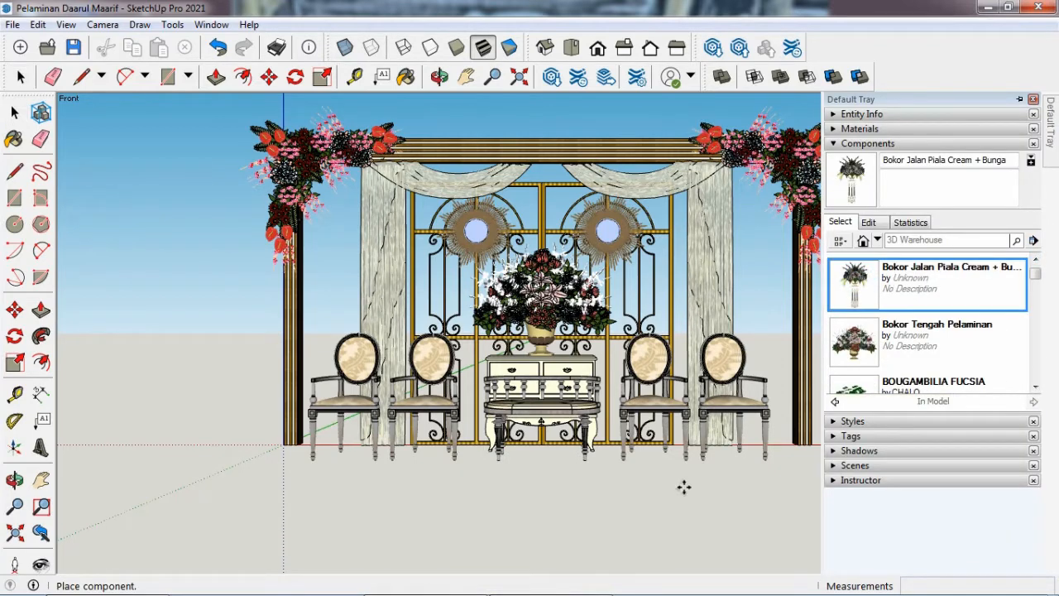
click(801, 447)
Step: Move the flower stand about 94.7 cm to the base of the right-hand column, return to the front view and deselect it
click(15, 480)
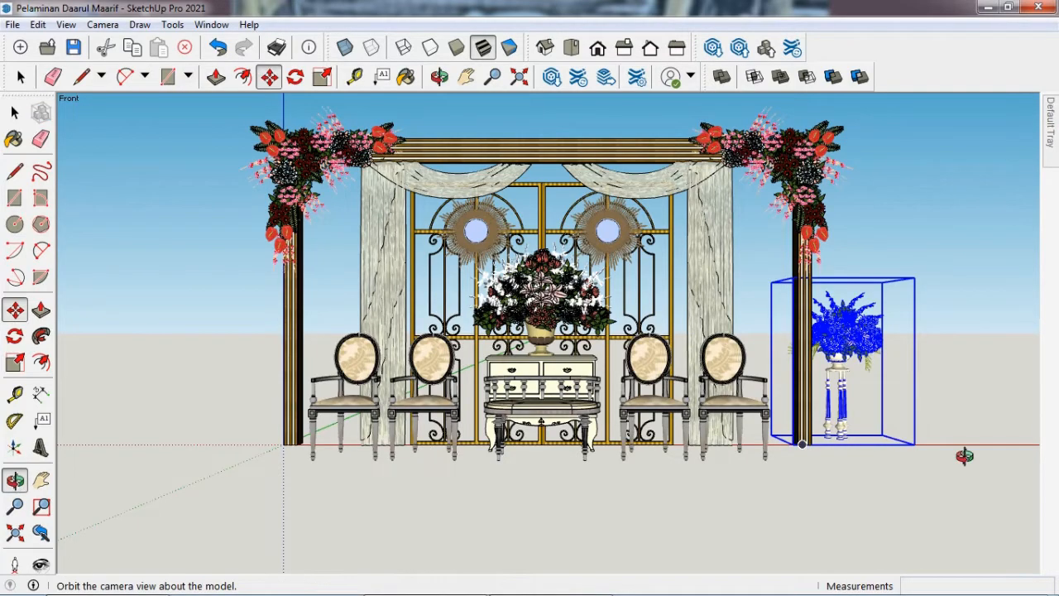
drag(836, 525, 739, 505)
drag(877, 541, 918, 339)
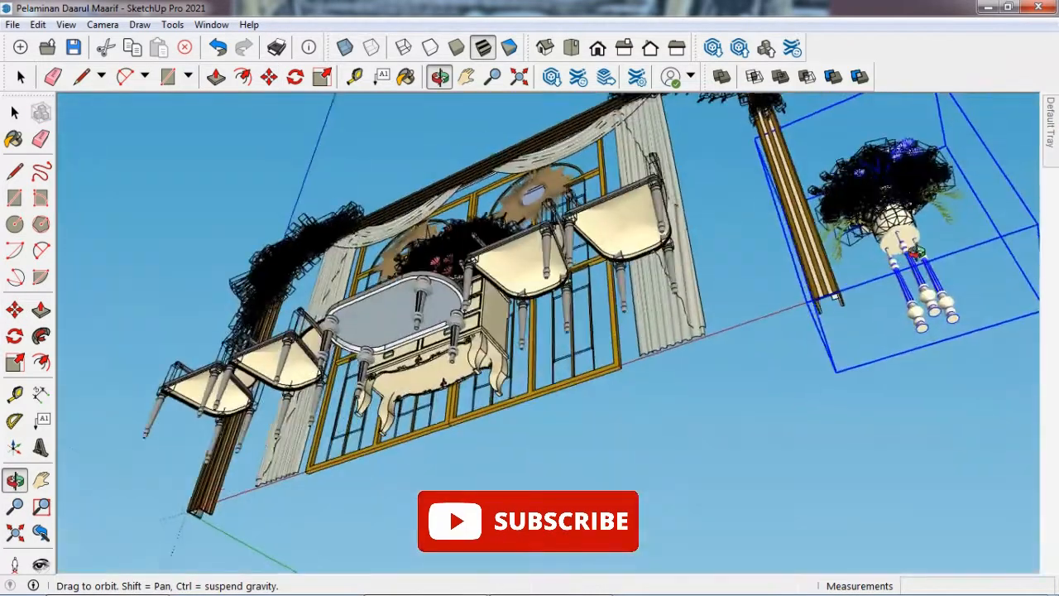
click(15, 309)
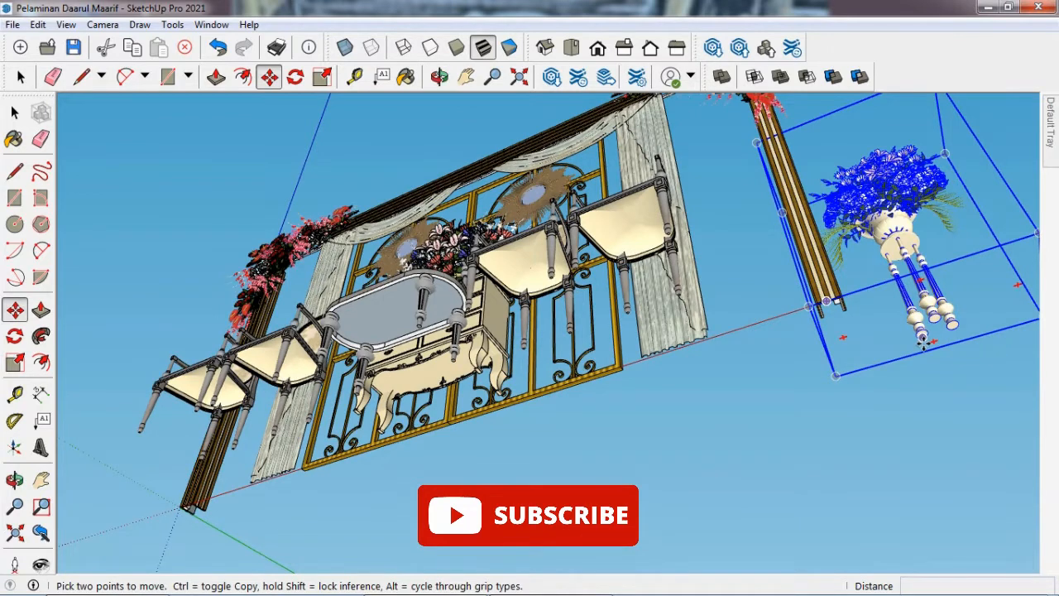
click(922, 338)
click(819, 310)
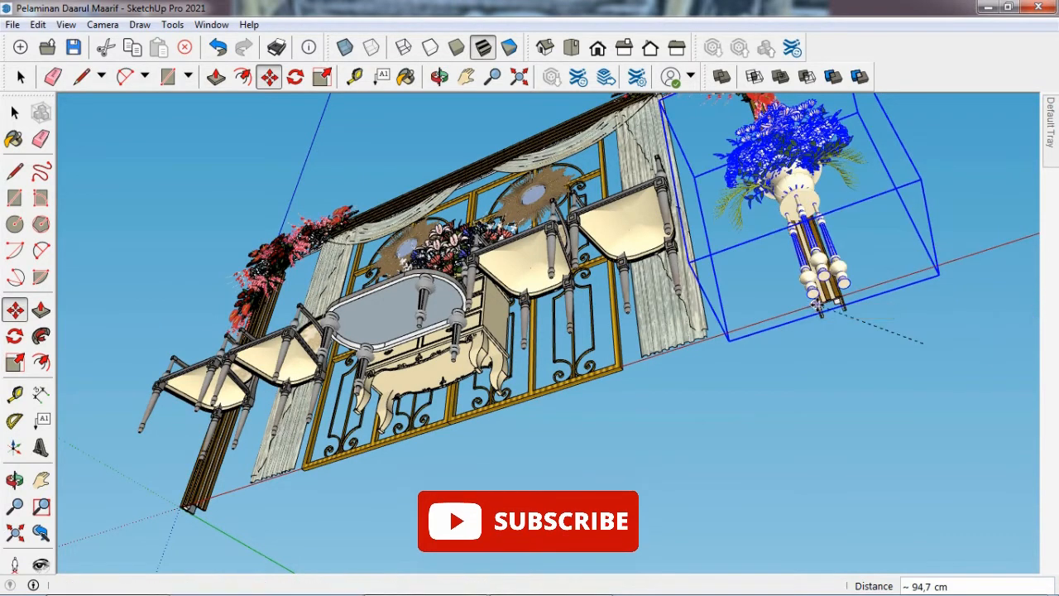
click(15, 480)
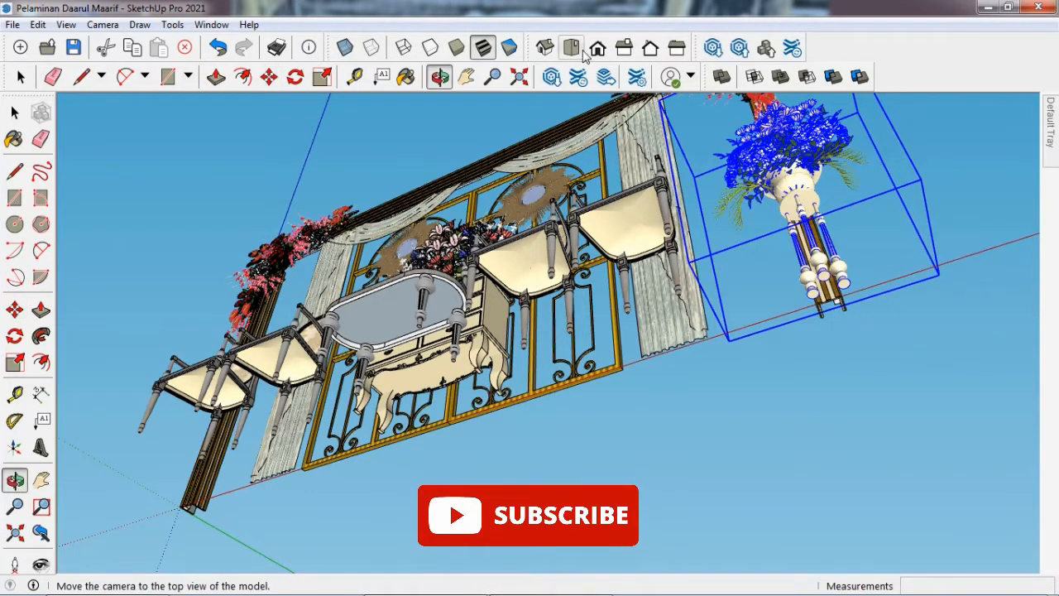
click(597, 47)
scroll(574, 244, down, 3)
scroll(564, 403, up, 1)
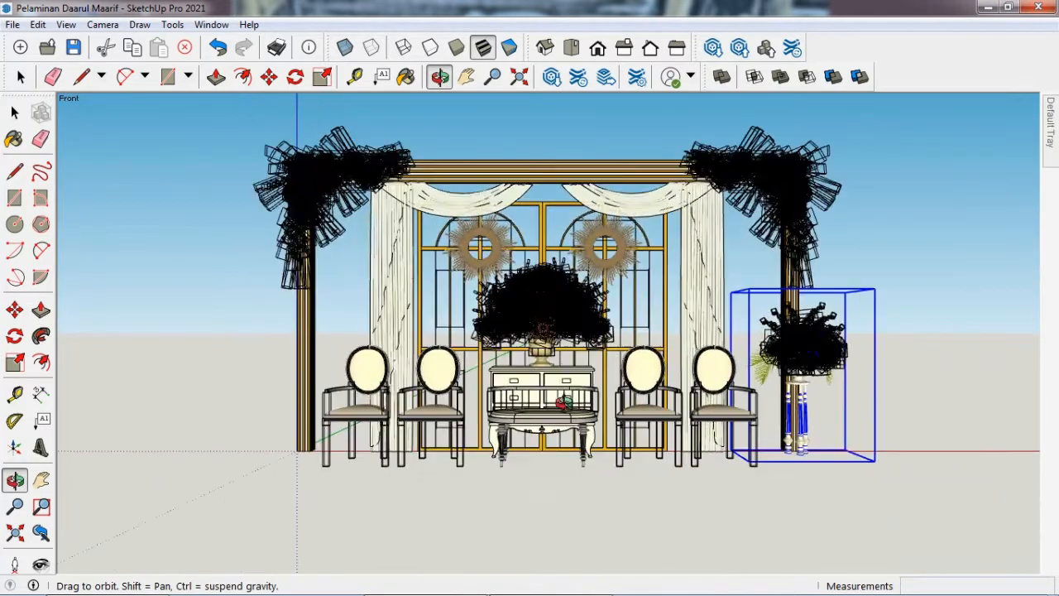
click(14, 111)
click(859, 502)
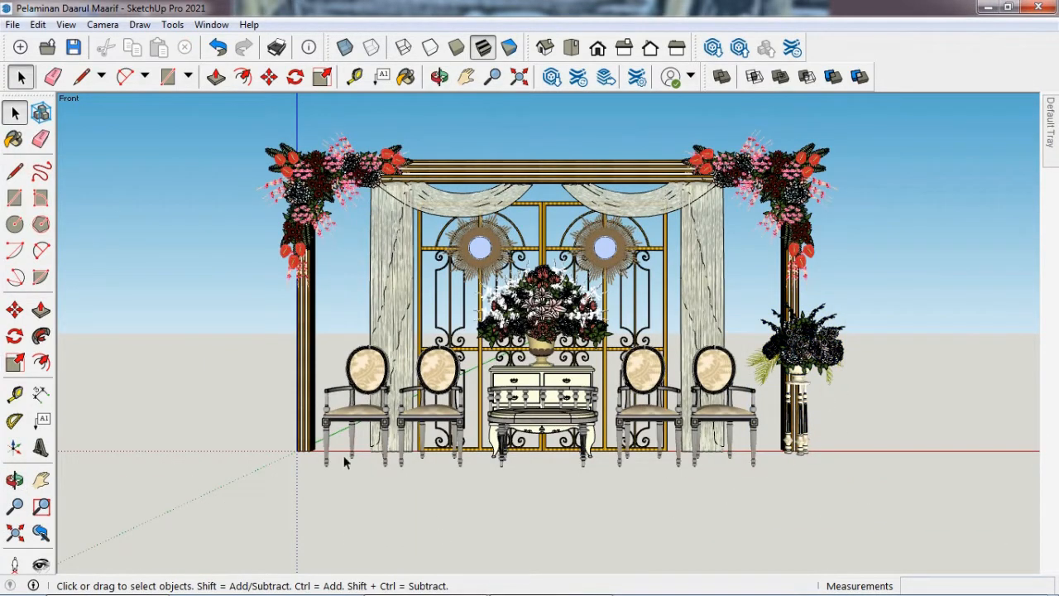
Step: Copy the flower stand about 582.9 cm along the red axis to the left-hand column and deselect it
click(798, 347)
click(14, 308)
click(808, 490)
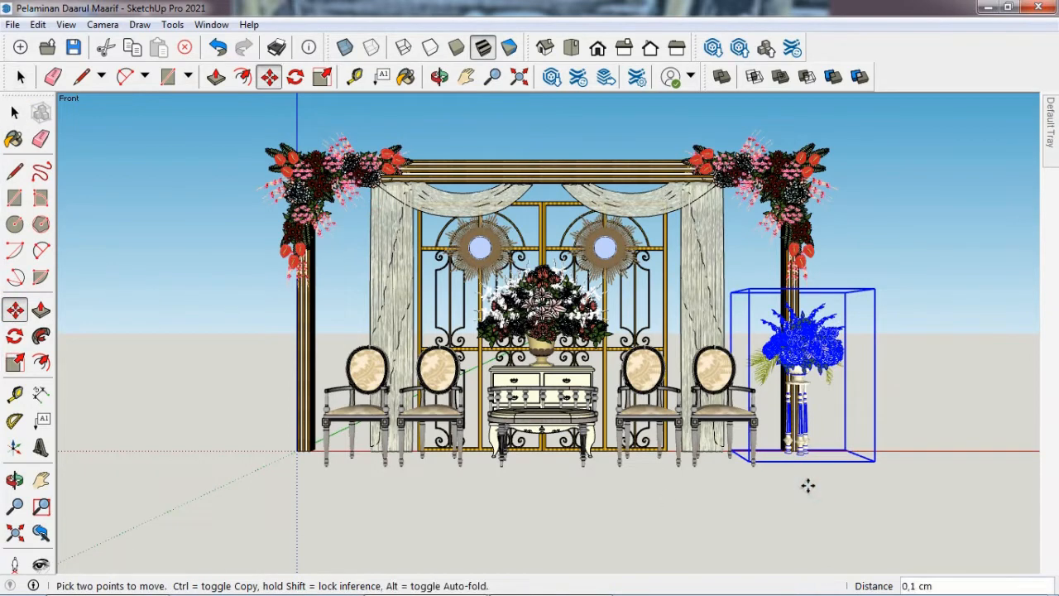
key(ctrl)
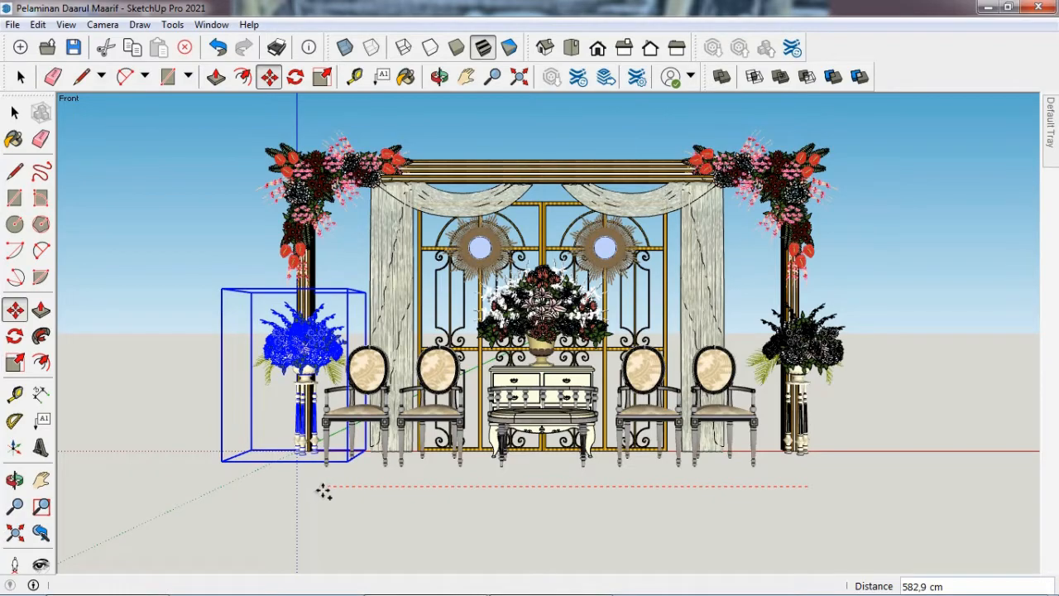
click(15, 113)
click(139, 179)
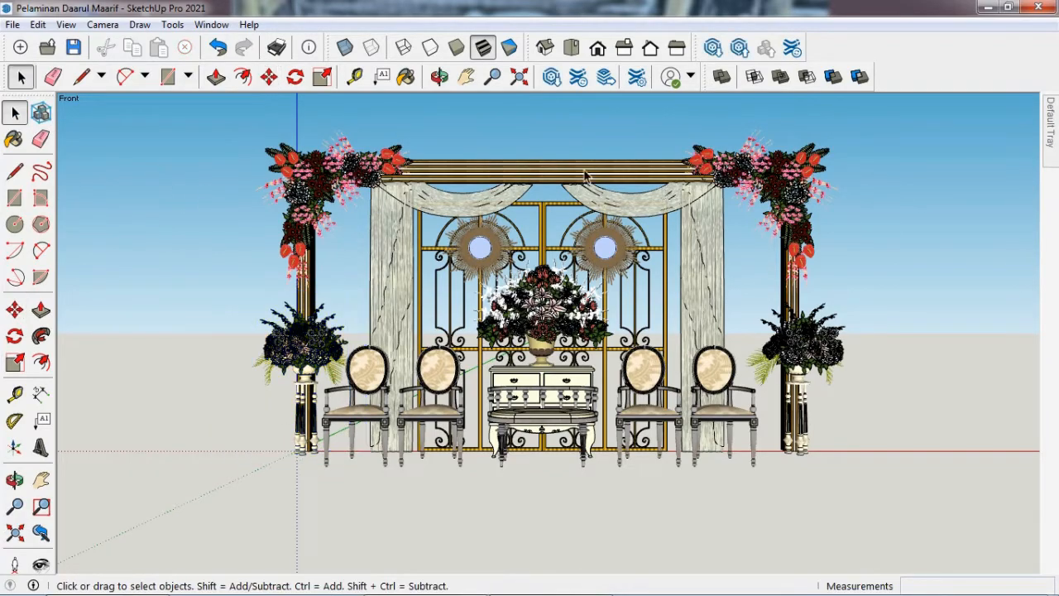
Step: Examine the furnished stage from slightly above and from the front to check the overall arrangement
click(14, 480)
drag(314, 341, 496, 321)
scroll(544, 316, down, 1)
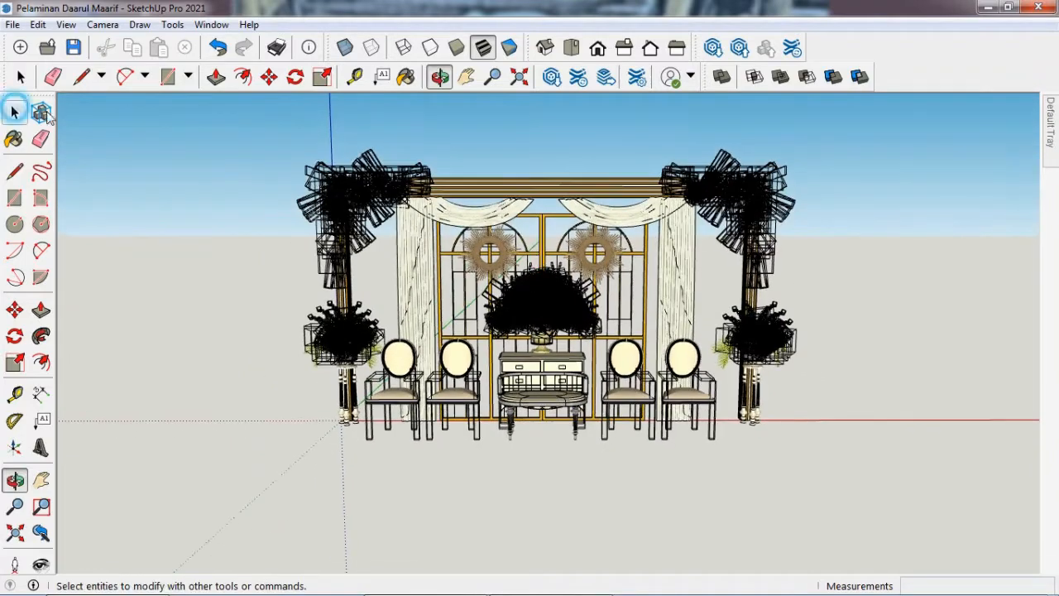
click(15, 112)
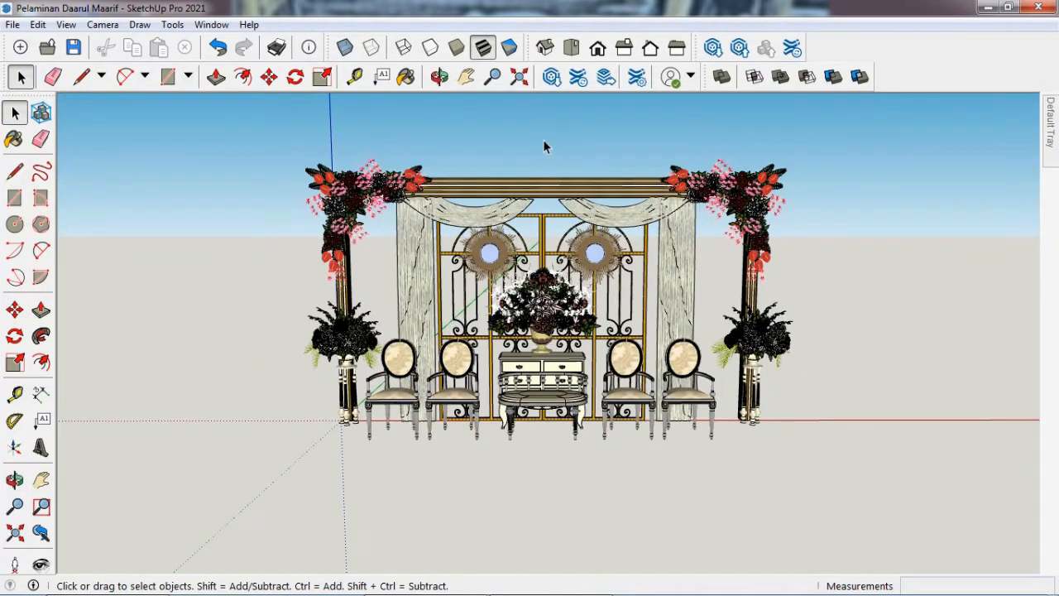
scroll(543, 140, up, 1)
click(14, 479)
drag(561, 470, 547, 430)
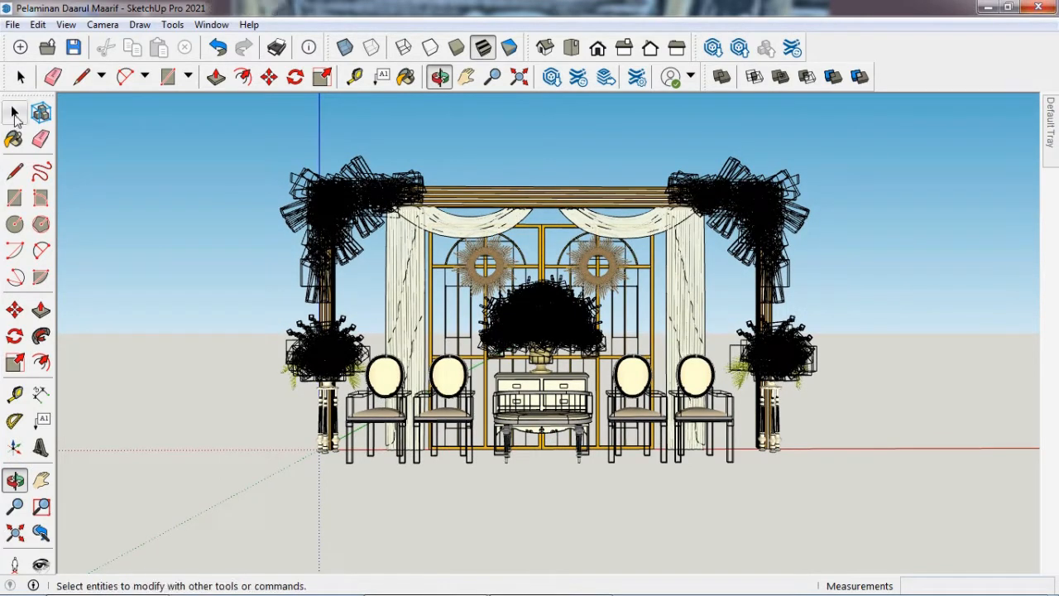
click(14, 113)
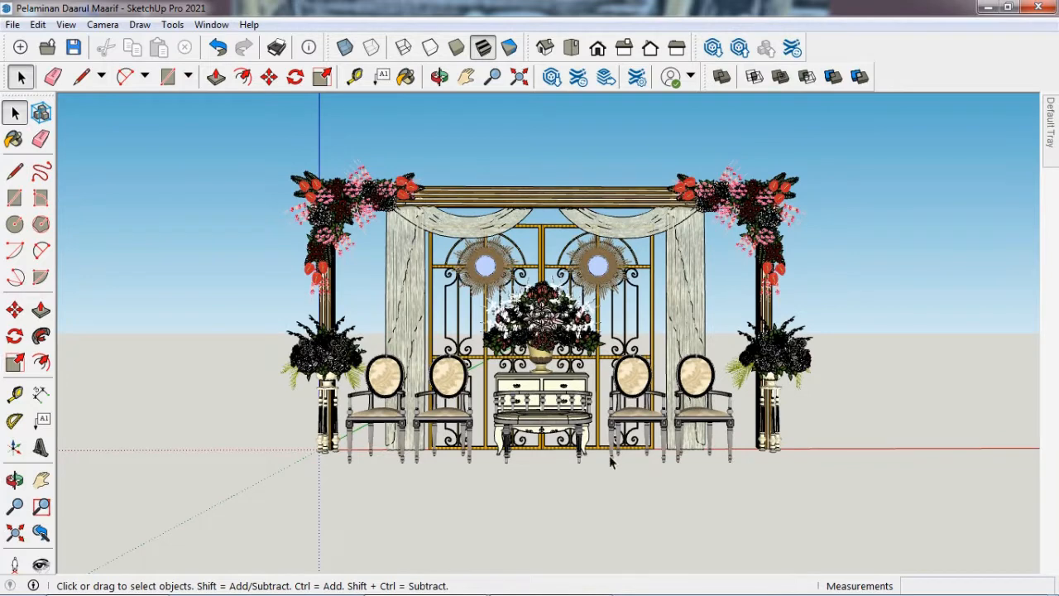
Step: Group the whole decorated stage with all its furniture and flowers, and deselect it
drag(239, 140, 860, 499)
right_click(539, 318)
click(592, 473)
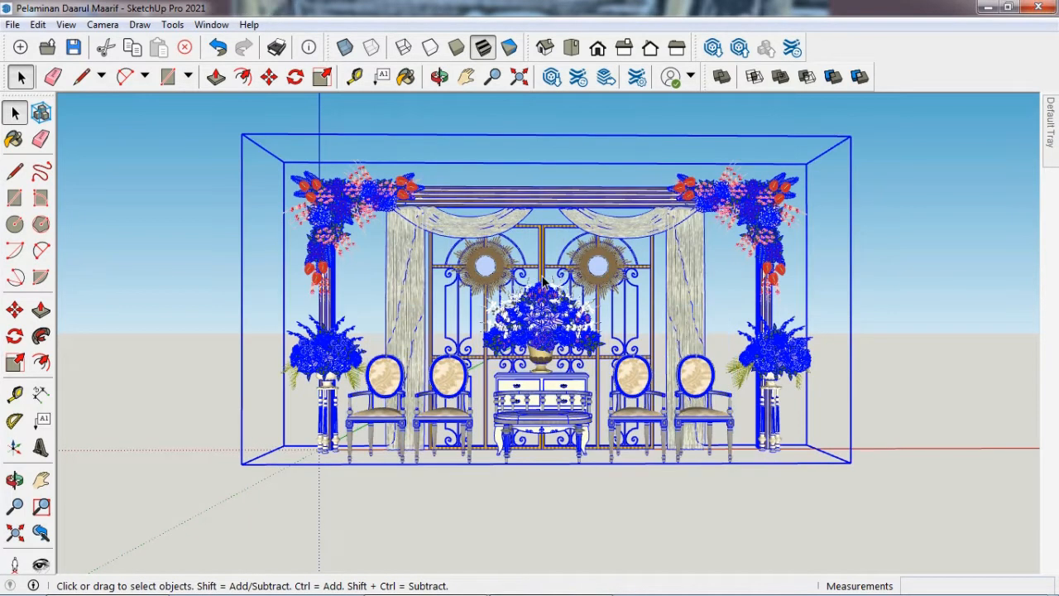
click(546, 522)
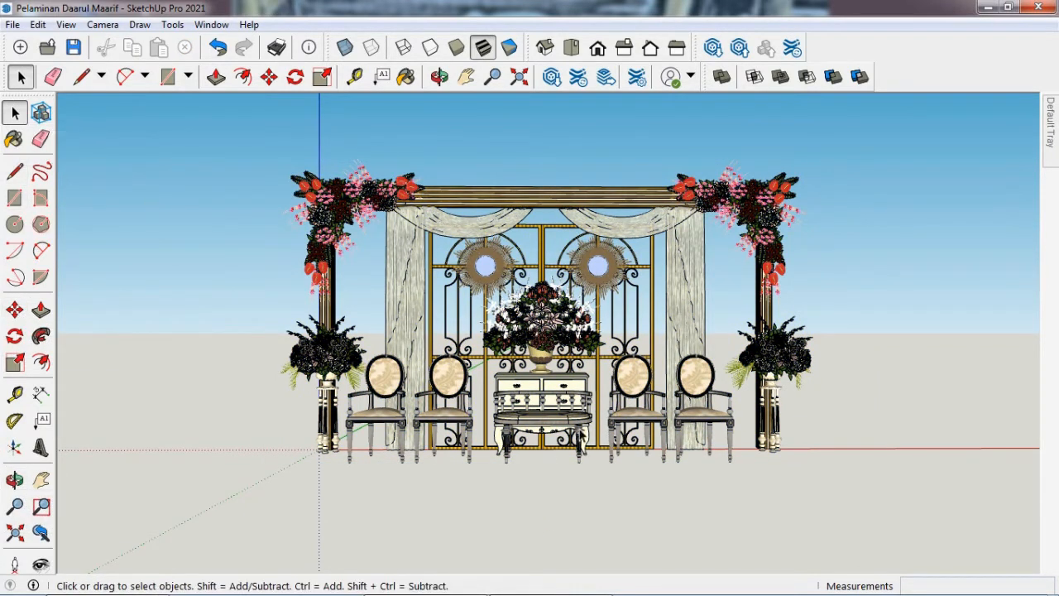
Step: Draw an 800 by 400 cm rectangle on the ground in front of the stage
click(15, 480)
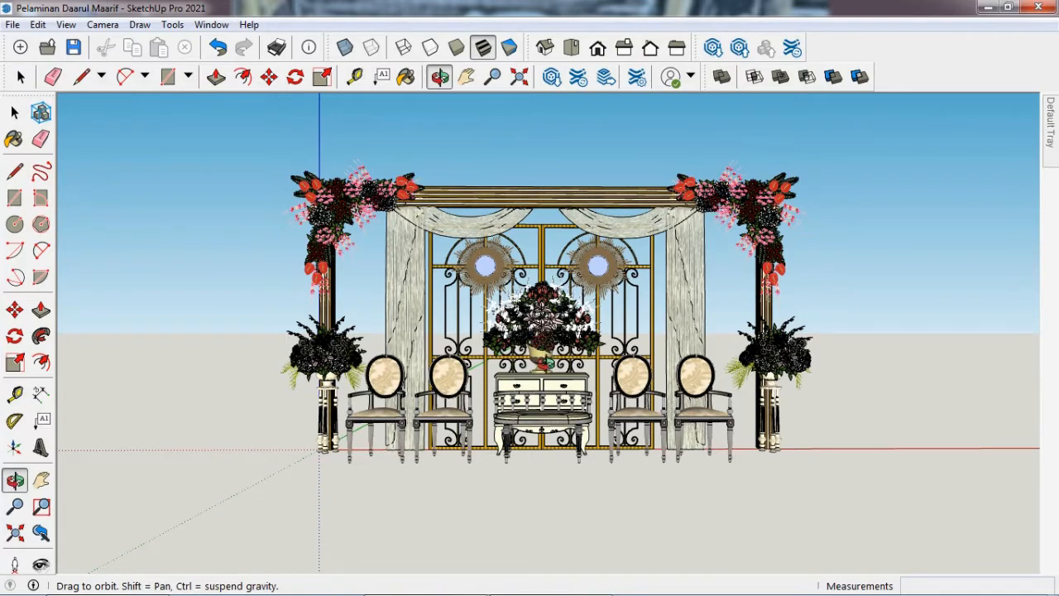
drag(542, 362, 546, 546)
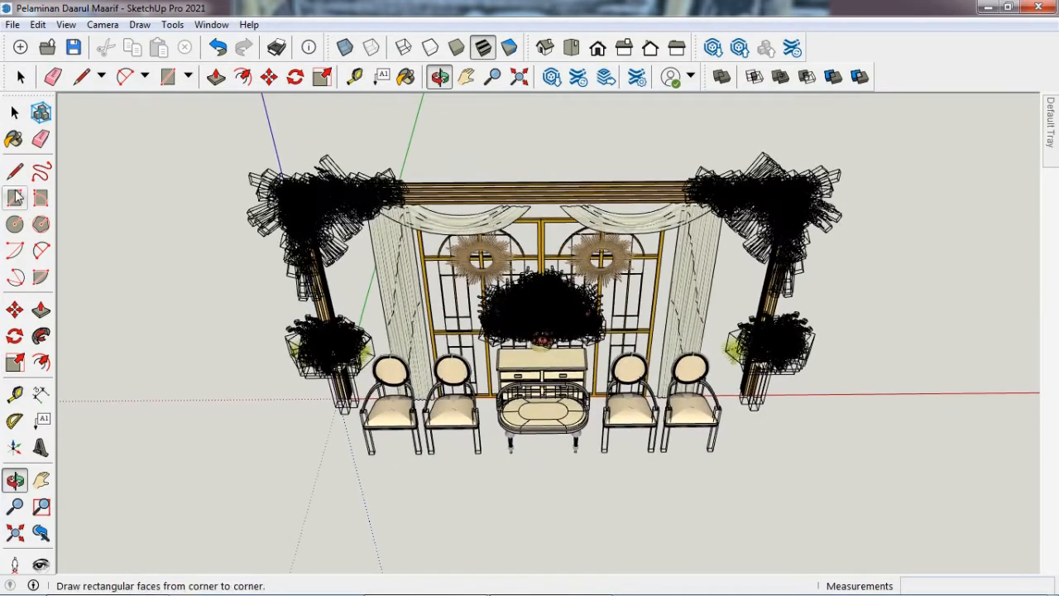
click(15, 197)
click(315, 476)
click(786, 561)
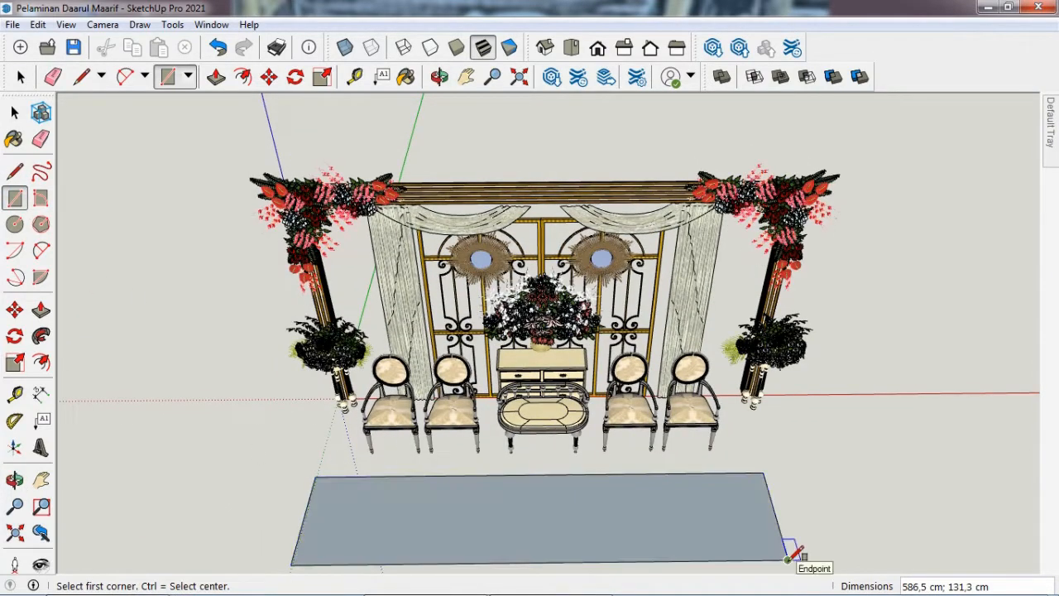
key(Return)
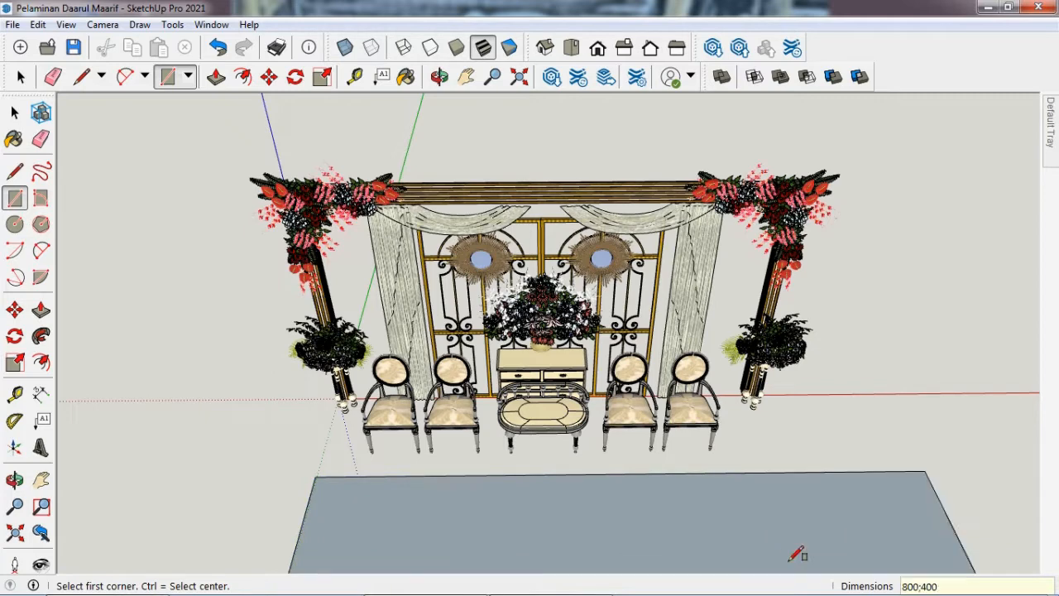
Step: Extrude the ground rectangle upward 20 cm with Push/Pull to form a platform
key(space)
key(o)
scroll(527, 293, down, 6)
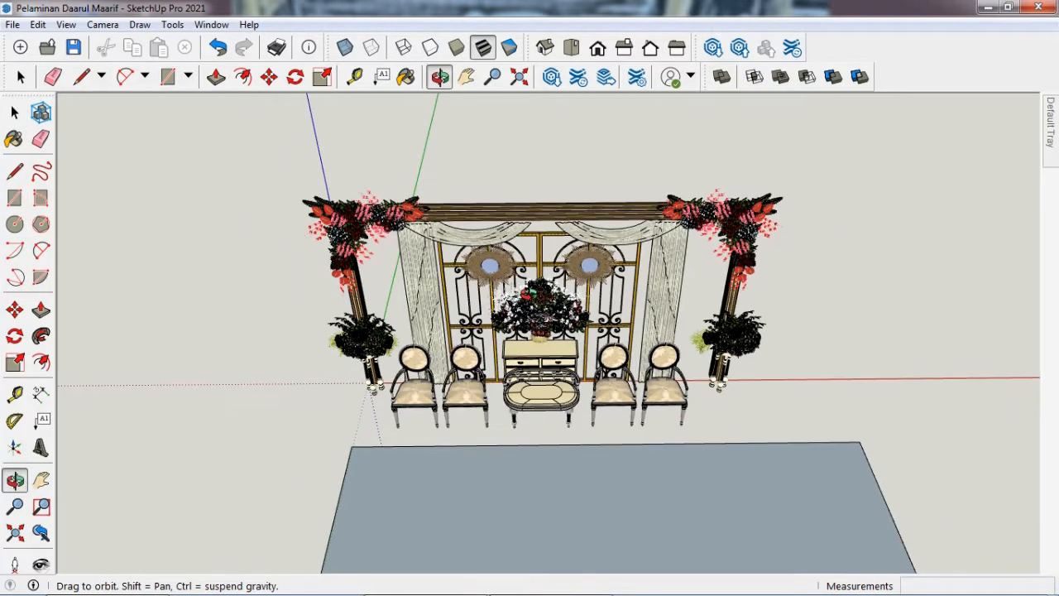
scroll(605, 441, up, 3)
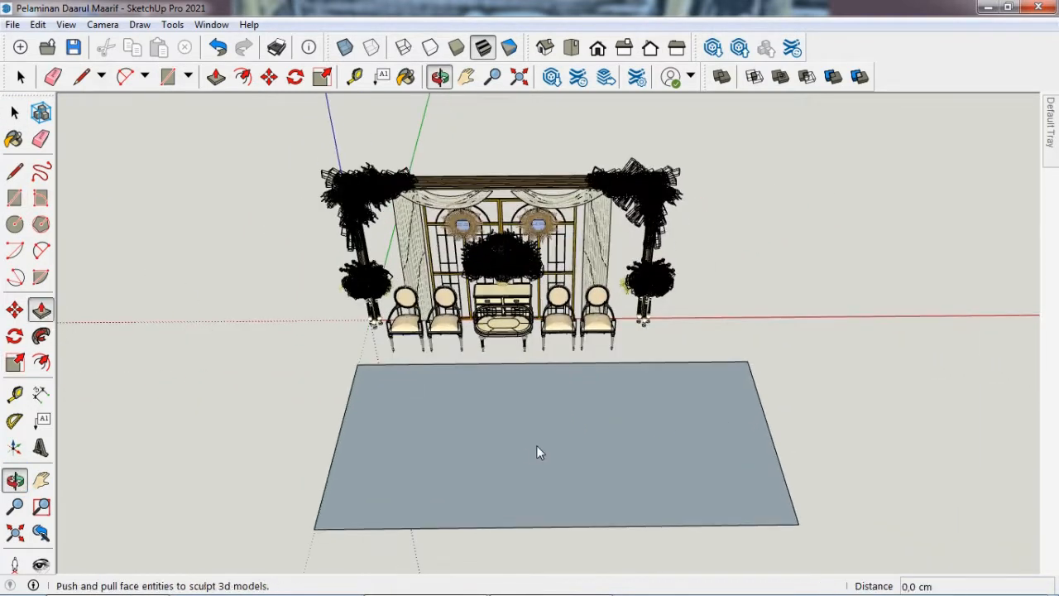
key(p)
click(562, 435)
text(20)
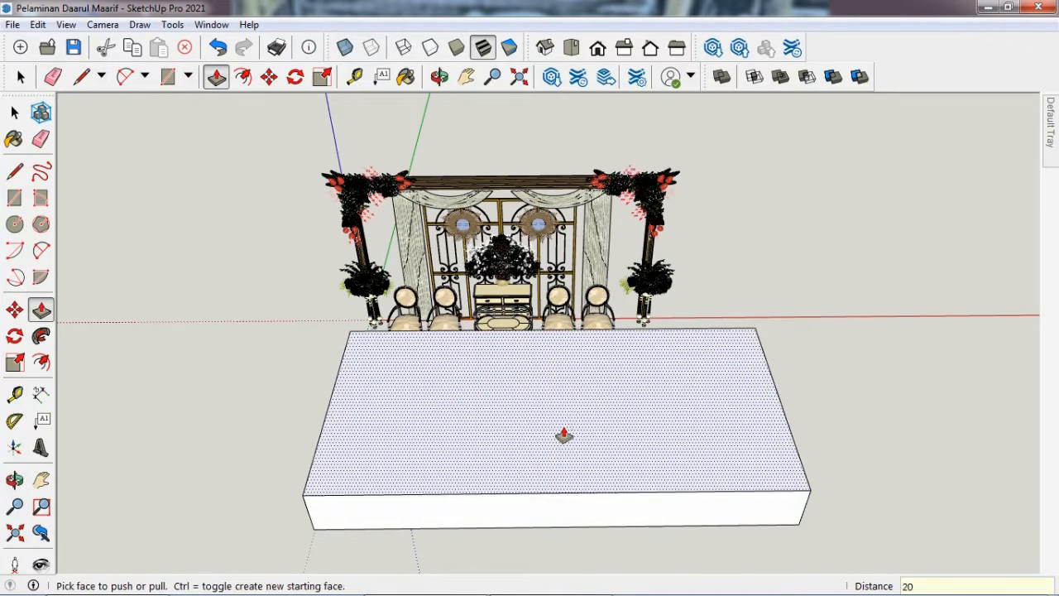
key(Return)
Step: Select all faces and edges of the platform and make them a group
key(space)
triple_click(567, 437)
right_click(567, 437)
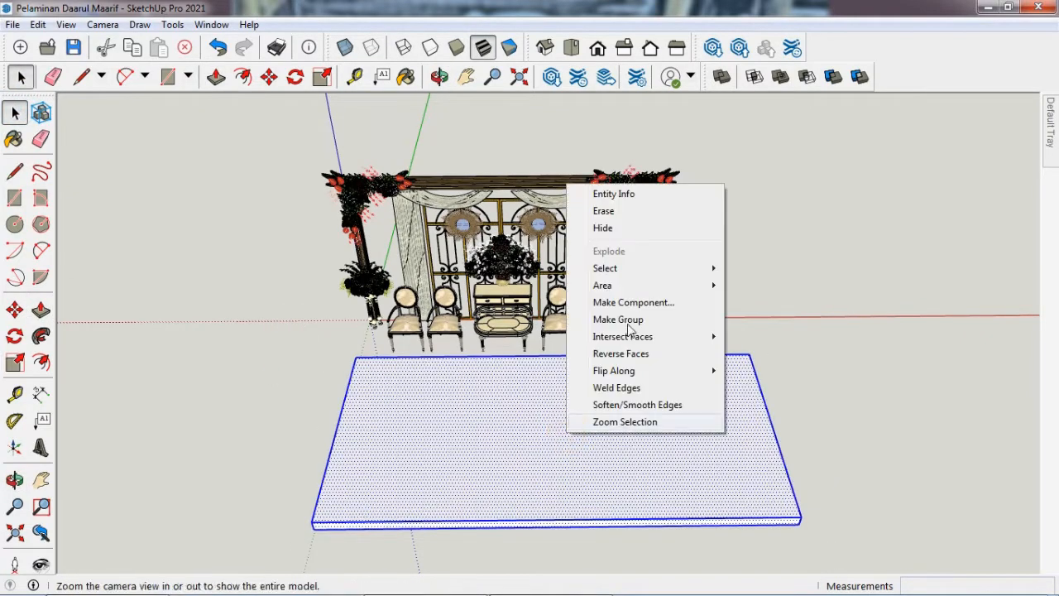
click(602, 317)
Step: Paint the platform group with the in-model material <Black>2
mouse_move(1049, 168)
click(917, 144)
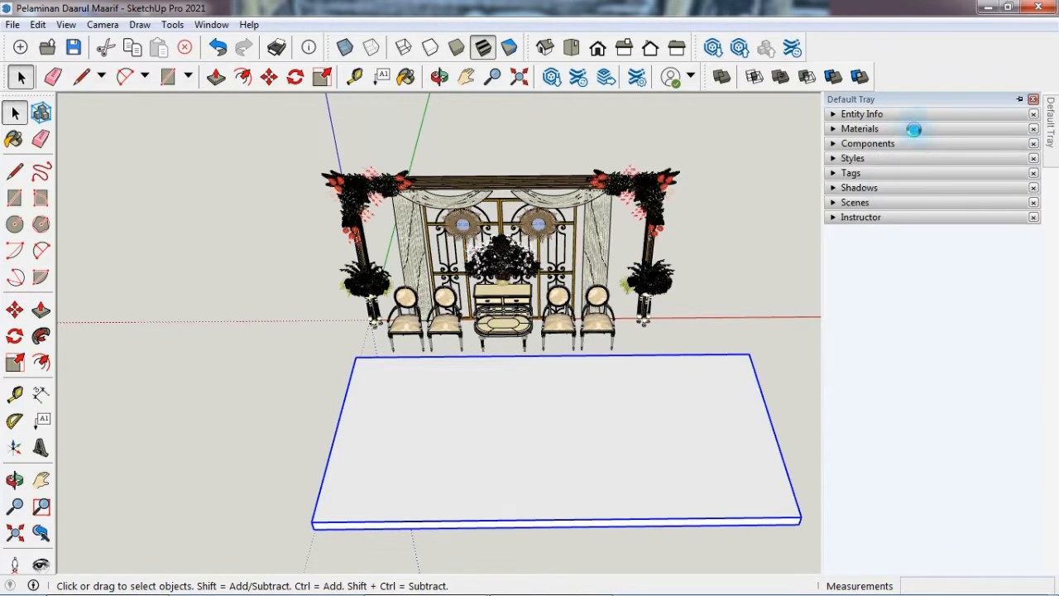
click(915, 127)
click(875, 227)
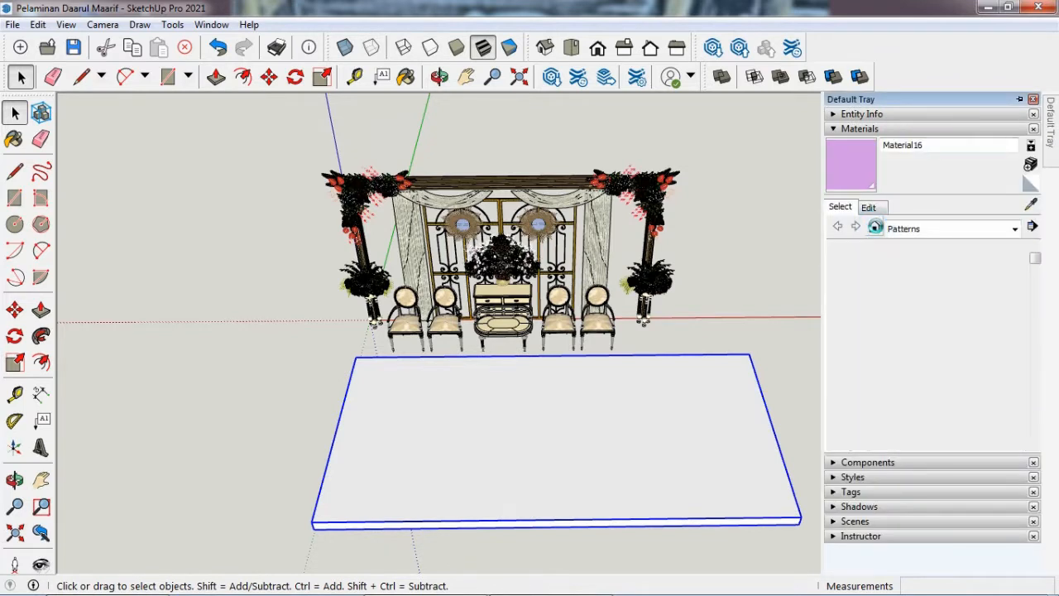
click(853, 340)
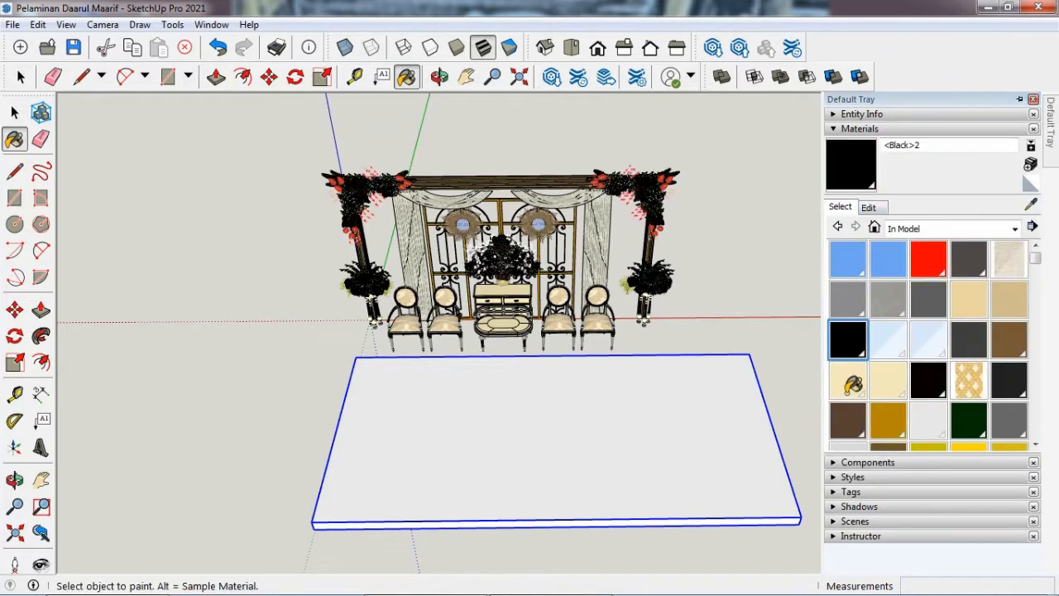
click(728, 384)
key(space)
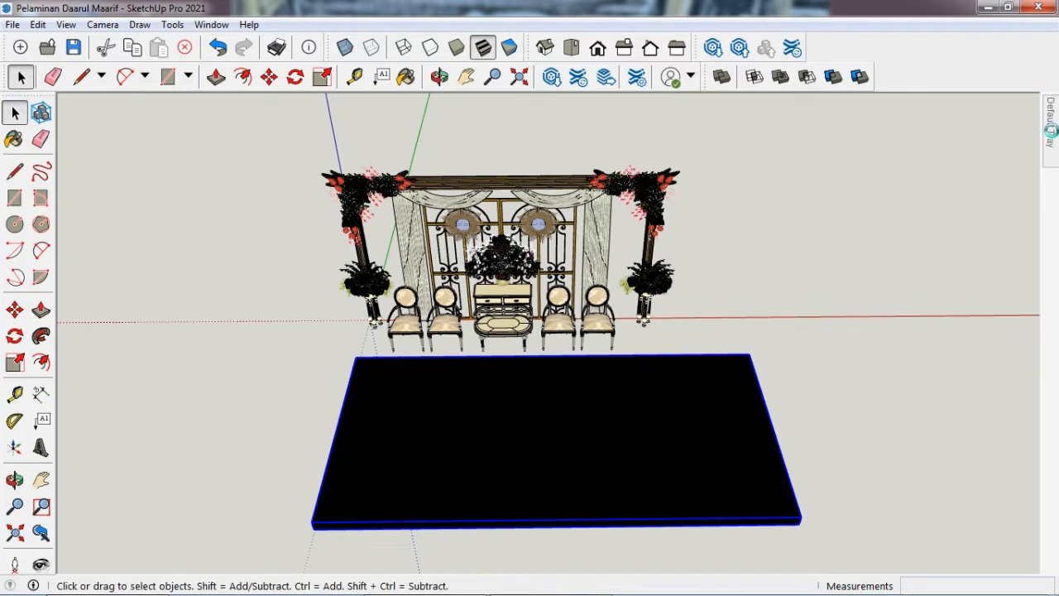
Step: Paint the top face inside the platform group with the in-model material 0020_Red and close the group
mouse_move(1051, 130)
click(936, 265)
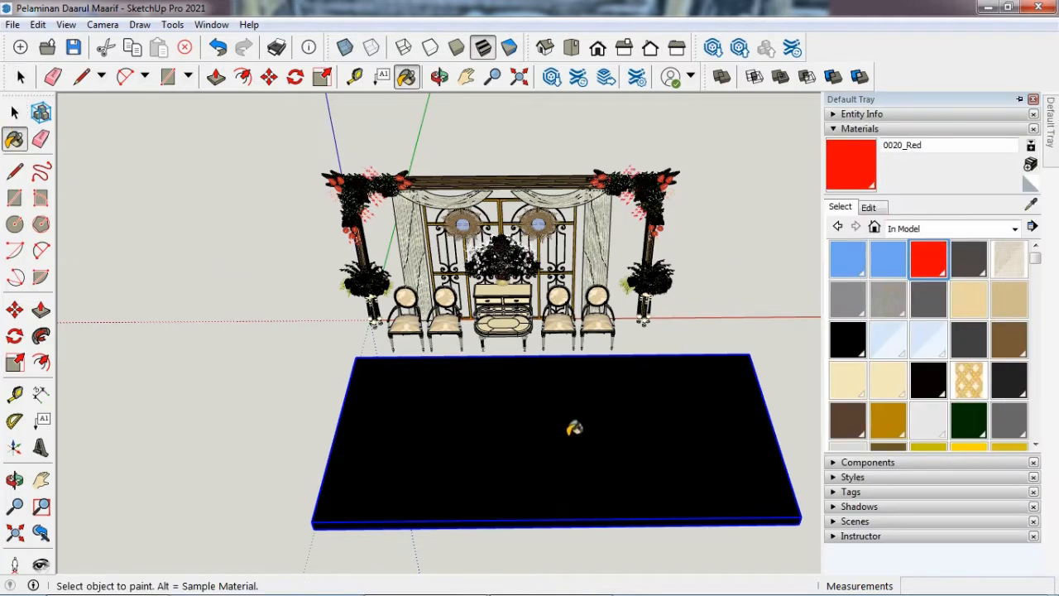
key(space)
double_click(563, 439)
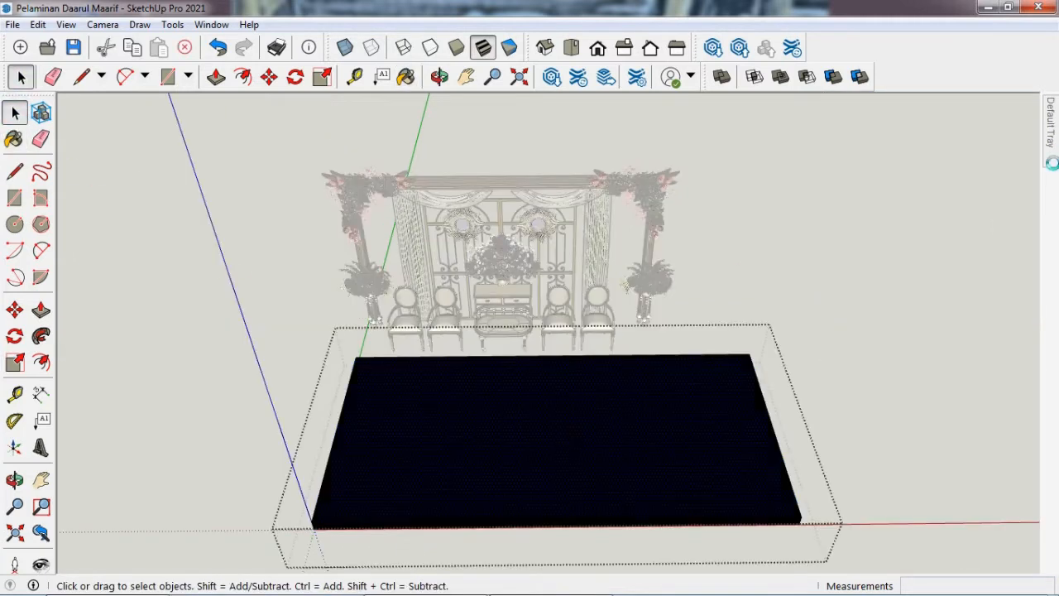
mouse_move(1051, 162)
click(855, 160)
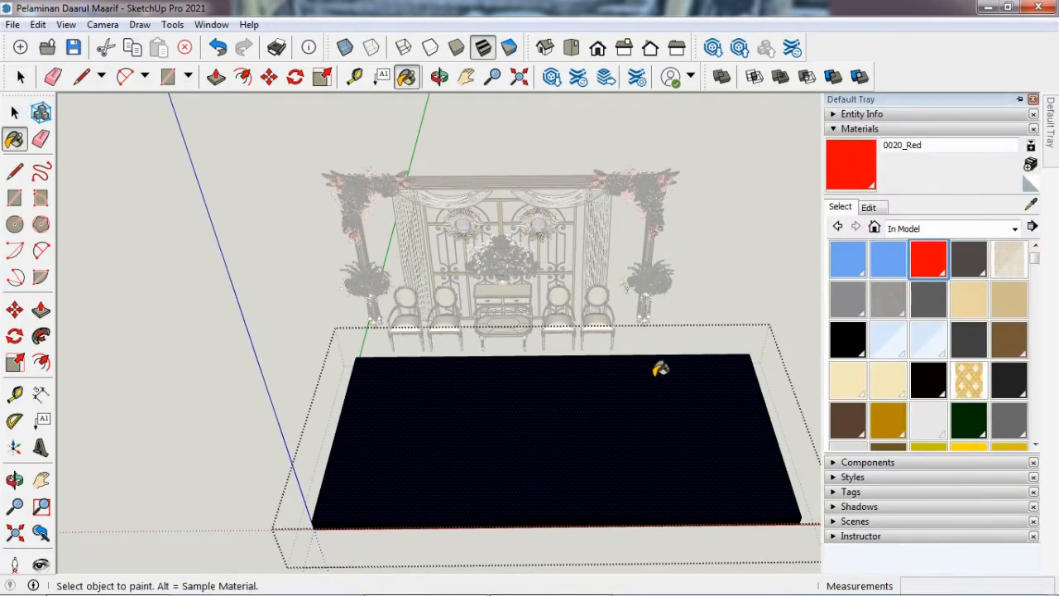
click(649, 374)
key(space)
click(256, 187)
click(14, 479)
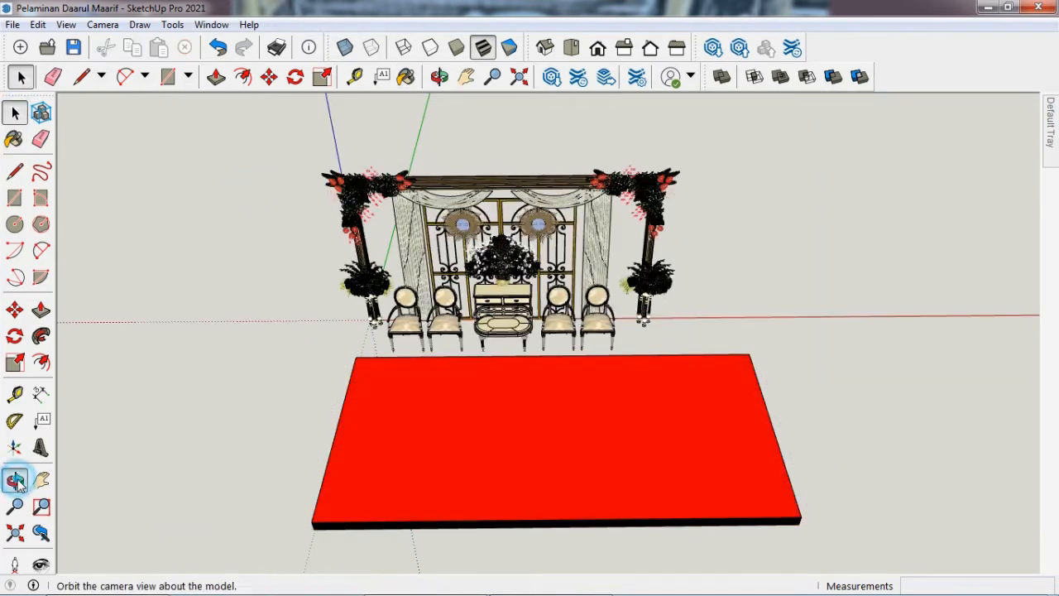
Step: Move the platform from its rear left bottom corner to the axes origin at the foot of the backdrop's left post
drag(511, 313, 312, 372)
scroll(312, 372, up, 3)
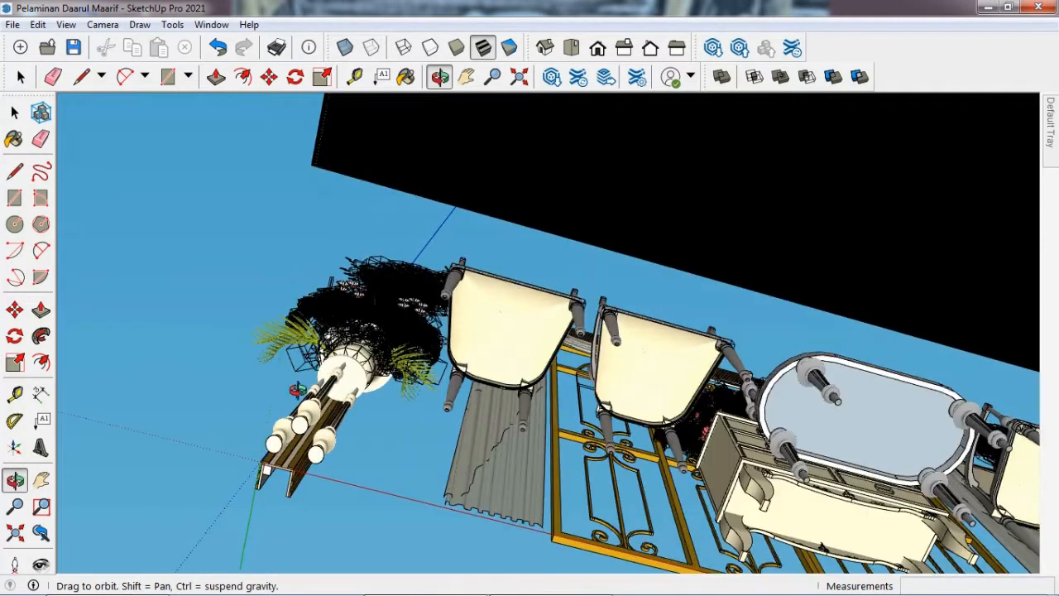
click(14, 308)
click(265, 460)
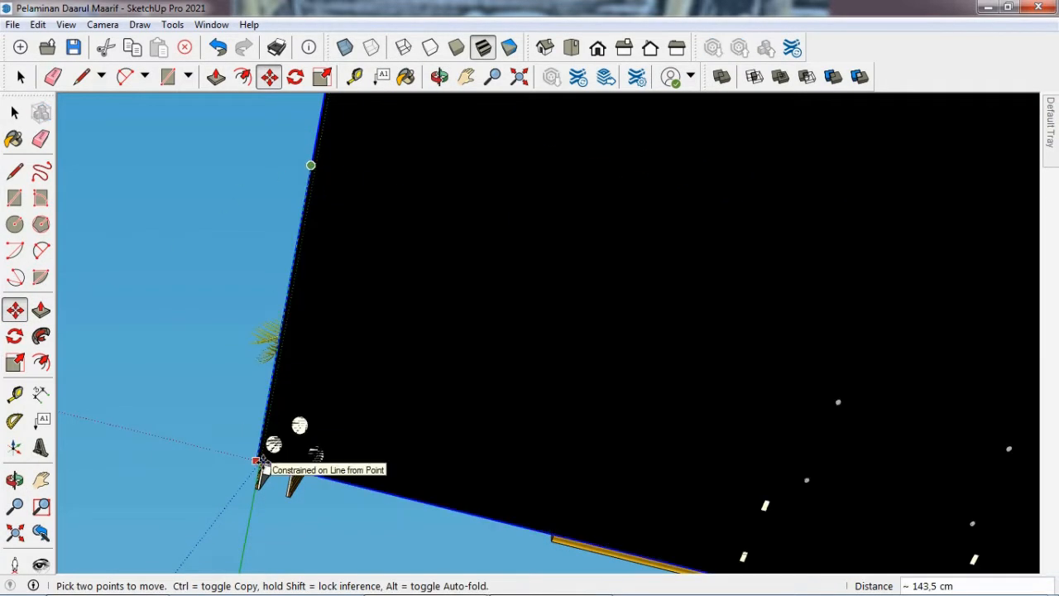
scroll(265, 468, up, 5)
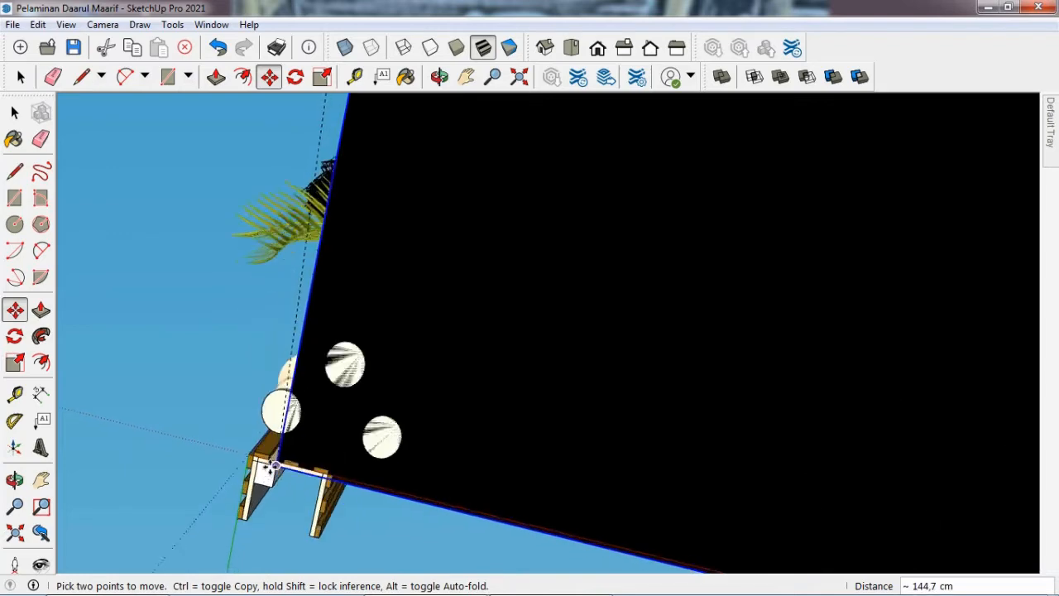
click(226, 436)
Step: Dimension the gap between the platform's rear right corner and the backdrop's right post, and delete the dimension
click(14, 480)
scroll(163, 340, down, 10)
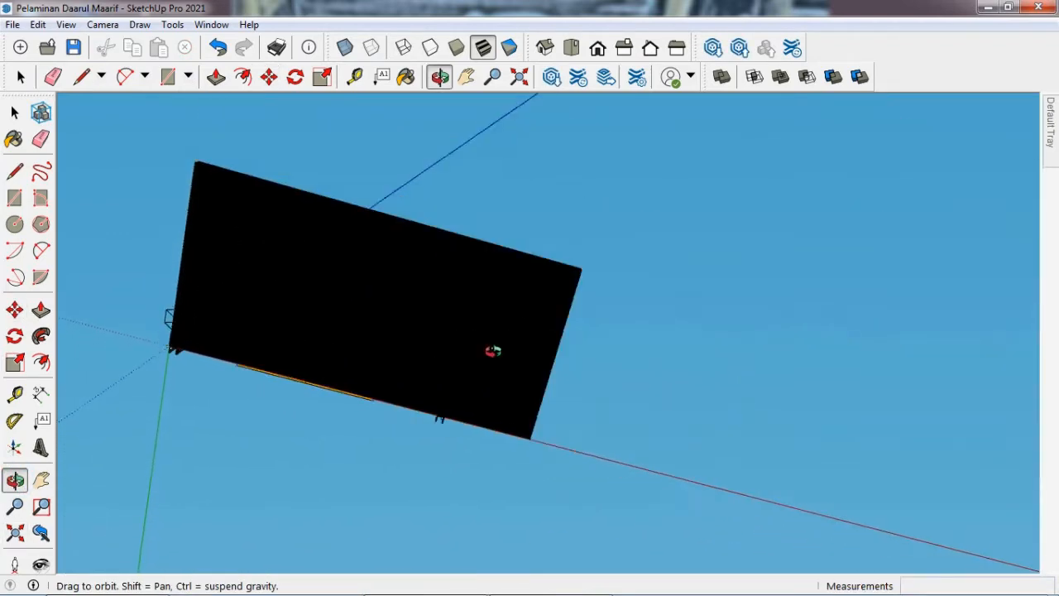
middle_drag(493, 351, 508, 470)
scroll(518, 364, up, 4)
middle_drag(513, 380, 99, 333)
middle_drag(640, 356, 350, 199)
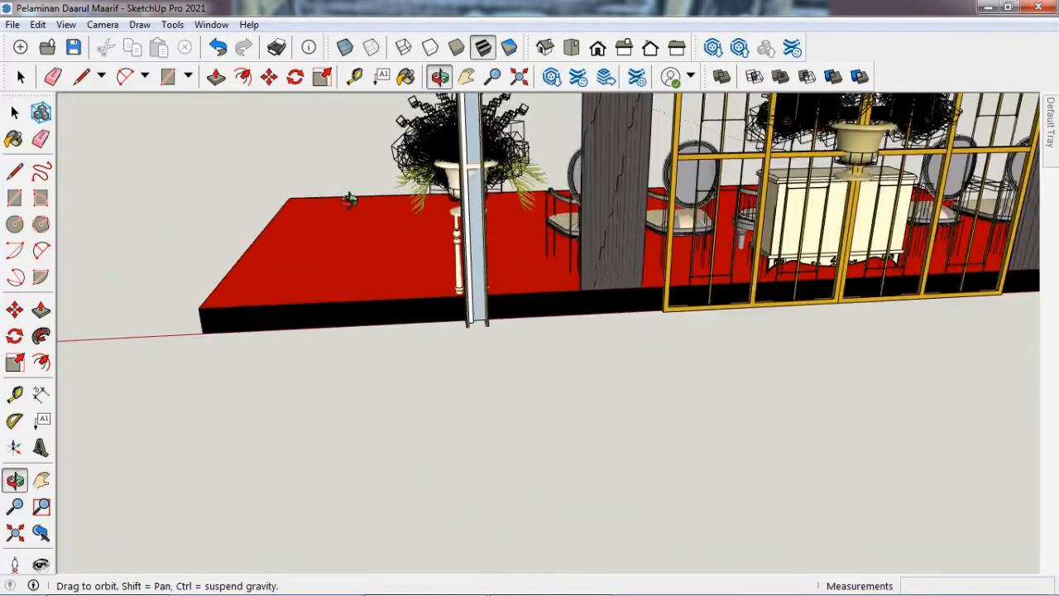
scroll(372, 257, up, 3)
key(space)
click(273, 449)
click(38, 396)
click(81, 391)
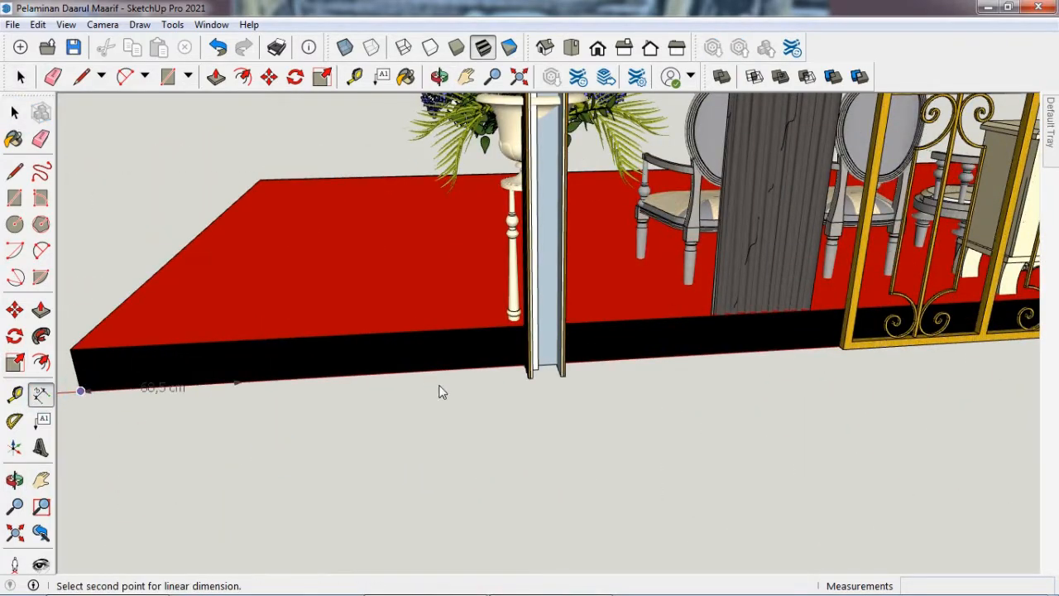
click(529, 379)
click(539, 422)
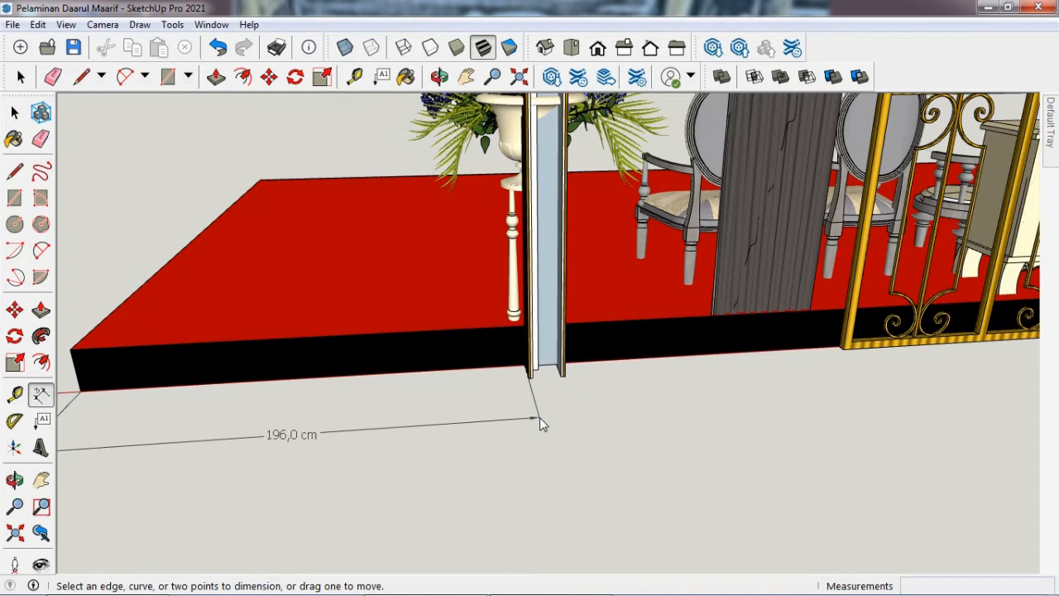
key(space)
click(287, 436)
key(Delete)
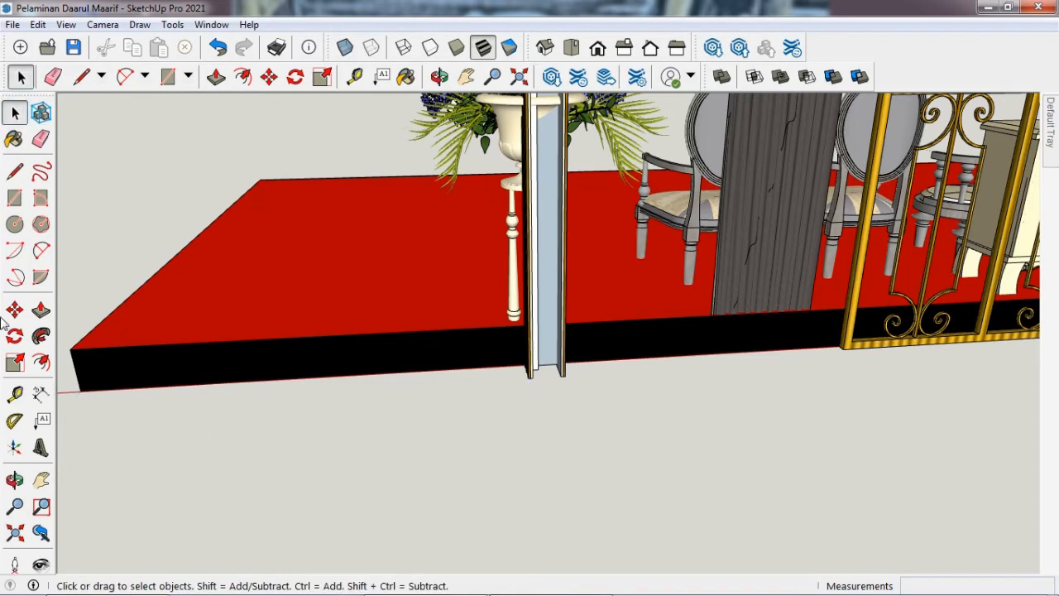
Step: Move the platform 98 cm along the red axis to centre it under the backdrop
key(m)
click(72, 349)
key(Escape)
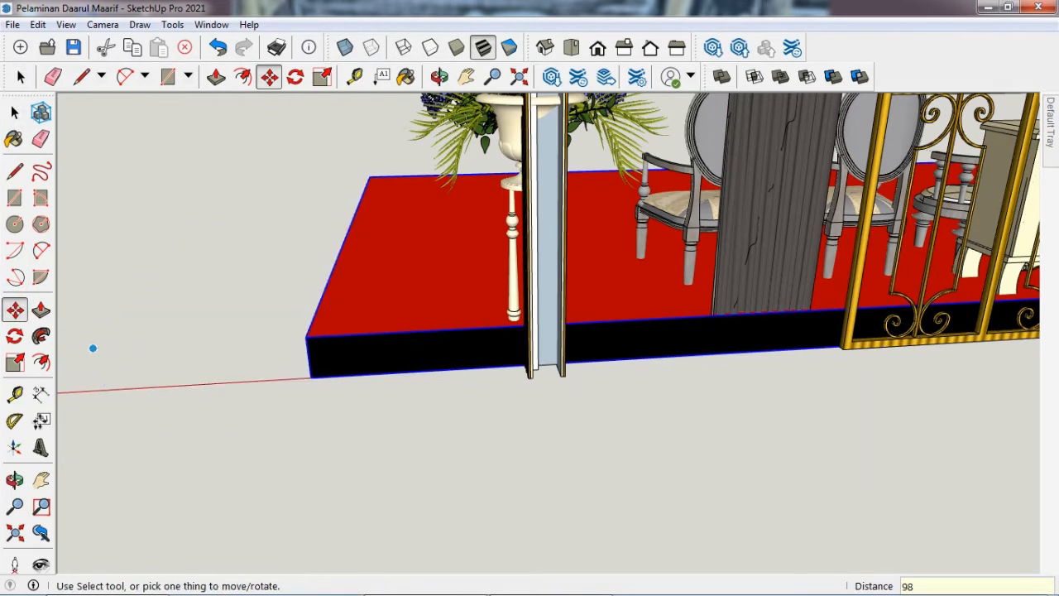
Step: Show the whole stage from the front and check the platform's placement under the decor
key(o)
drag(303, 338, 473, 325)
scroll(455, 236, up, 3)
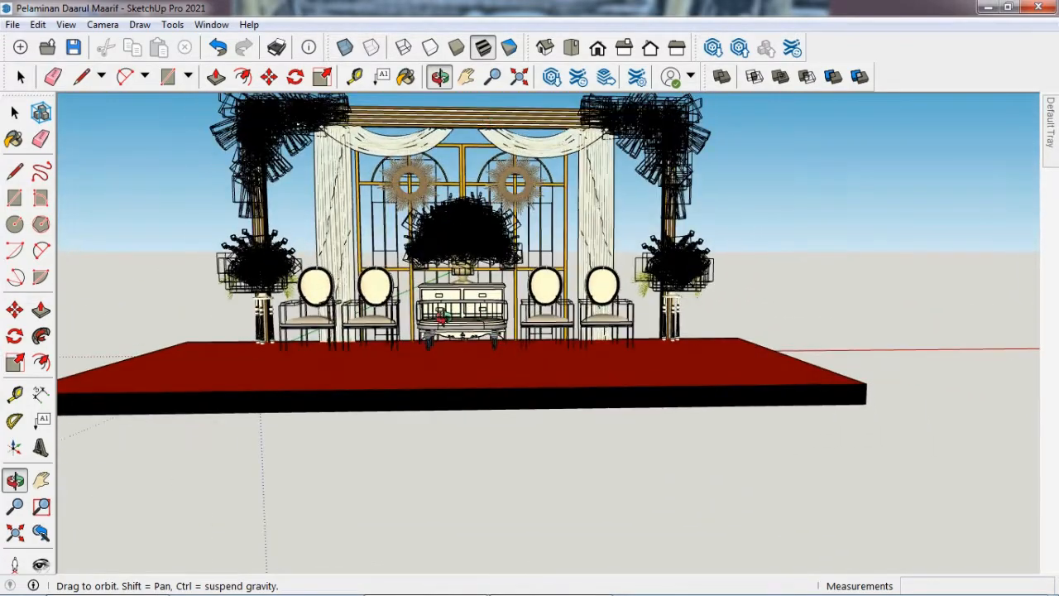
scroll(441, 317, down, 1)
scroll(455, 147, up, 2)
click(597, 48)
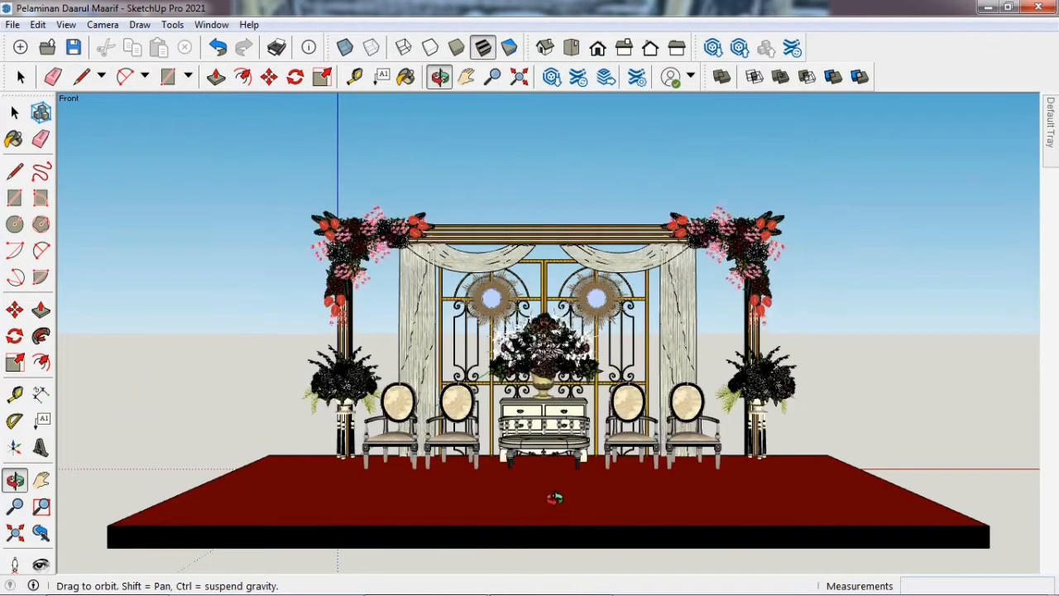
mouse_move(555, 497)
mouse_down()
mouse_move(563, 544)
mouse_move(539, 513)
mouse_move(553, 378)
mouse_up()
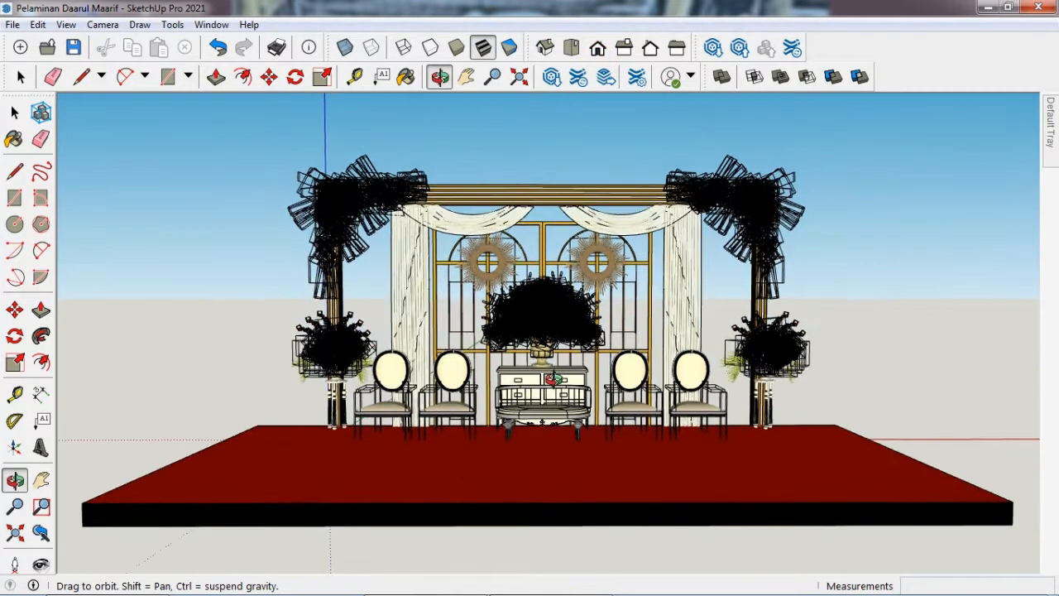
Step: Inside the decor group, raise the flower vase, cabinet, table, four chairs and both flower stands by 20 cm and close the group
right_click(546, 246)
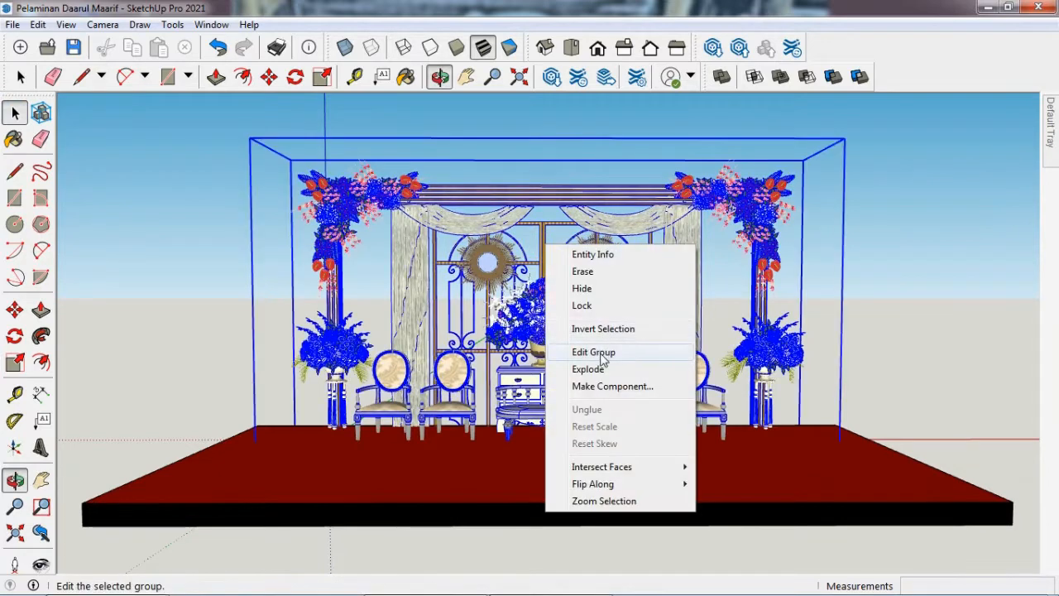
click(583, 352)
click(544, 329)
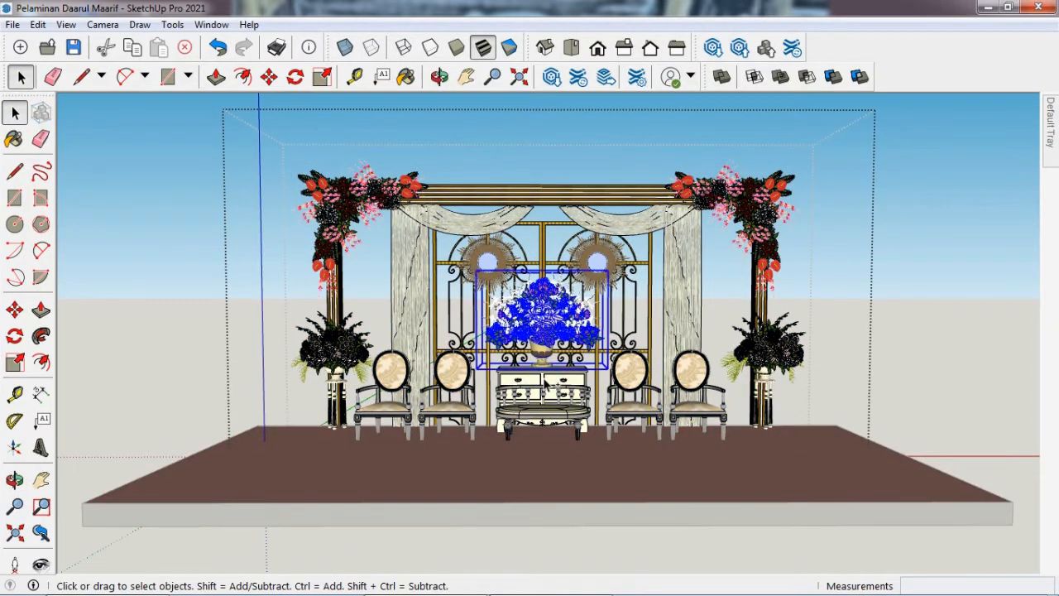
shift+click(545, 378)
shift+click(544, 419)
shift+click(451, 369)
shift+click(382, 369)
shift+click(335, 355)
shift+click(636, 392)
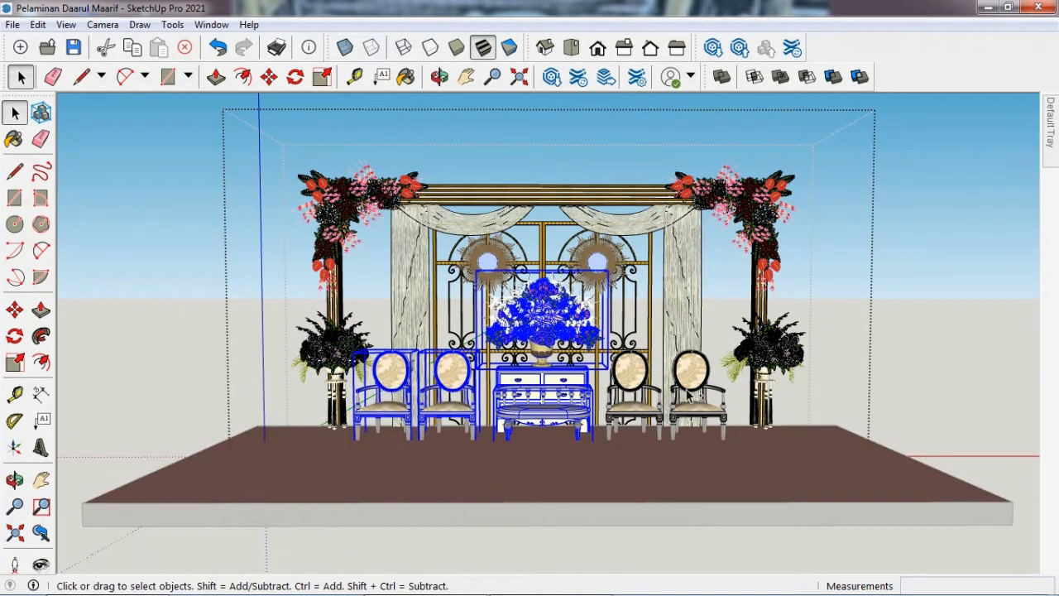
shift+click(692, 374)
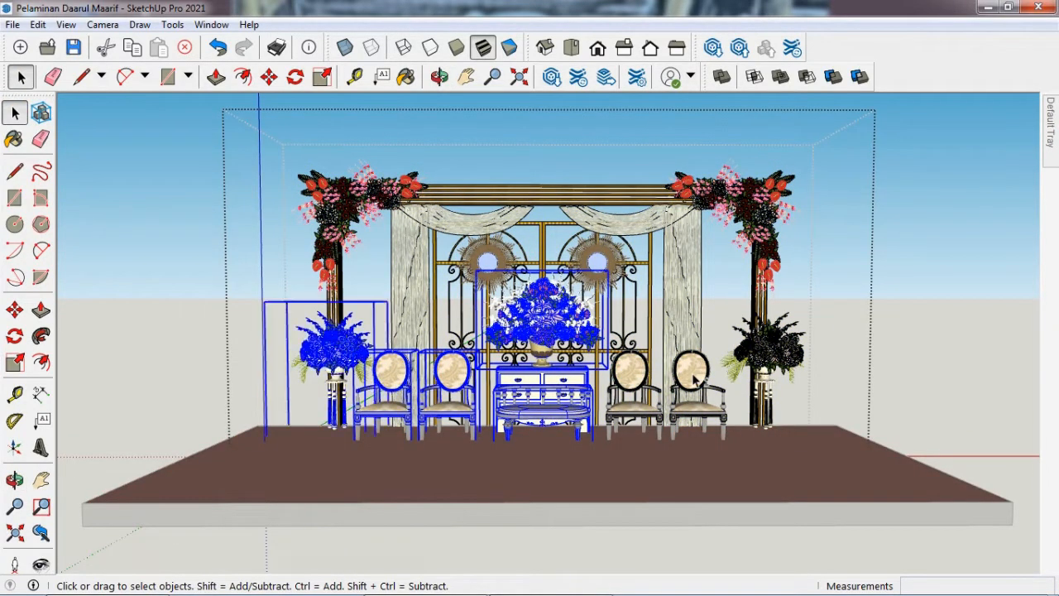
shift+click(787, 354)
click(15, 309)
click(185, 366)
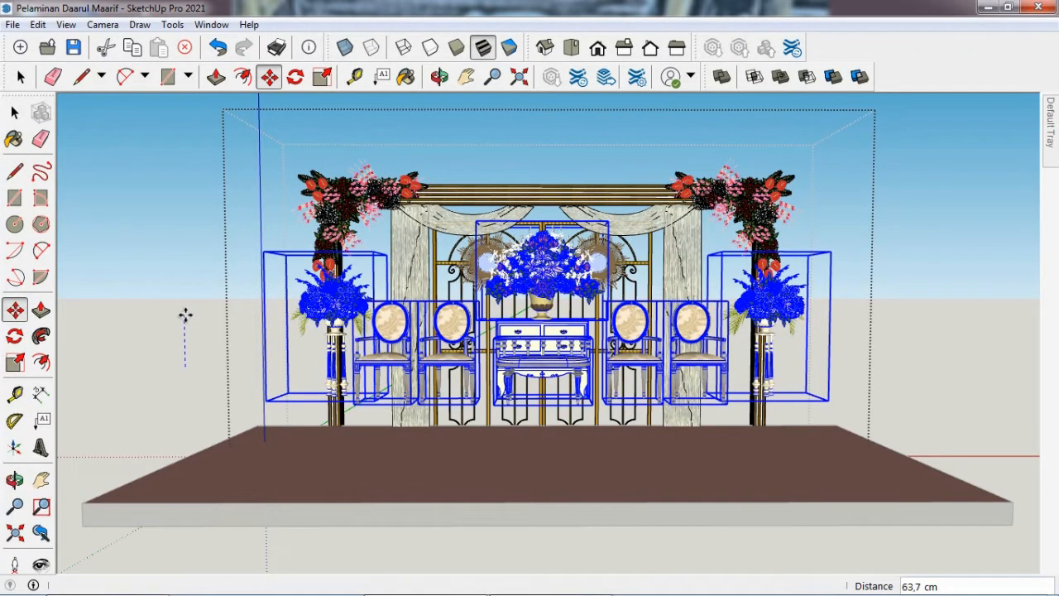
click(184, 315)
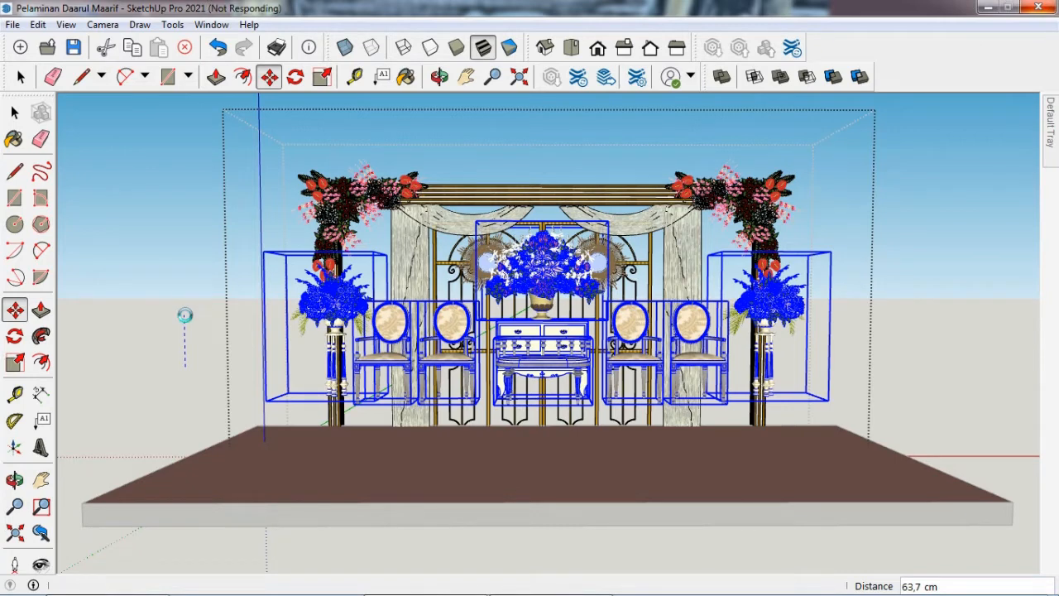
text(20)
key(Return)
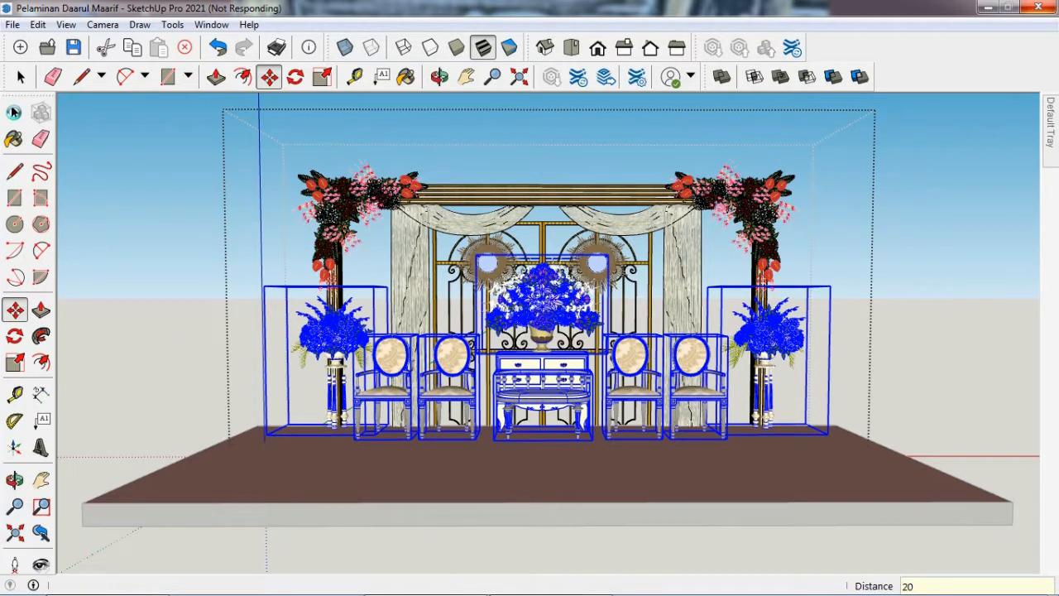
click(14, 112)
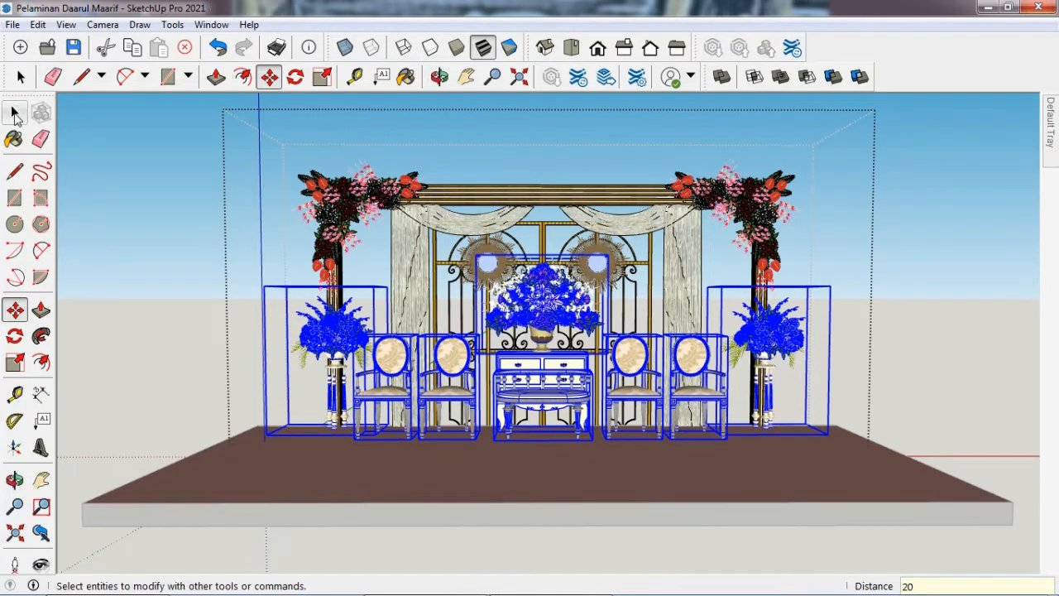
click(554, 112)
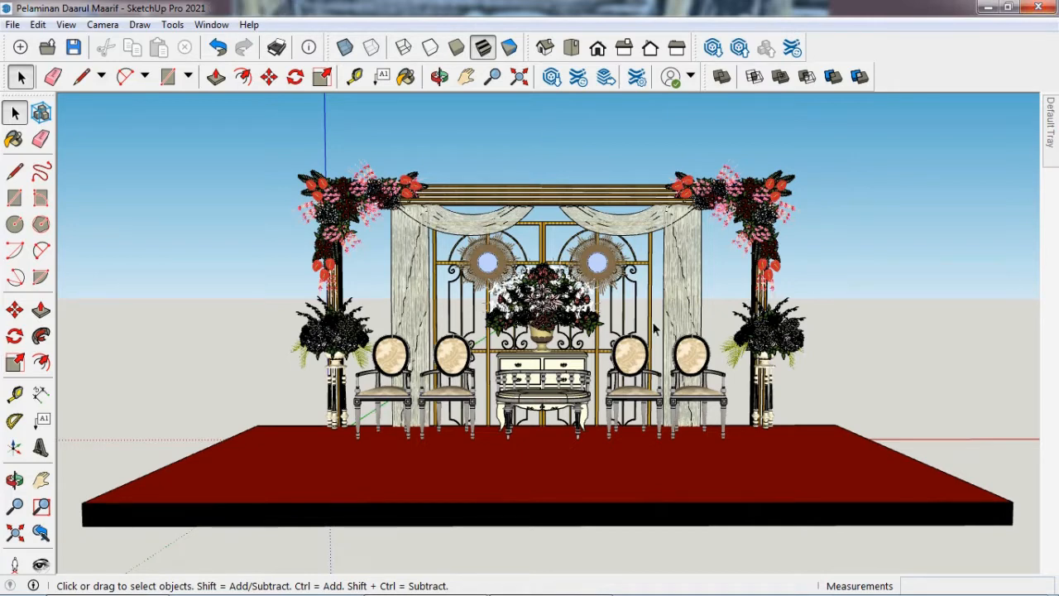
Step: Inside the decor group, move the draped curtains 6 cm to the left along the red axis and close the group
right_click(639, 222)
click(689, 327)
click(630, 225)
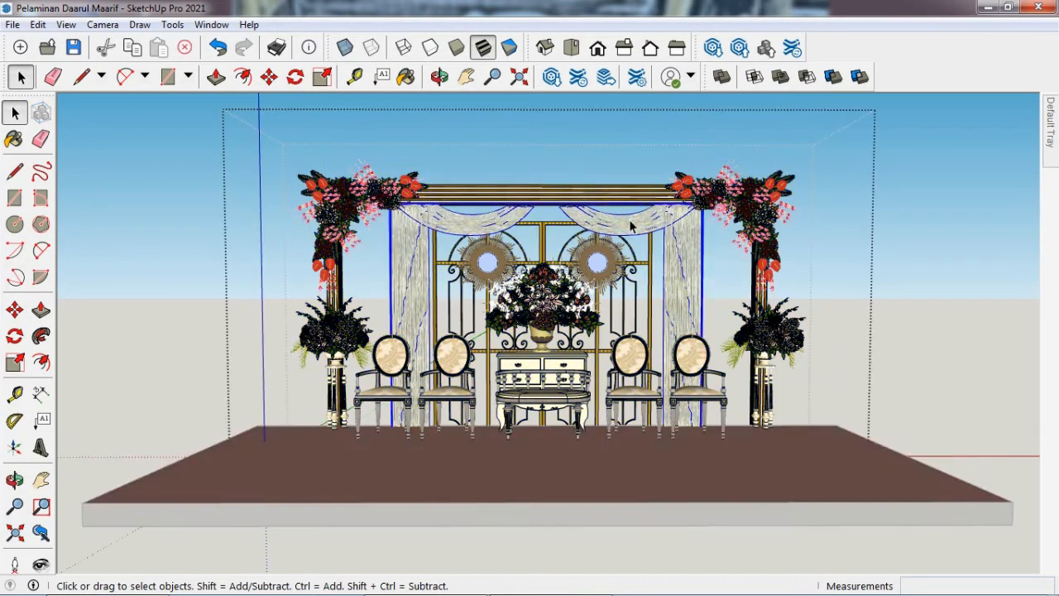
key(m)
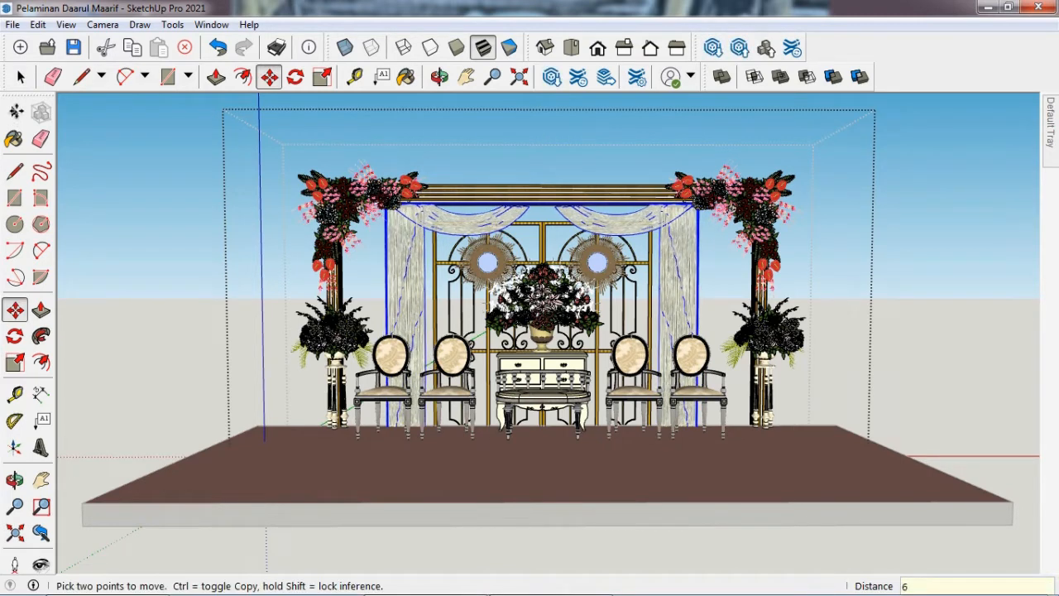
key(space)
click(581, 558)
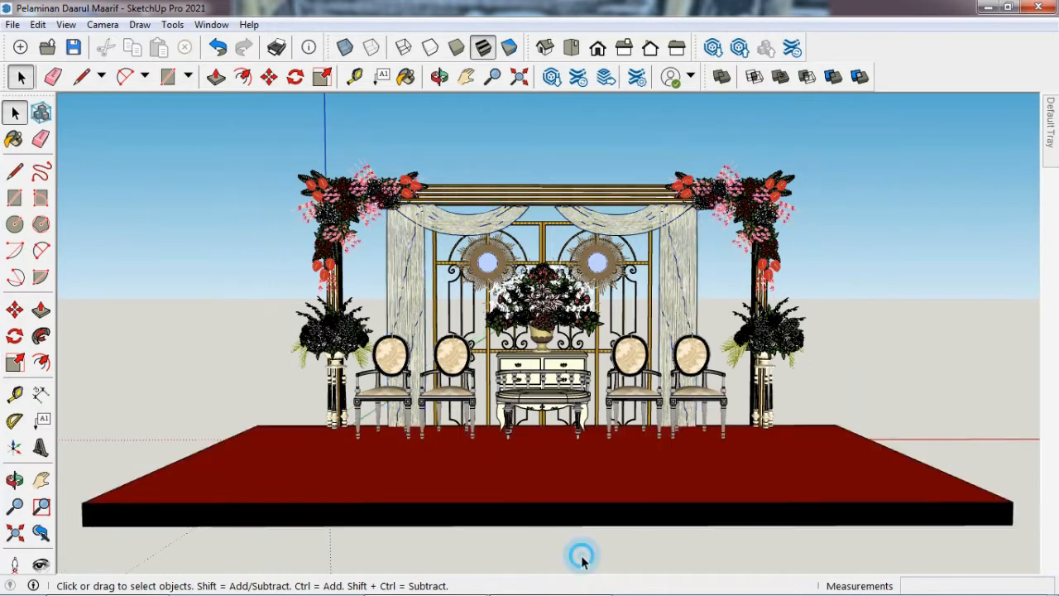
Step: Examine the lilies and surrounding blooms of the central vase arrangement up close
click(15, 479)
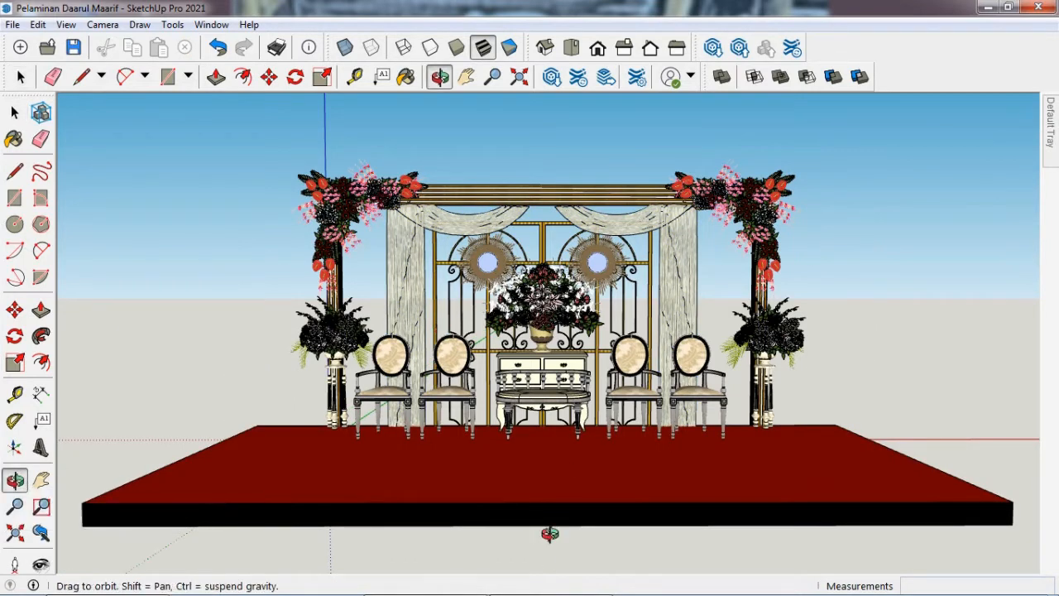
scroll(546, 315, up, 6)
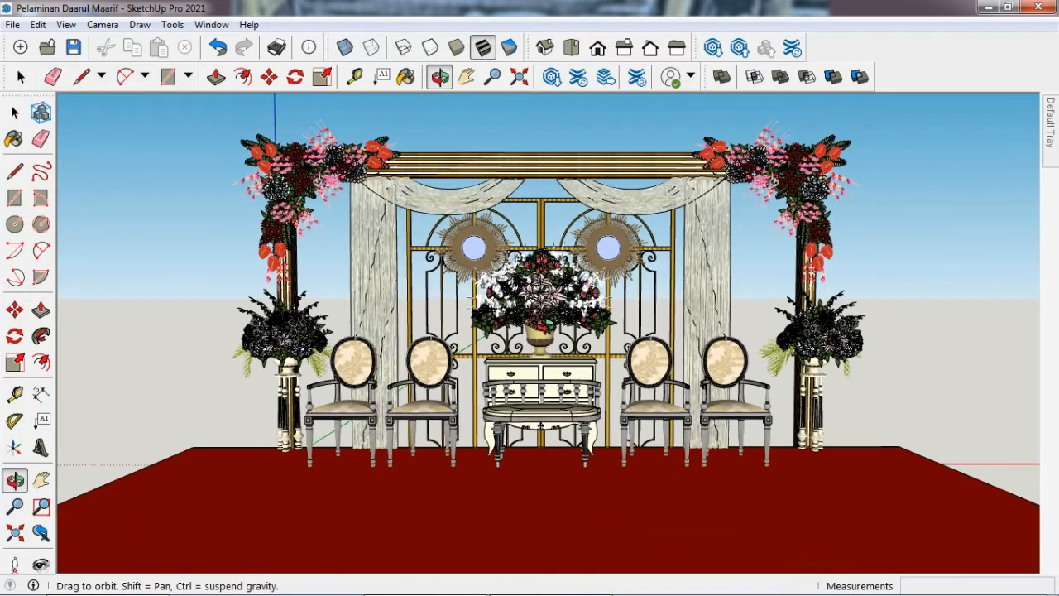
scroll(546, 265, up, 5)
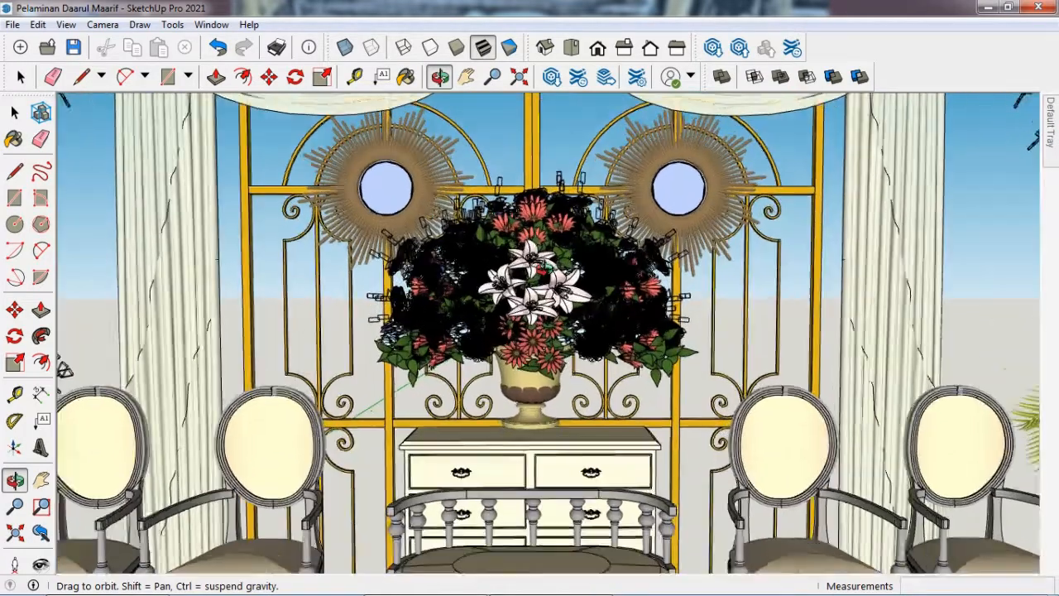
scroll(529, 315, up, 4)
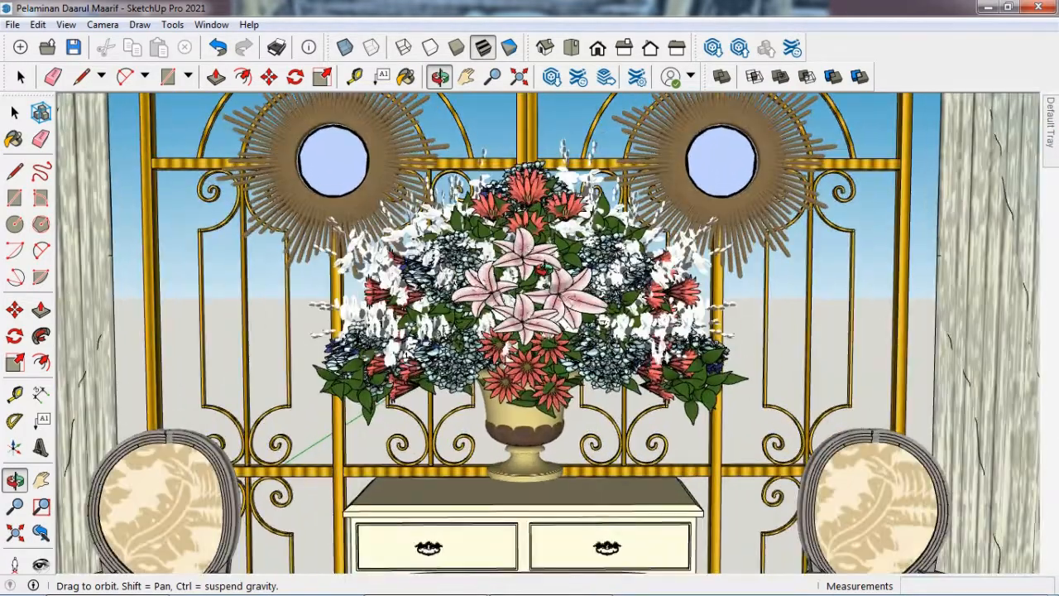
scroll(529, 314, up, 5)
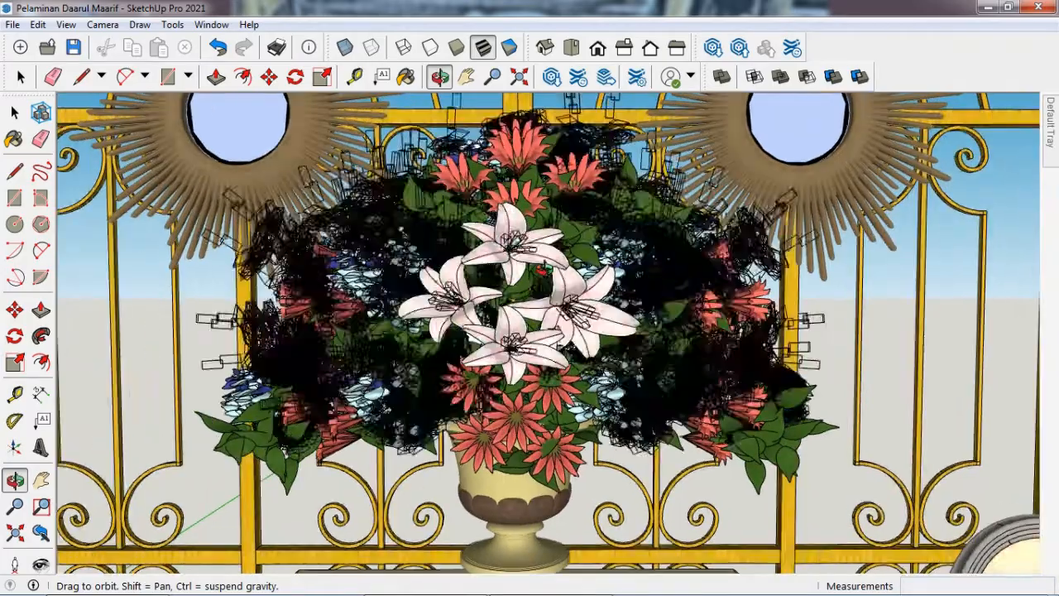
scroll(530, 331, up, 5)
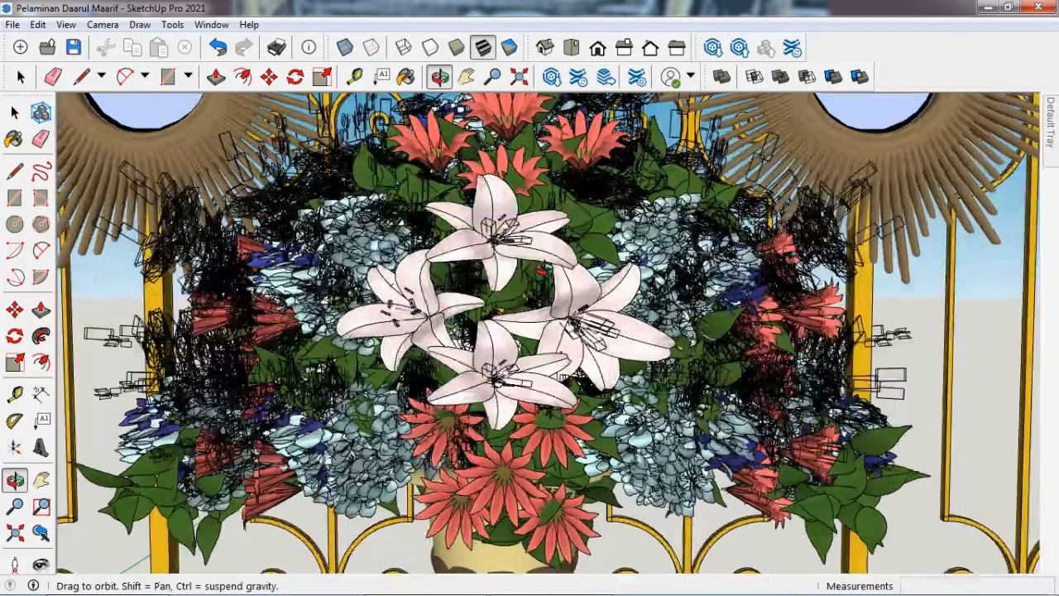
scroll(542, 267, up, 5)
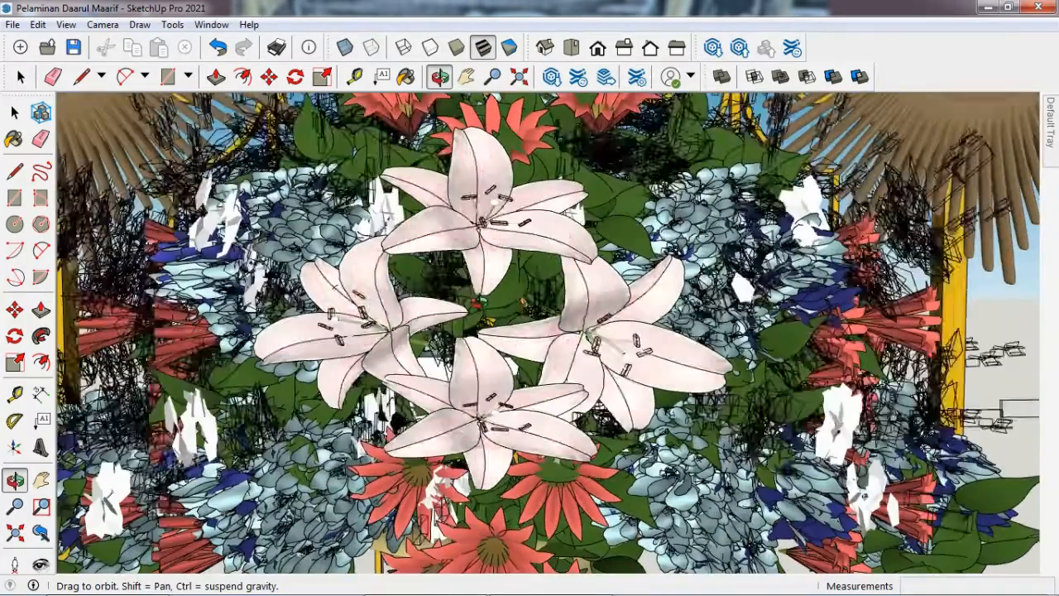
scroll(485, 303, up, 2)
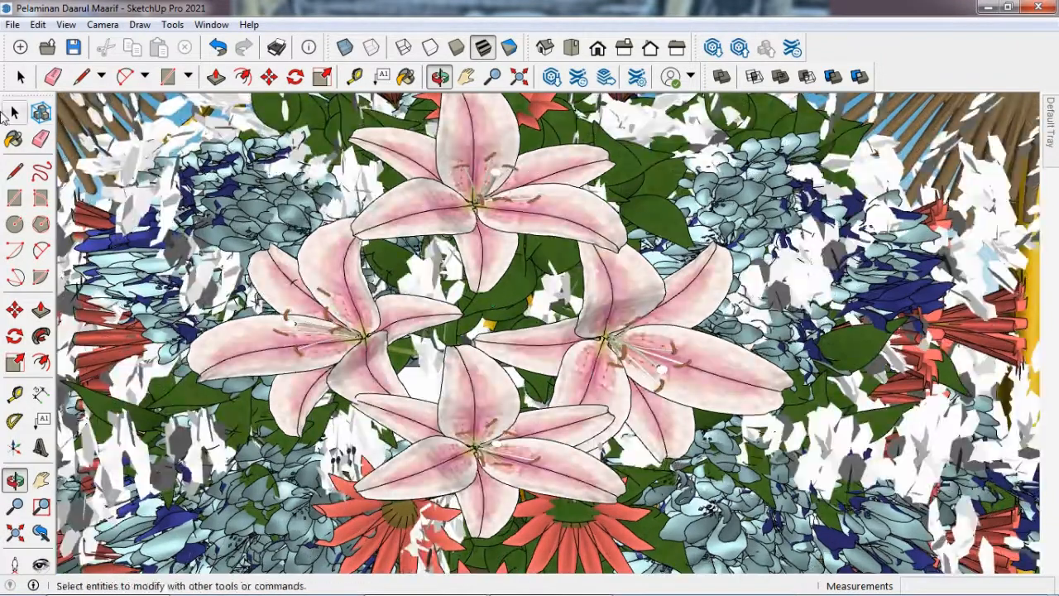